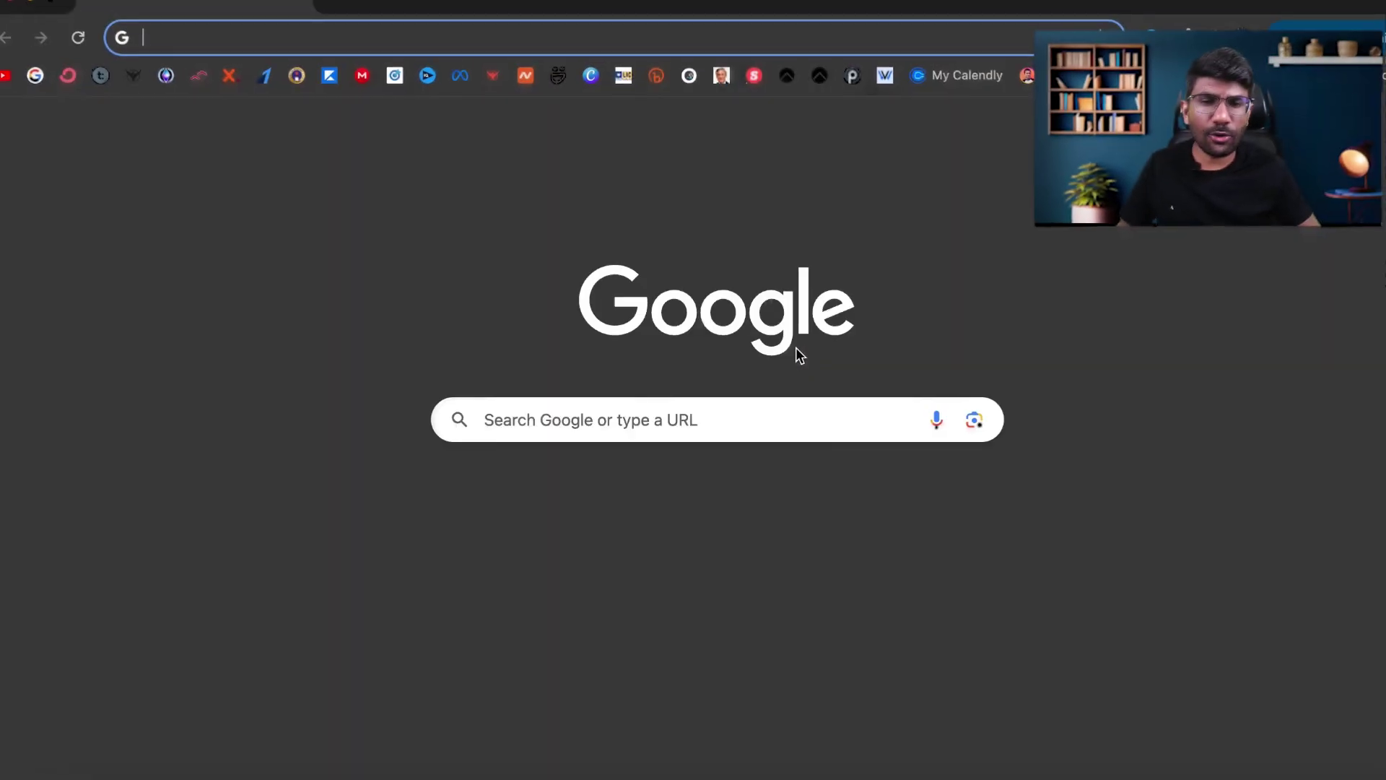
Open chatgpt.com from Chrome's search history and sign in with the Google account.
{"action": "left_click", "coordinate": [517, 427]}
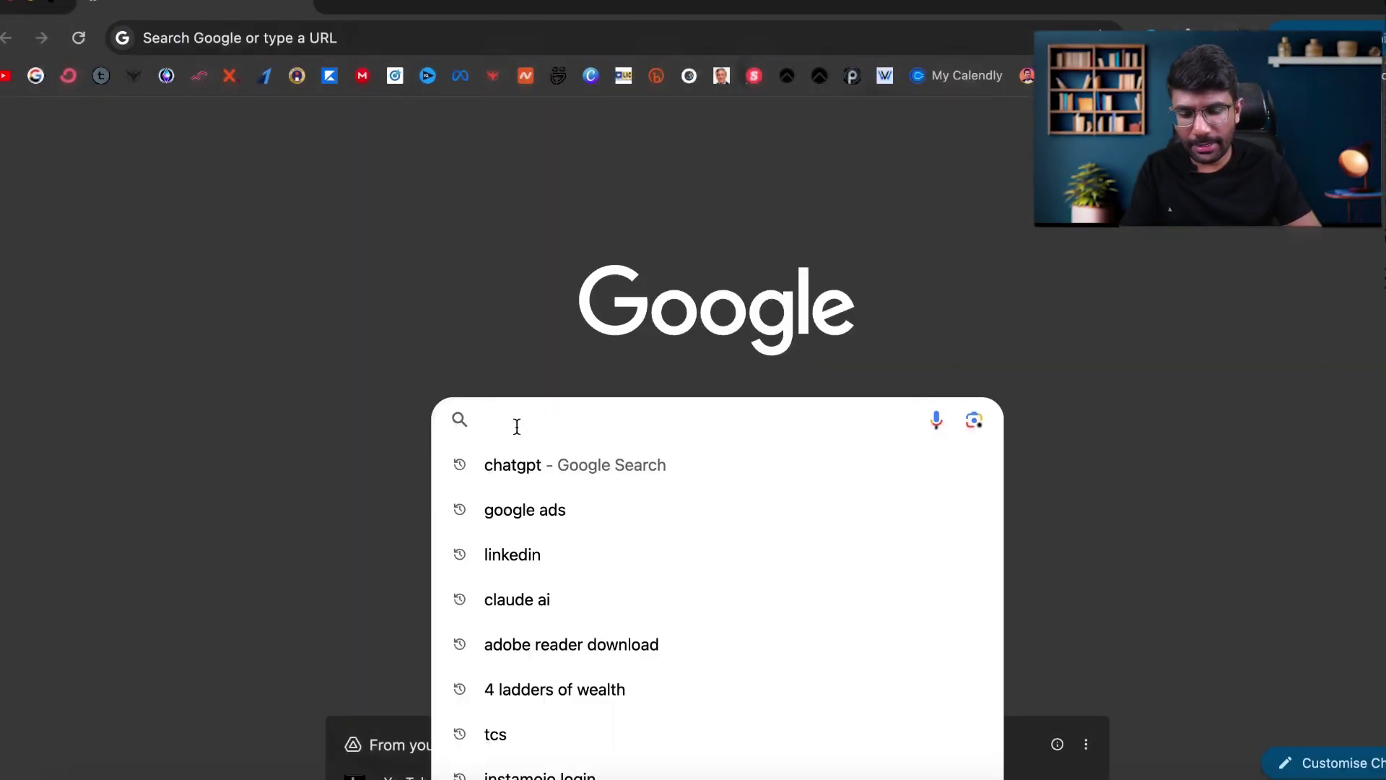
{"action": "left_click", "coordinate": [555, 464]}
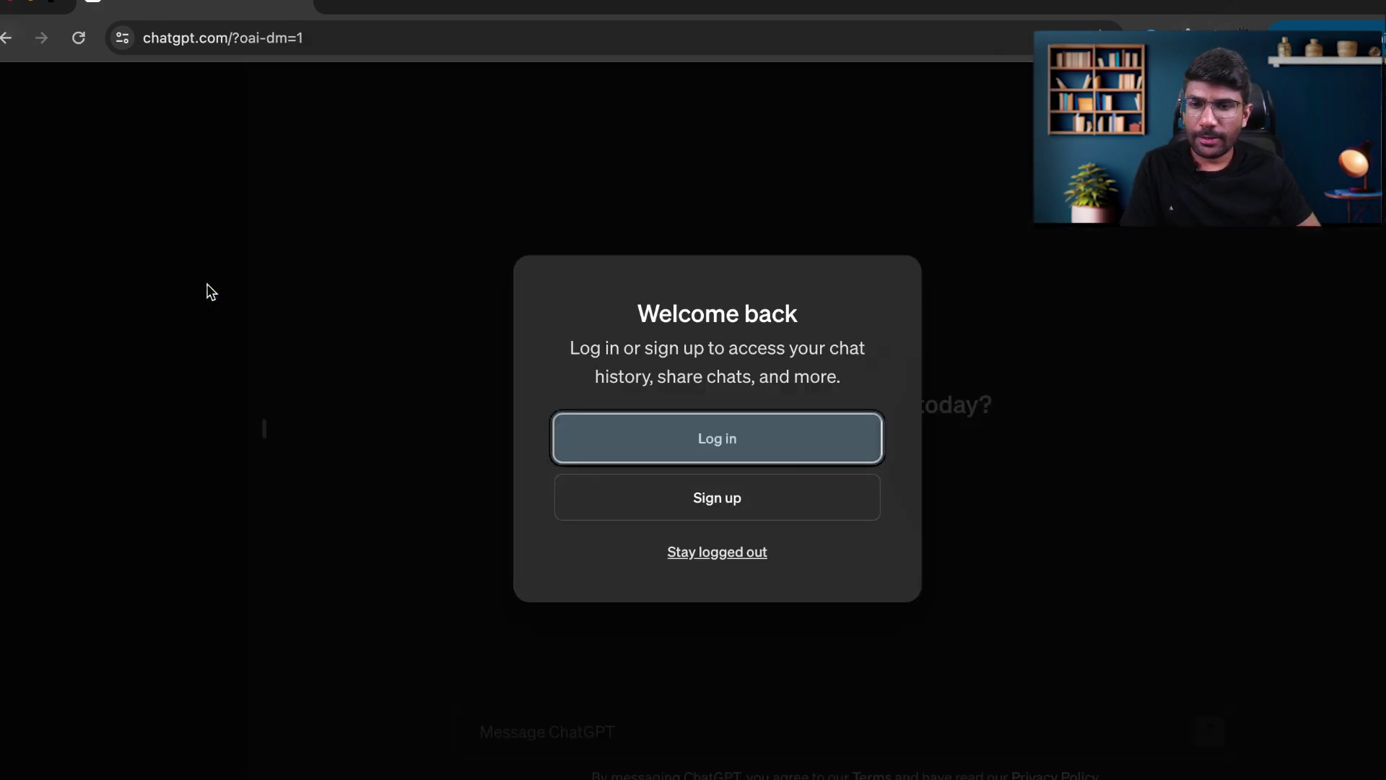
{"action": "left_click", "coordinate": [716, 433]}
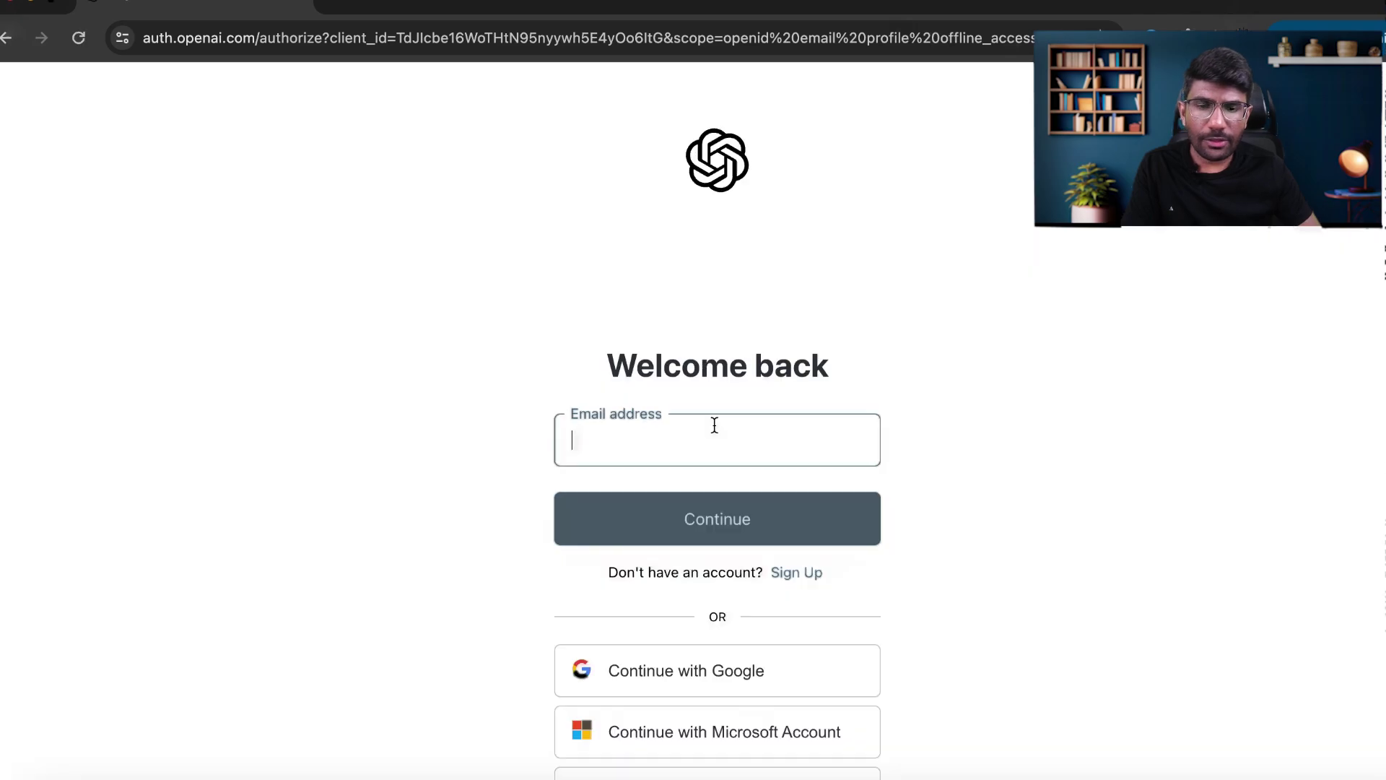
{"action": "left_click", "coordinate": [681, 669]}
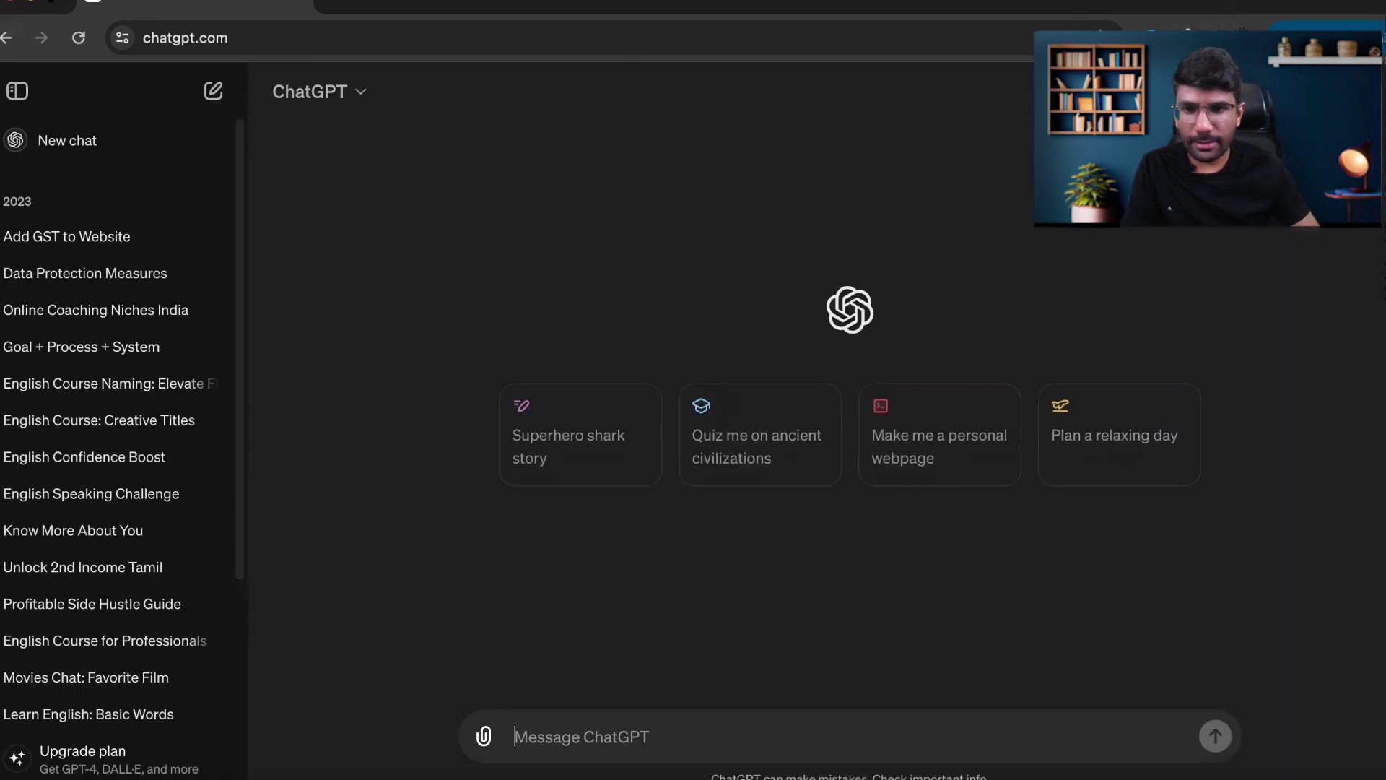
{"action": "left_click", "coordinate": [361, 98]}
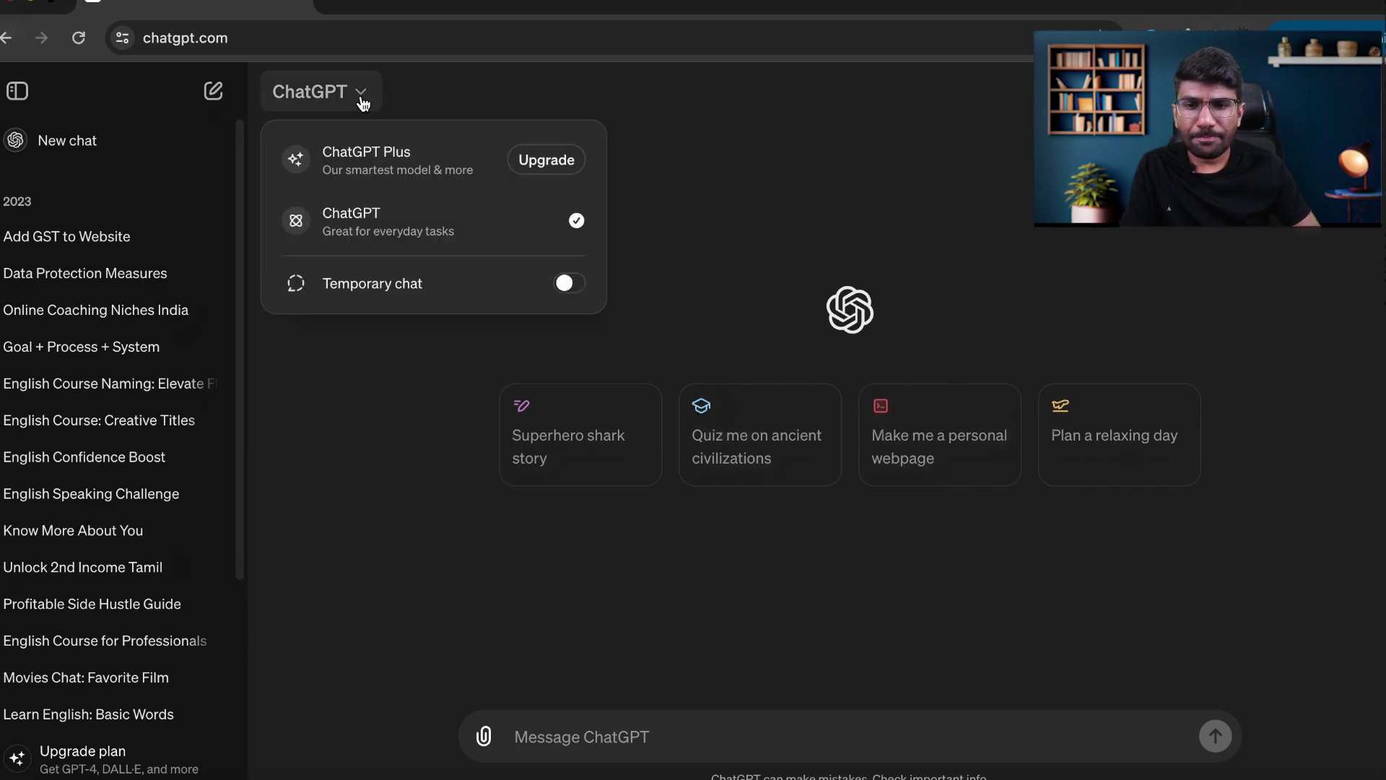
{"action": "left_click", "coordinate": [389, 371]}
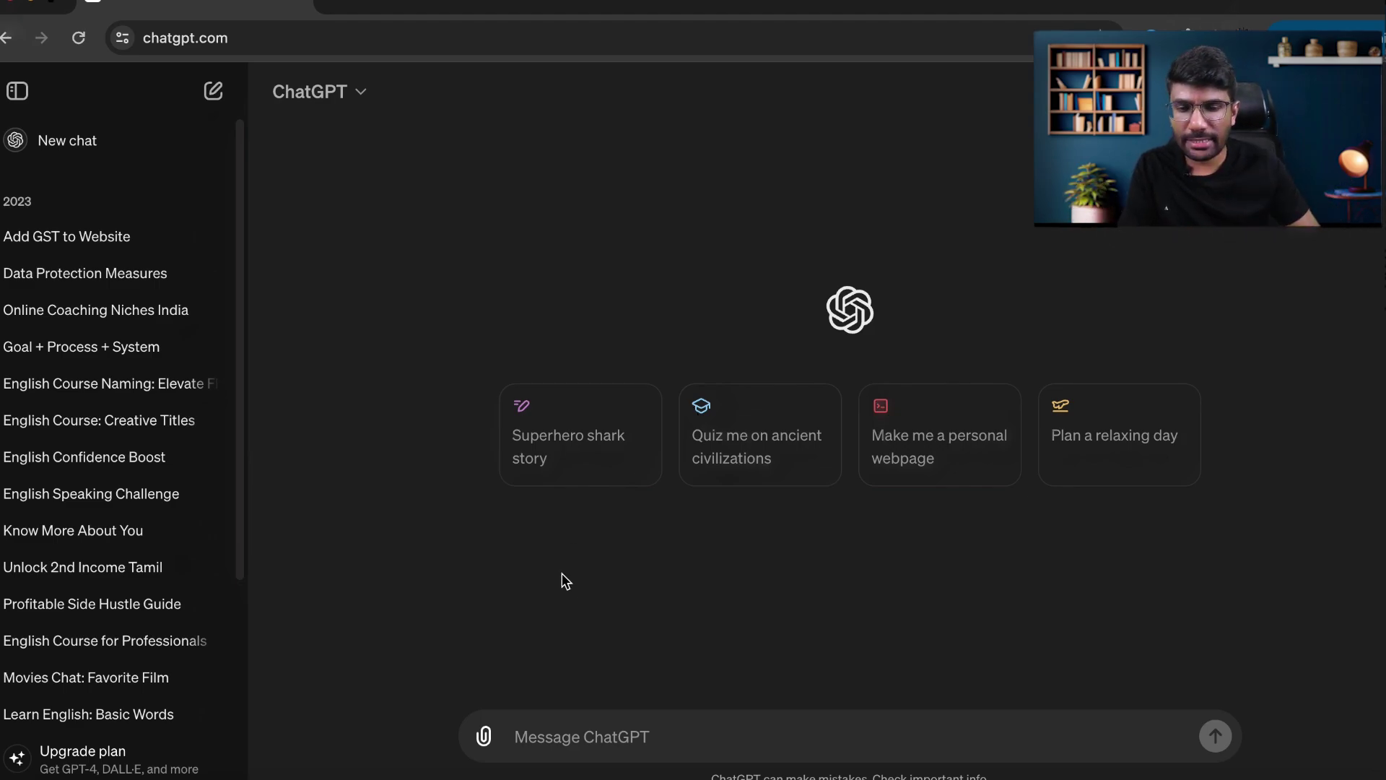
{"action": "left_click", "coordinate": [484, 736]}
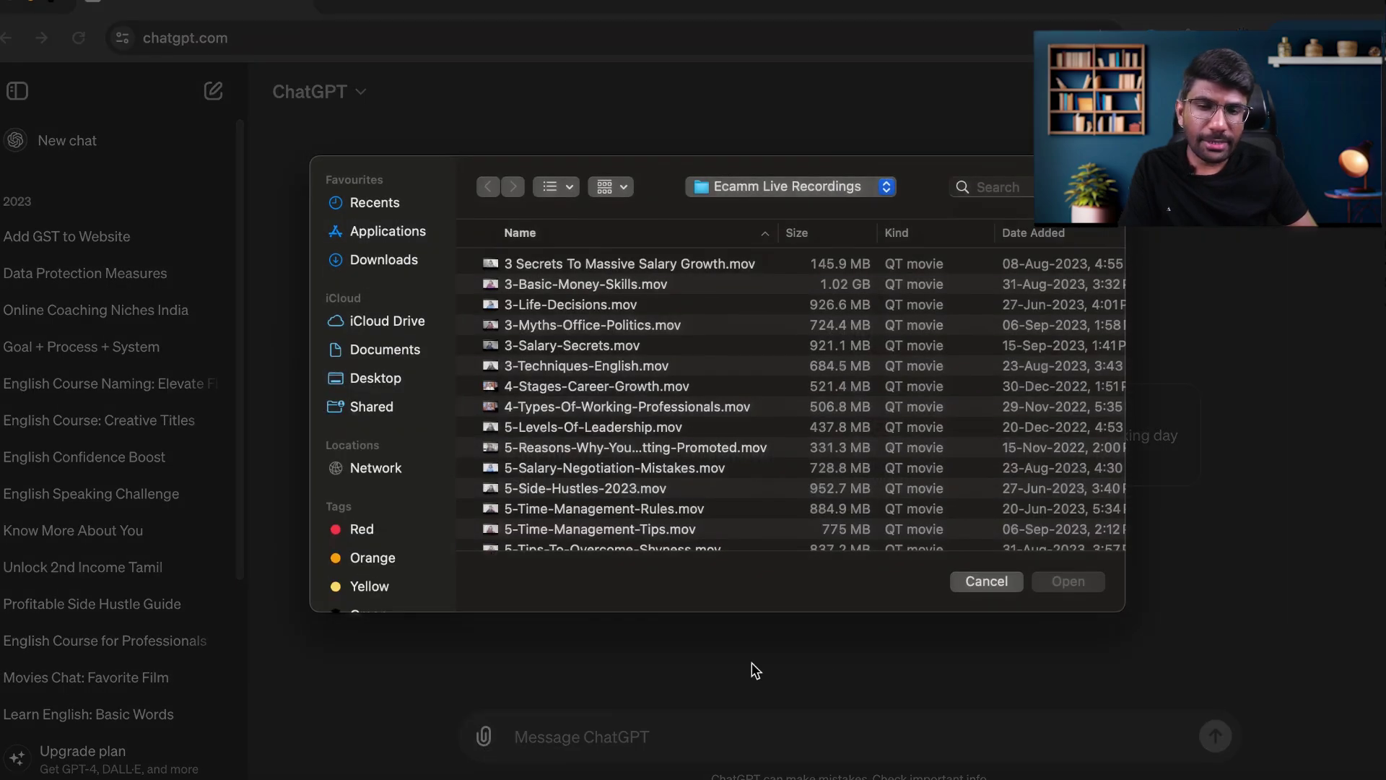
{"action": "left_click", "coordinate": [987, 581]}
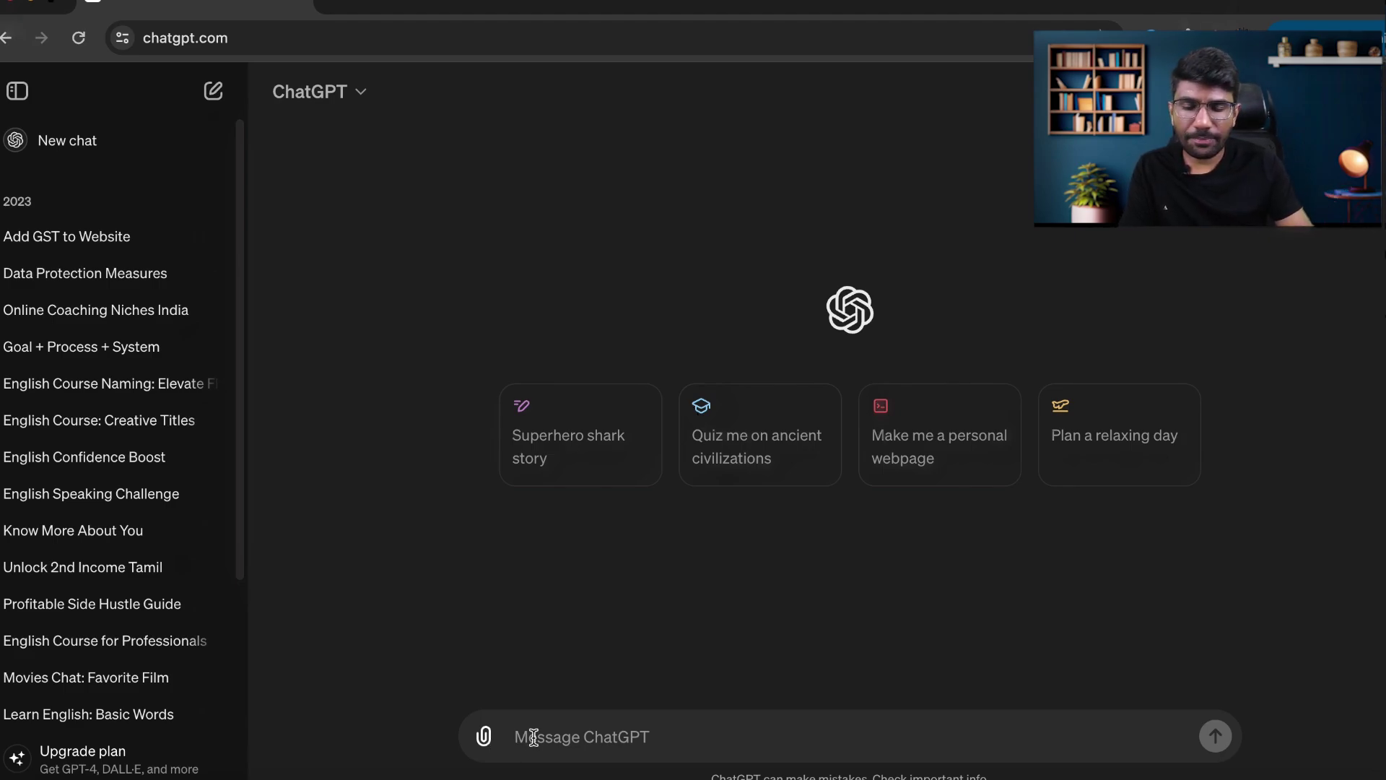
{"action": "type", "text": "Wh"}
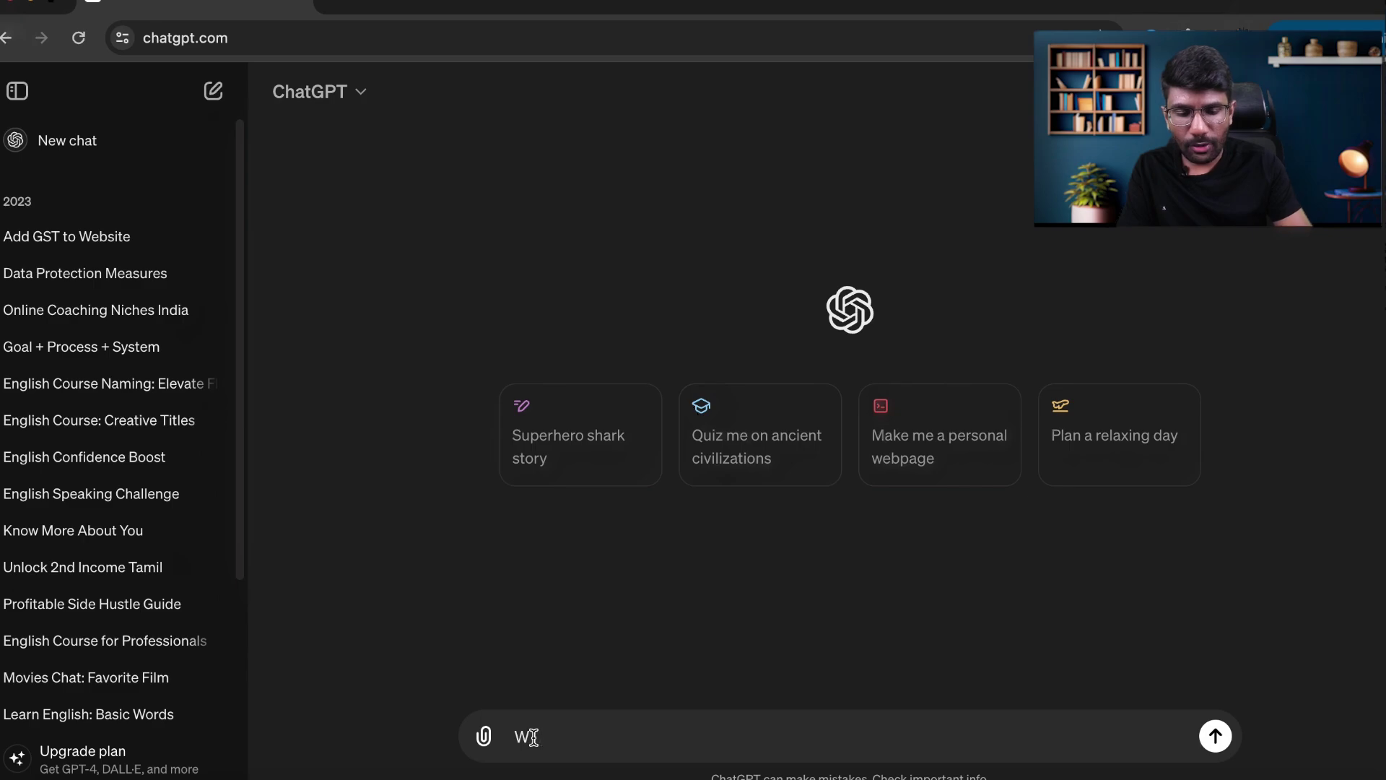
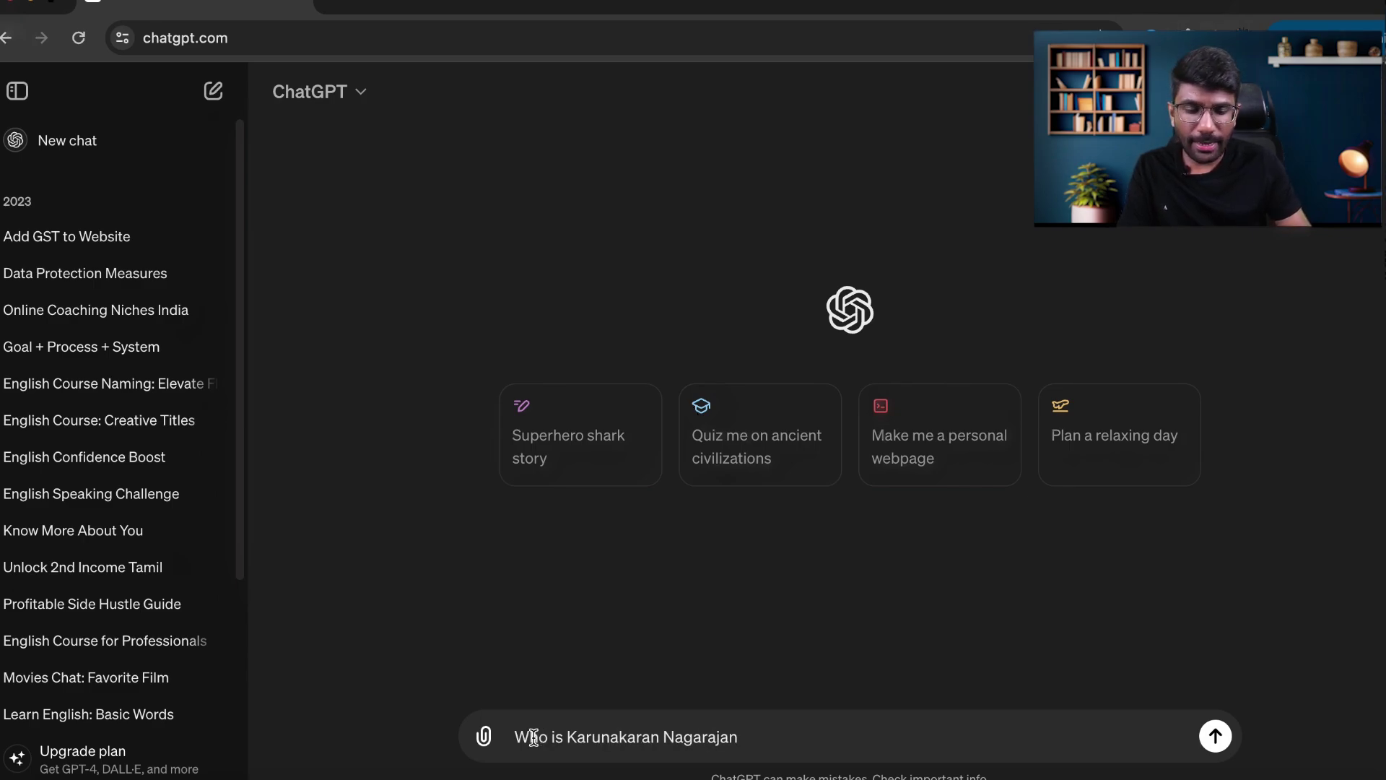
{"action": "type", "text": "?"}
Send the question about the named person, then check which models can regenerate the answer.
{"action": "key", "text": "Return"}
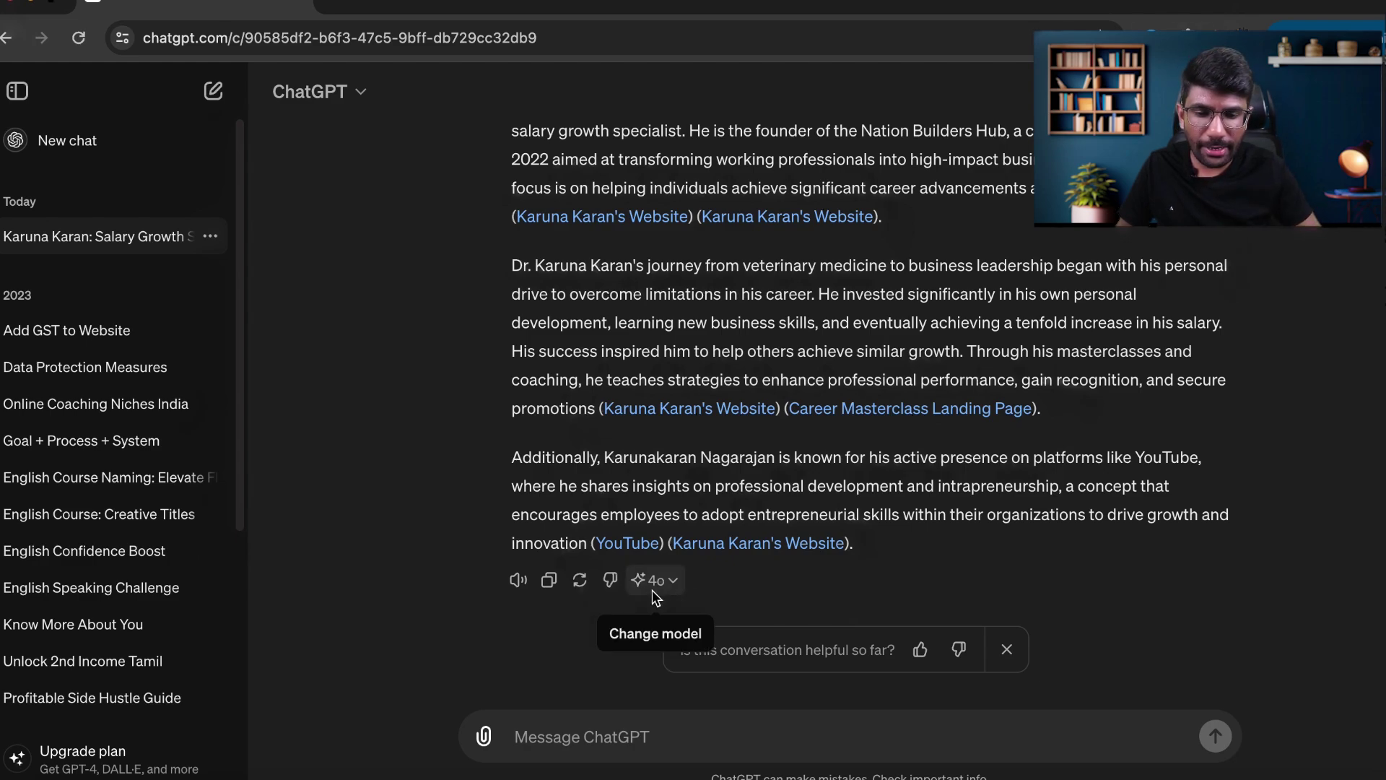
{"action": "left_click", "coordinate": [665, 594]}
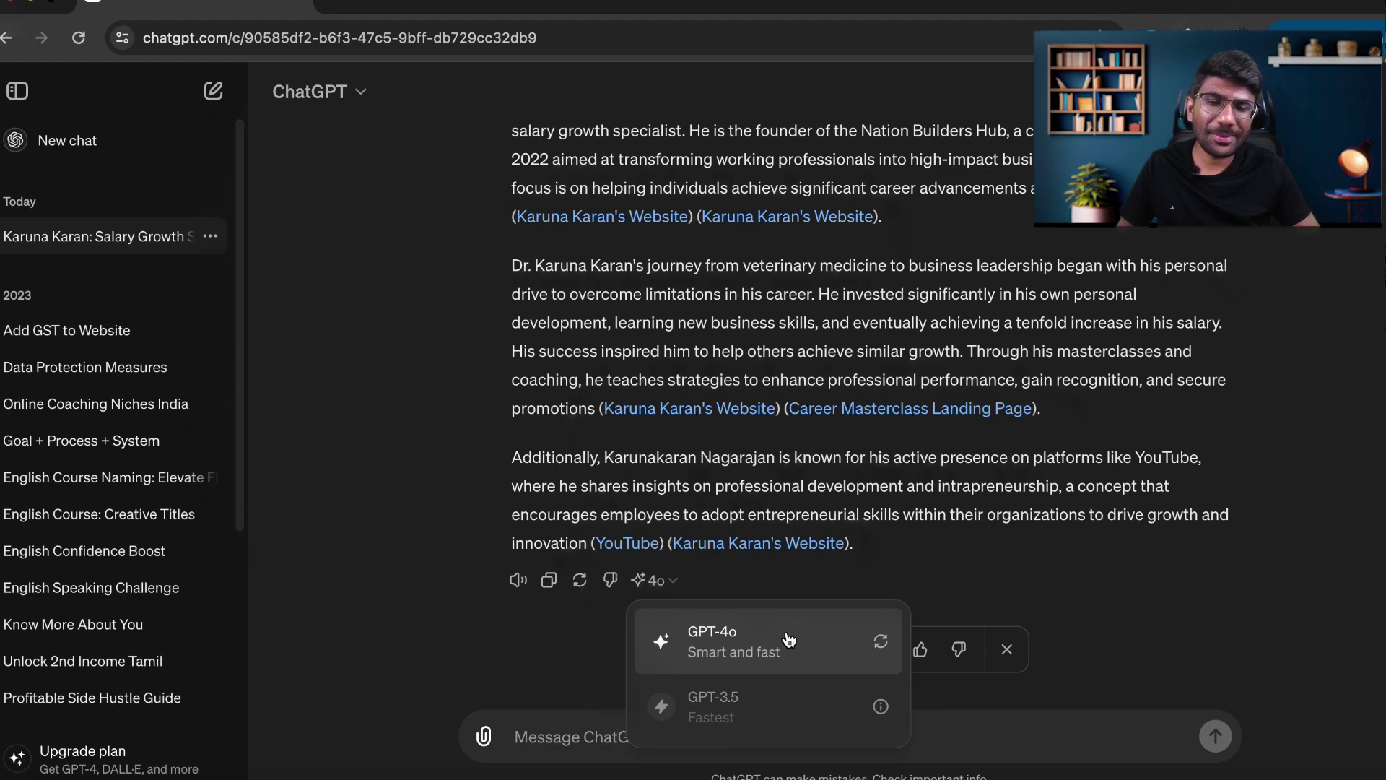
{"action": "left_click", "coordinate": [675, 581]}
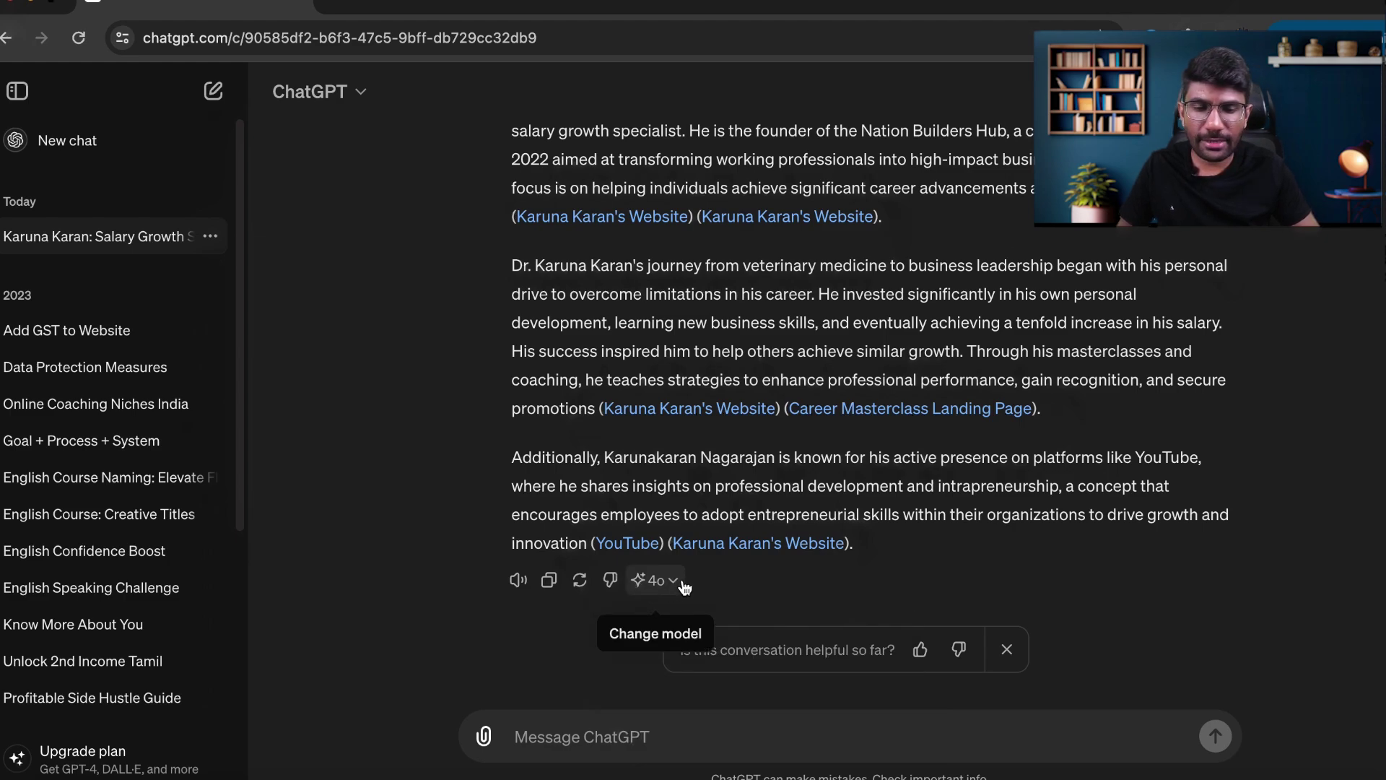
{"action": "left_click", "coordinate": [682, 582]}
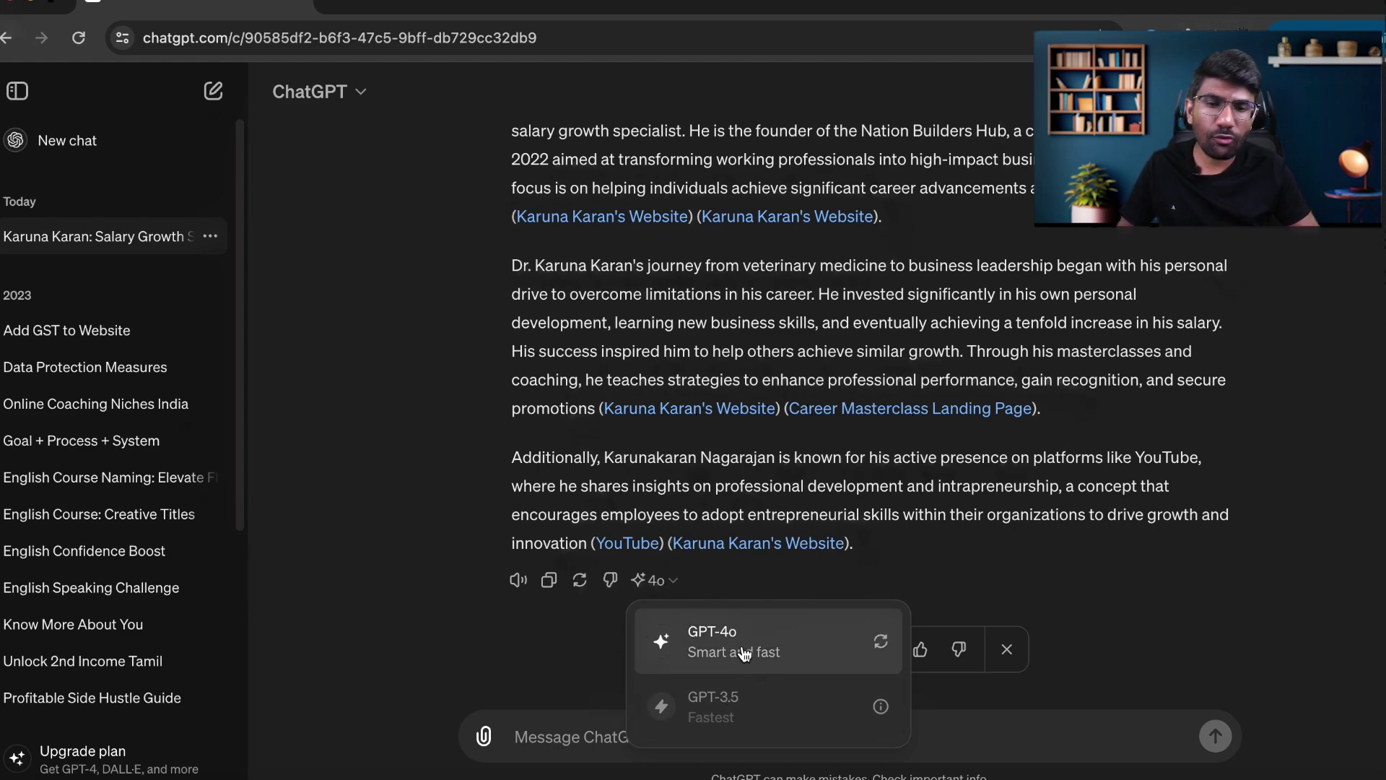
{"action": "left_click", "coordinate": [973, 571]}
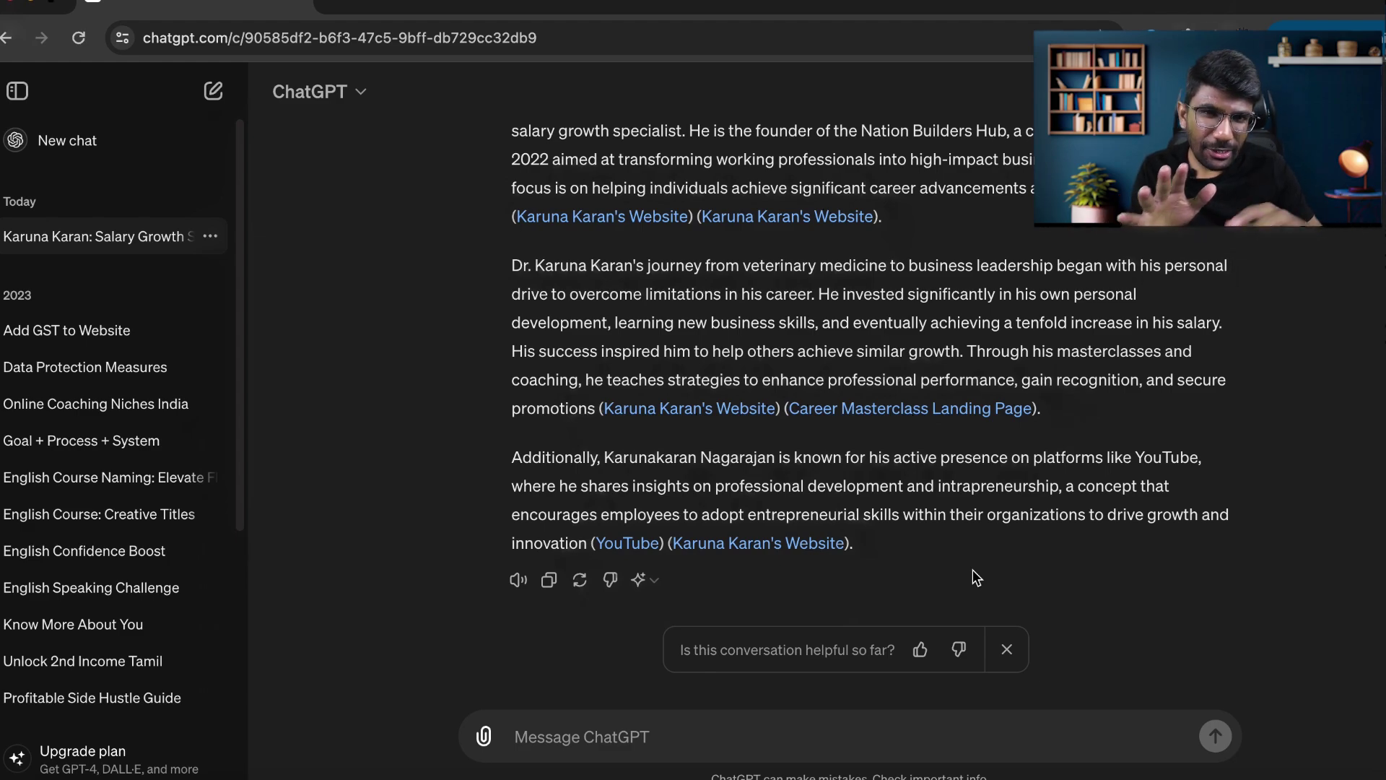
Attach 5-Best-Side-Hustles.png from Downloads to a new message and start the prompt 'Can y…'.
{"action": "left_click", "coordinate": [485, 737]}
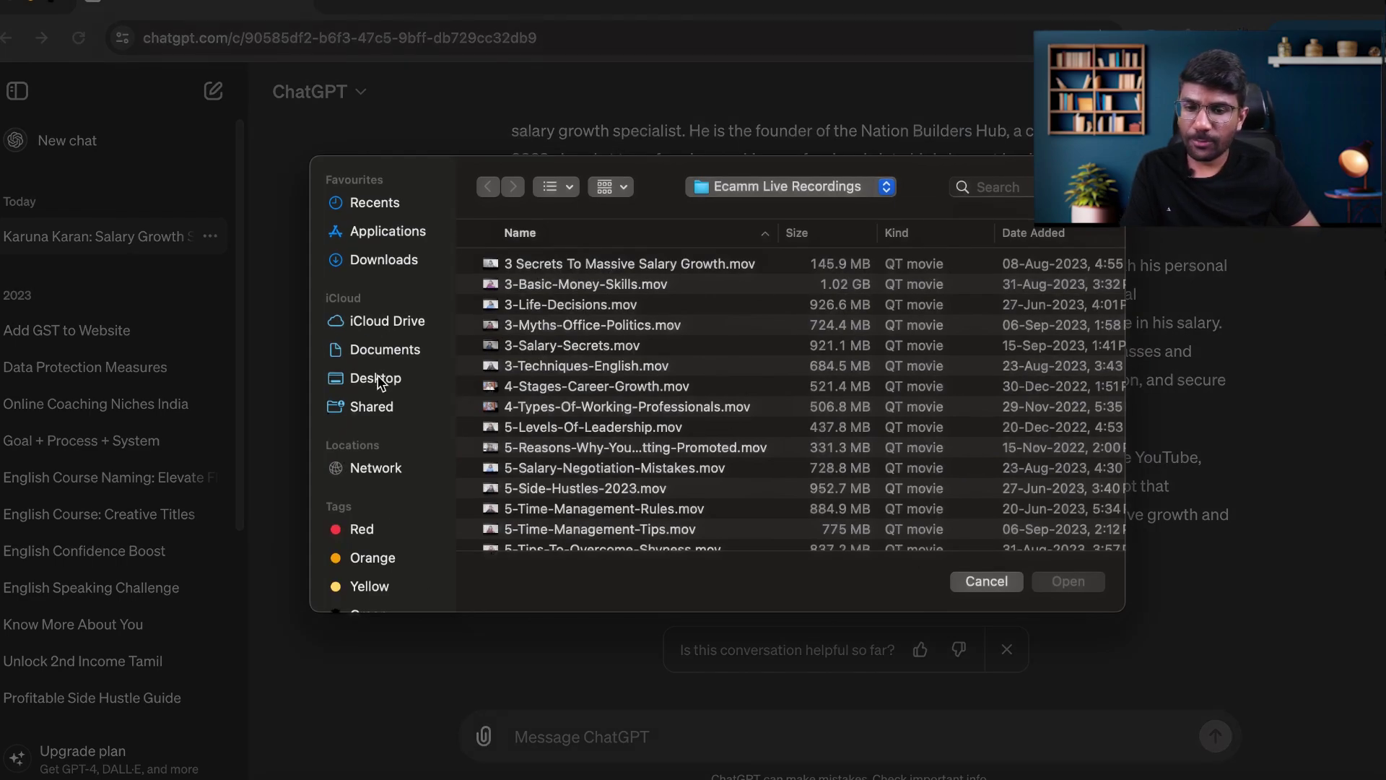
{"action": "left_click", "coordinate": [397, 354]}
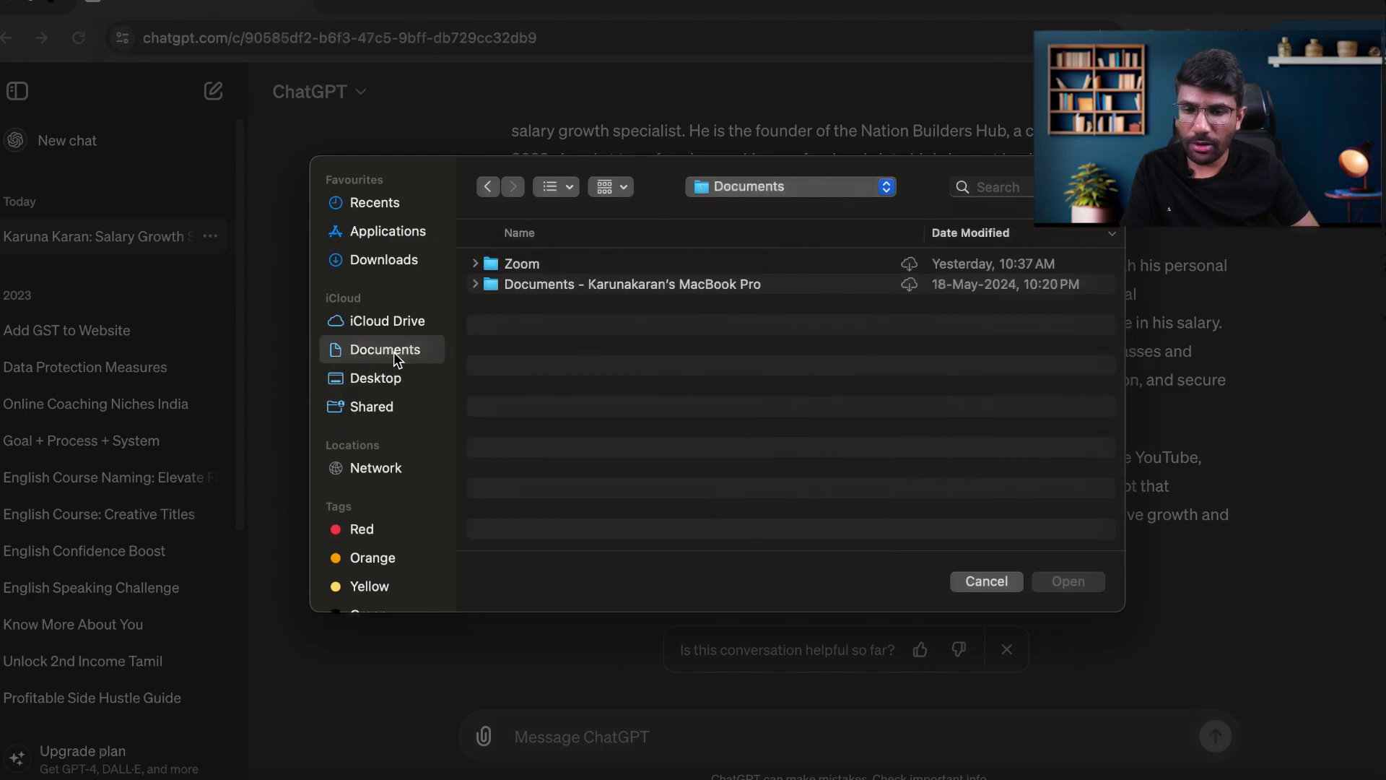
{"action": "left_click", "coordinate": [384, 260]}
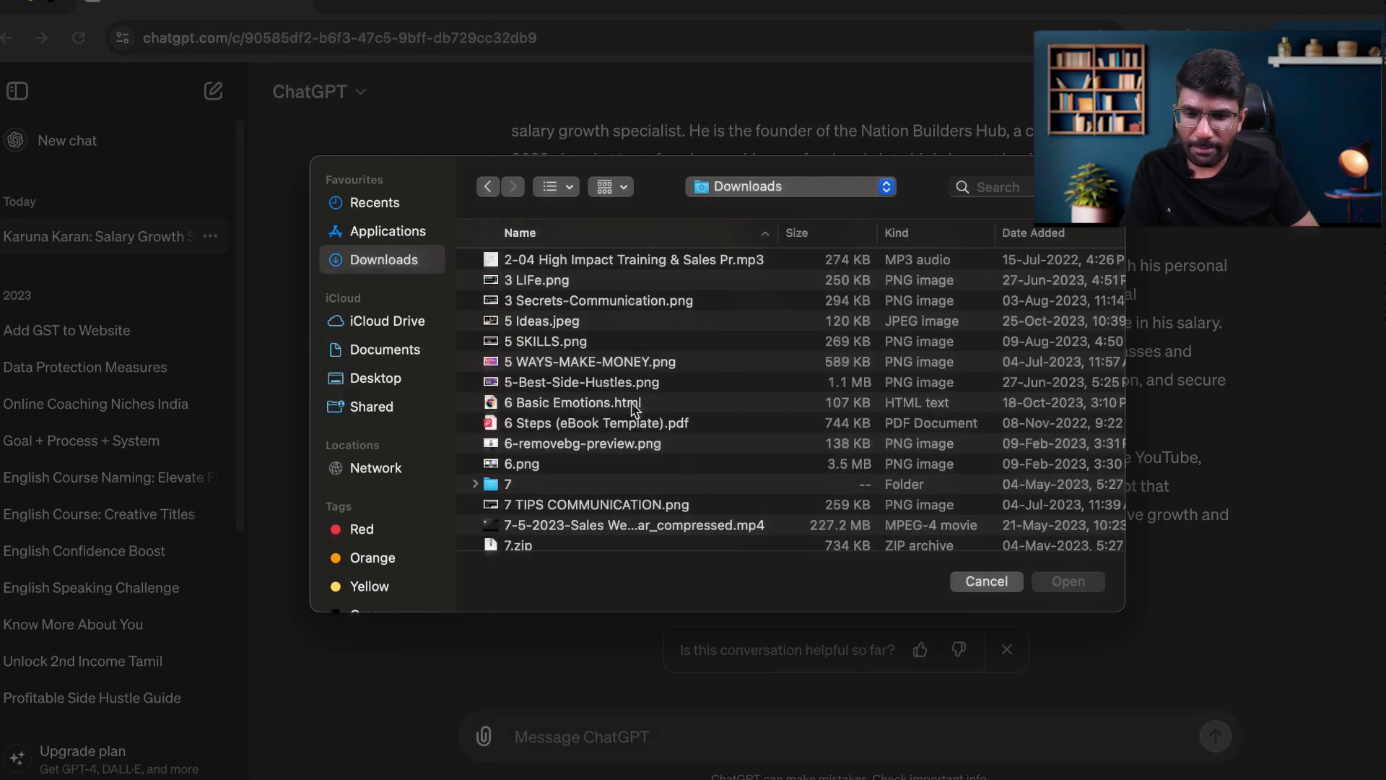
{"action": "scroll", "coordinate": [599, 426], "scroll_direction": "down", "scroll_amount": 2}
{"action": "scroll", "coordinate": [592, 423], "scroll_direction": "up", "scroll_amount": 3}
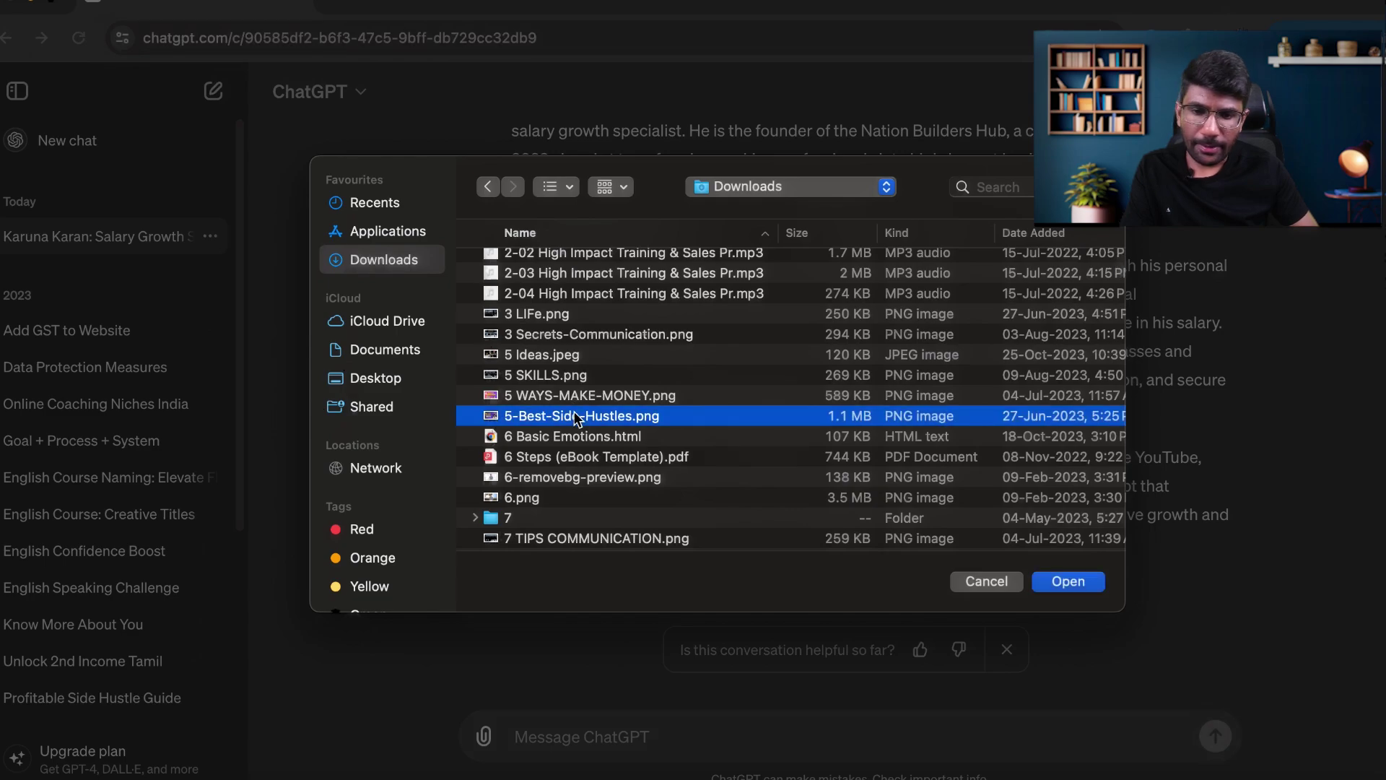
{"action": "left_click", "coordinate": [574, 416]}
{"action": "left_click", "coordinate": [1067, 581]}
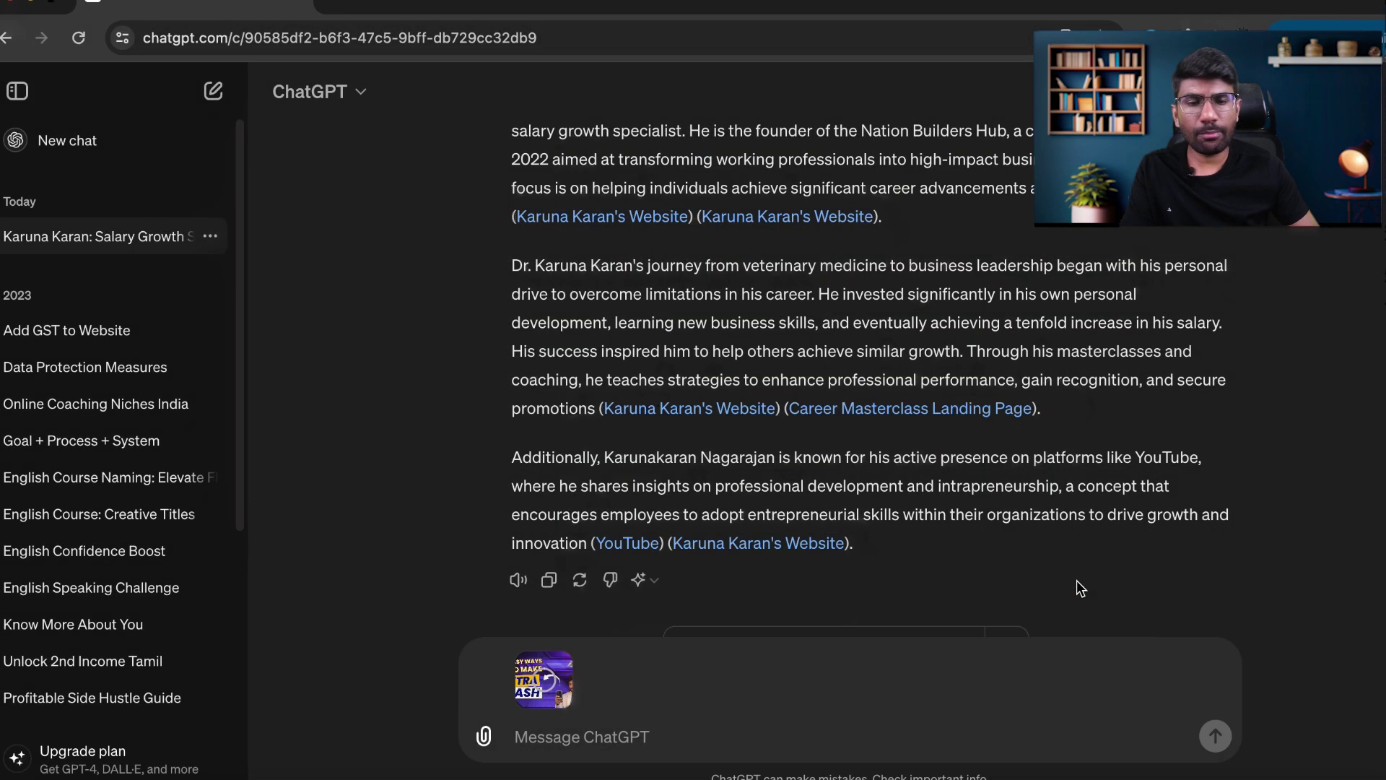
{"action": "type", "text": "Can you give ,e feed"}
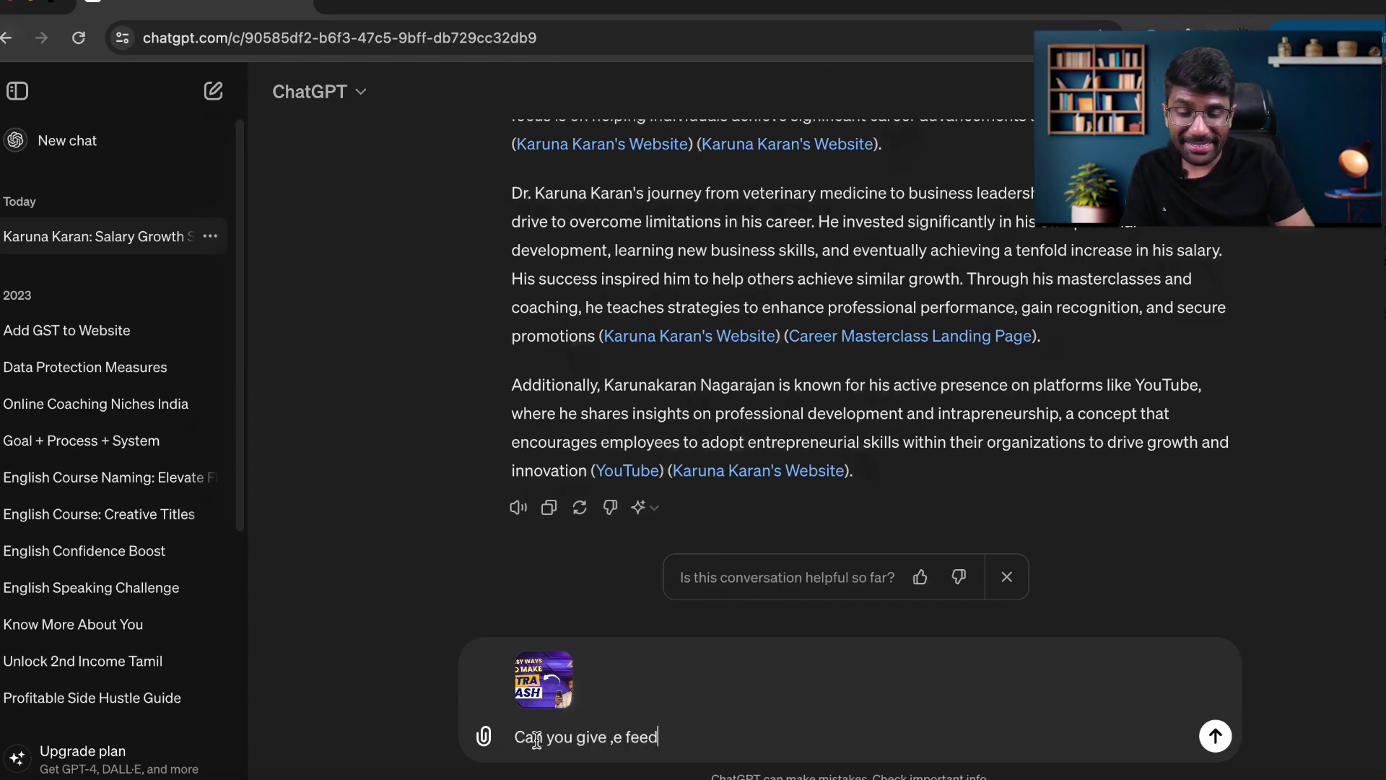
Send the image with 'Act as a YouTube growth expert.' and a request for design feedback.
{"action": "type", "text": "back"}
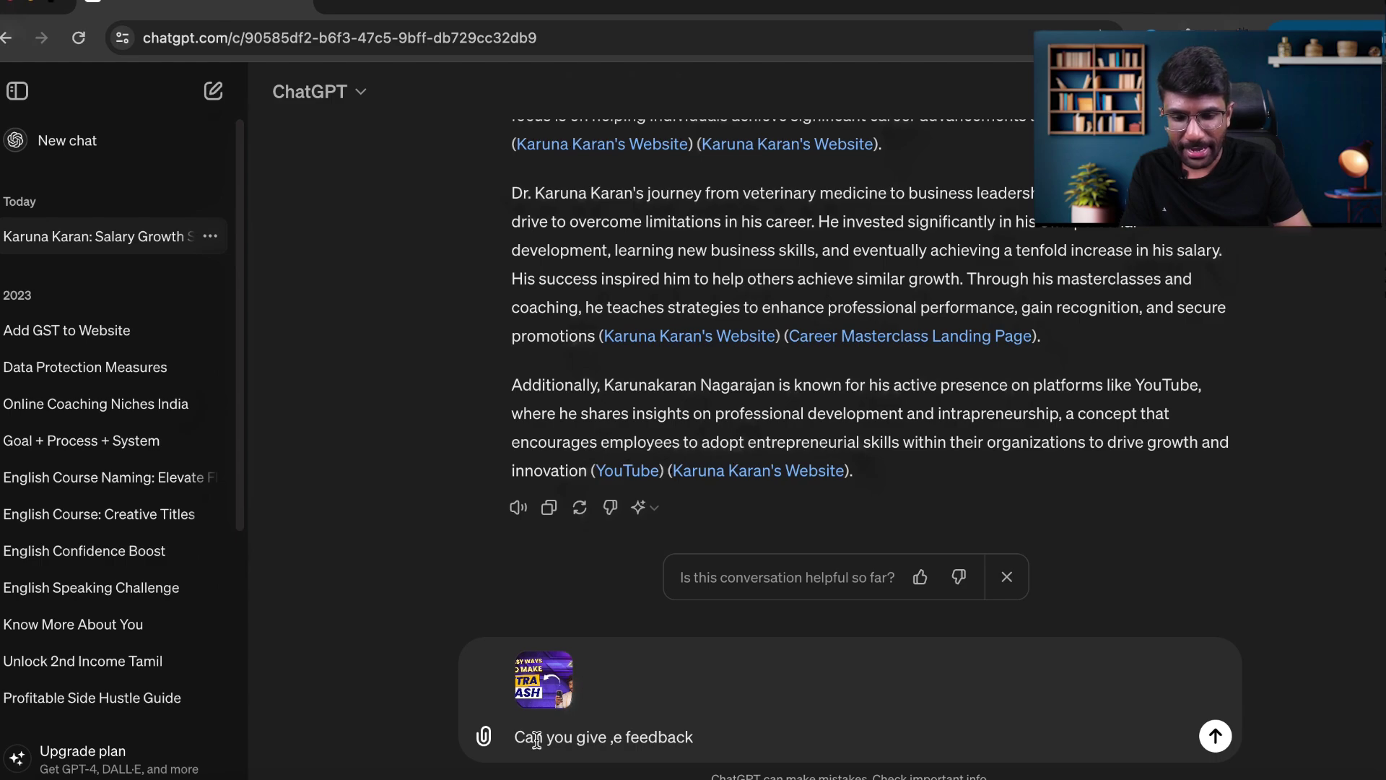
{"action": "type", "text": " about the design and copy of the image"}
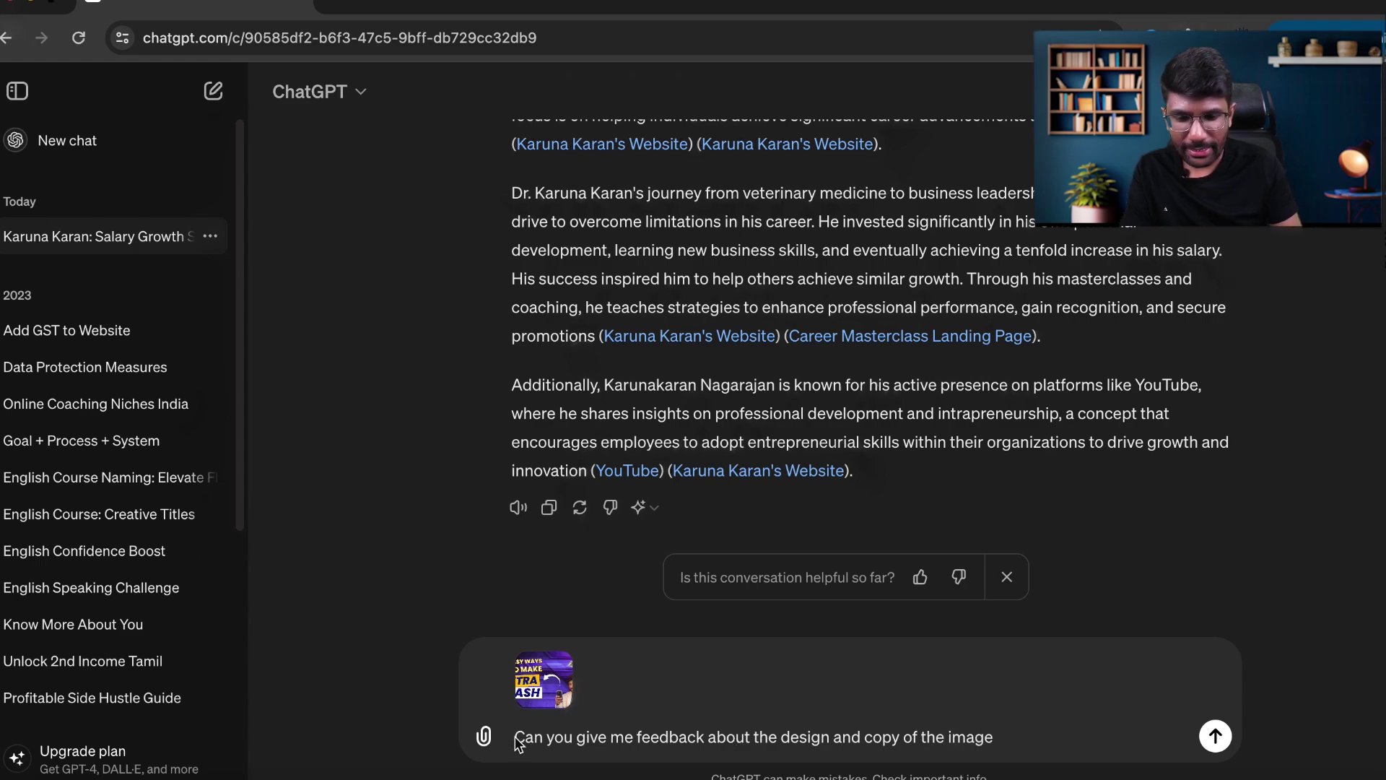
{"action": "type", "text": "Act as a Marketing expert"}
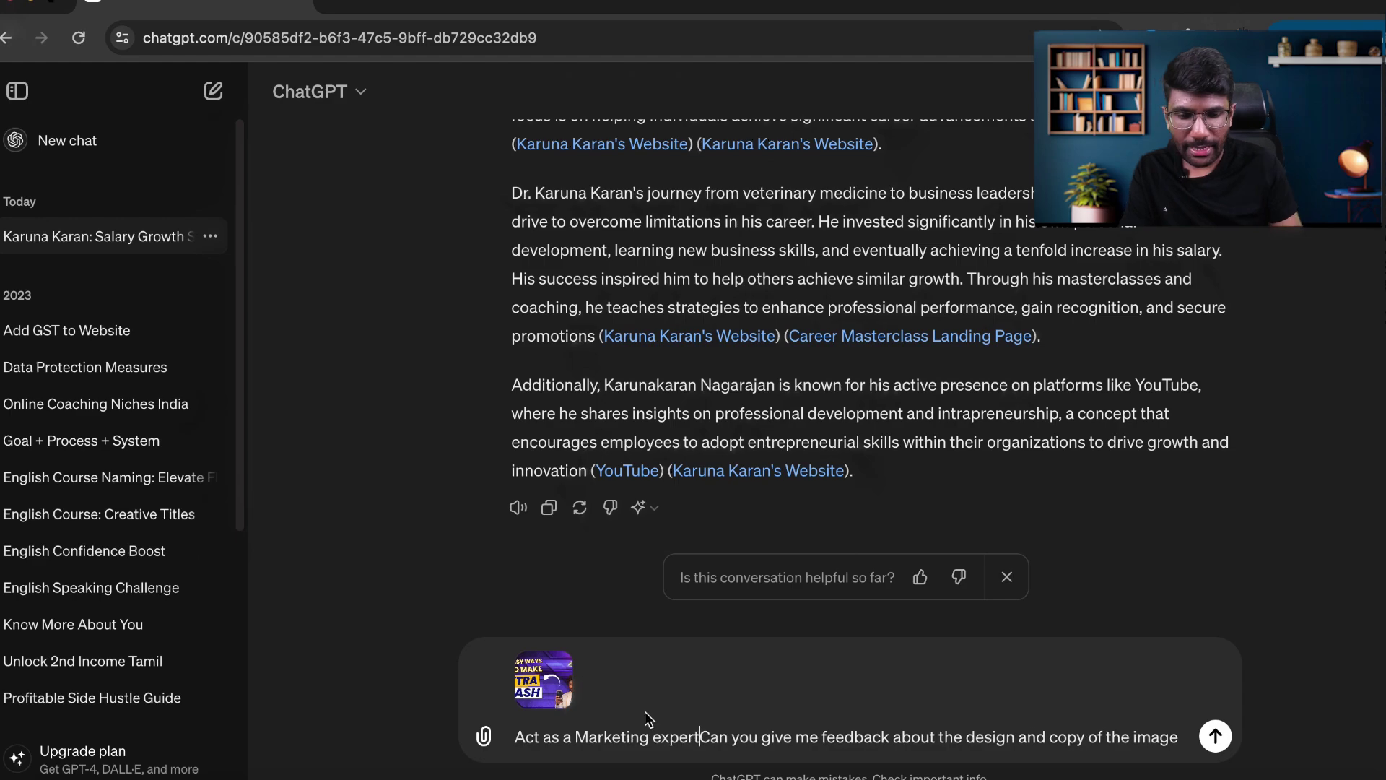
{"action": "key", "text": "BackSpace"}
{"action": "key", "text": "BackSpace"}
{"action": "key", "text": "BackSpace"}
{"action": "key", "text": "BackSpace"}
{"action": "key", "text": "BackSpace"}
{"action": "key", "text": "BackSpace"}
{"action": "key", "text": "BackSpace"}
{"action": "key", "text": "BackSpace"}
{"action": "key", "text": "BackSpace"}
{"action": "key", "text": "BackSpace"}
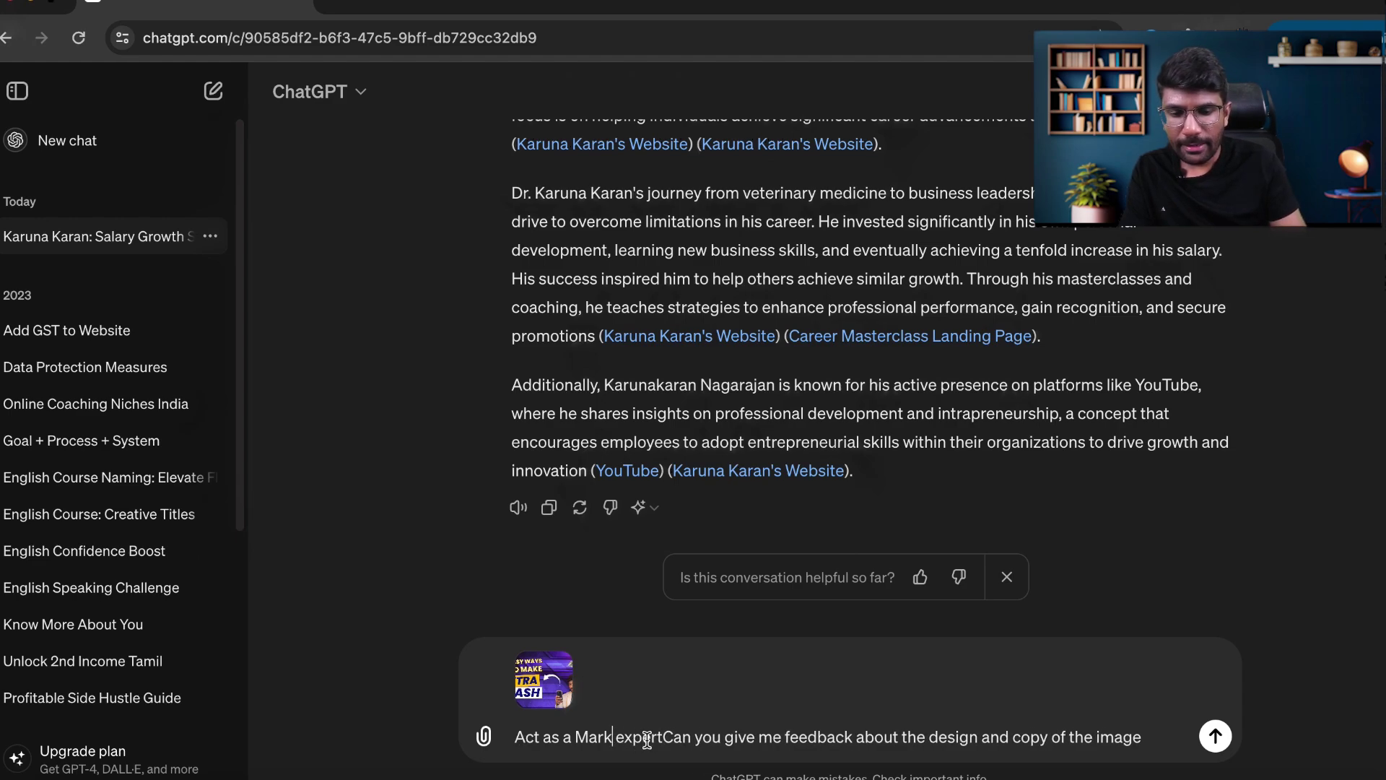
{"action": "type", "text": "YouTu"}
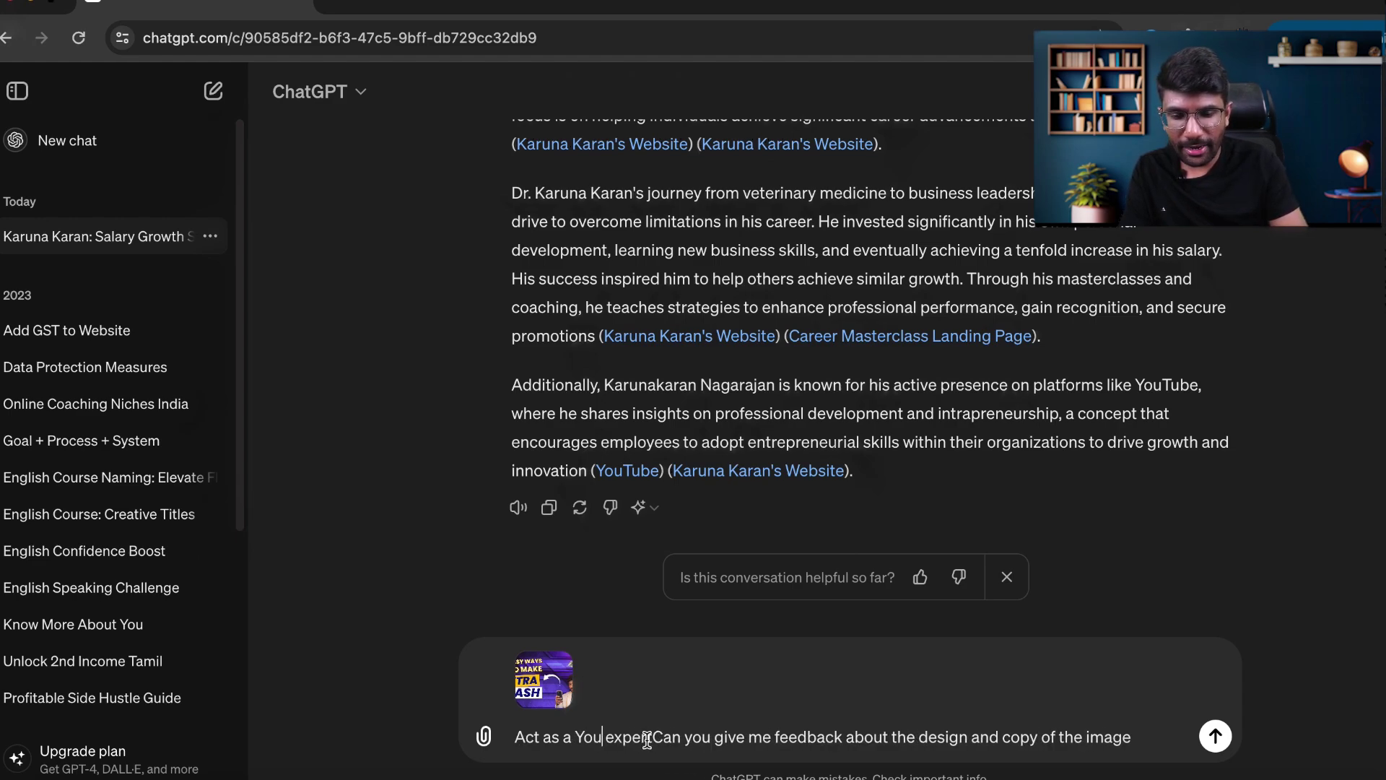
{"action": "type", "text": "be "}
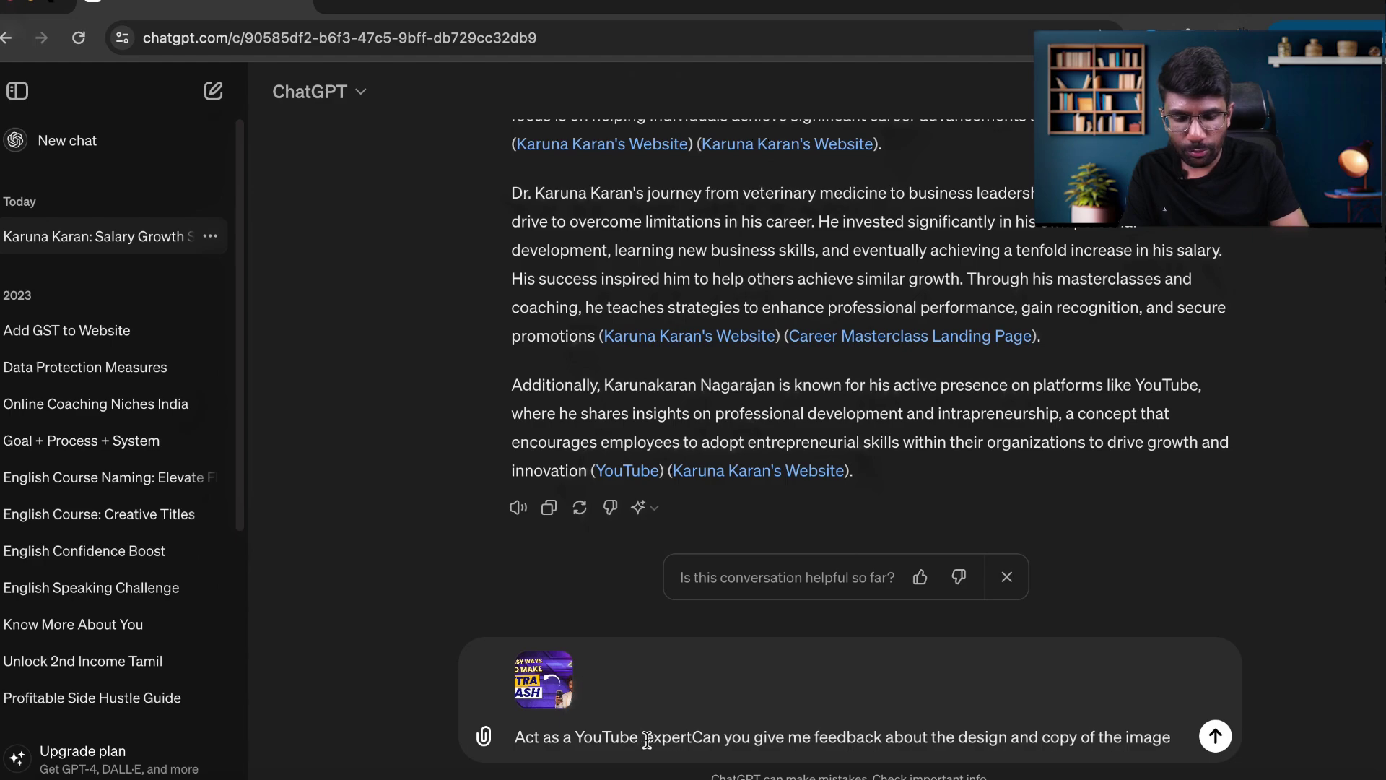
{"action": "type", "text": "growth"}
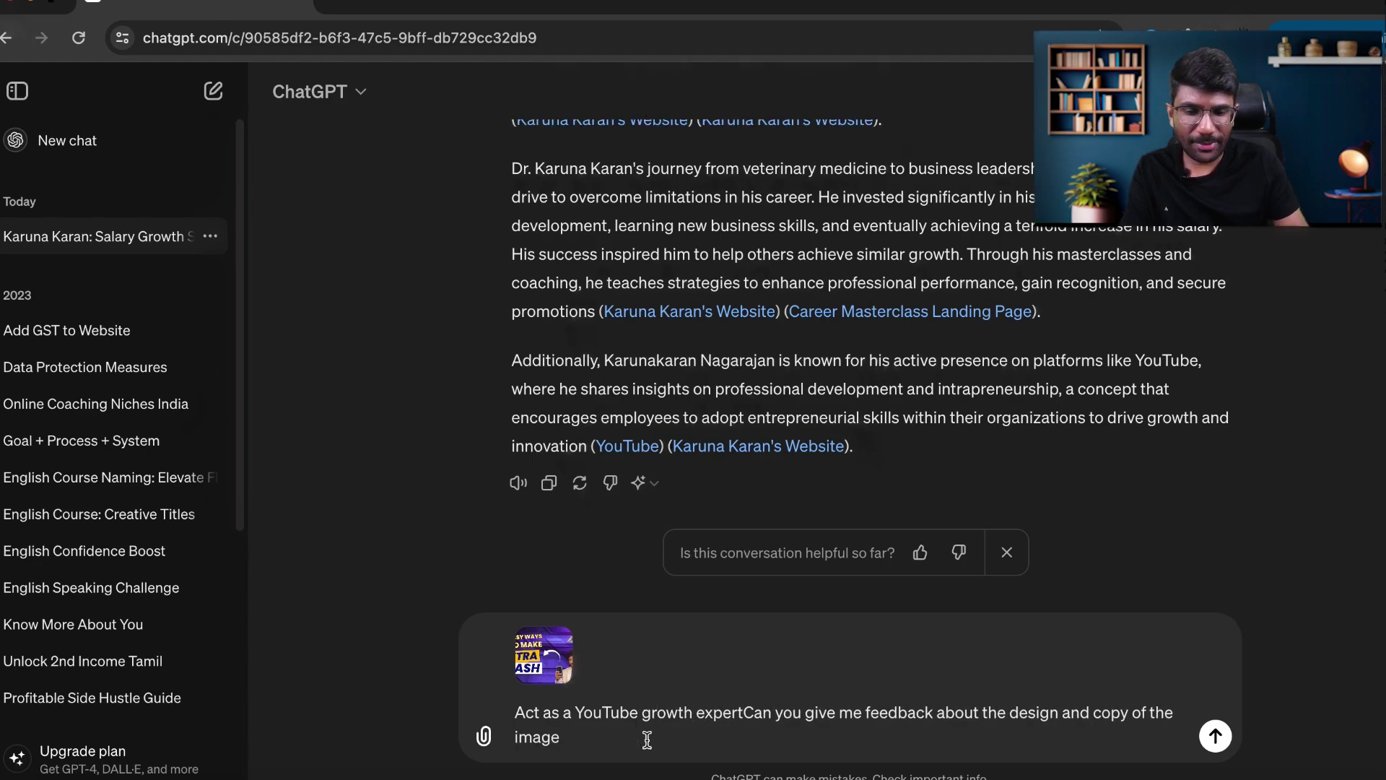
{"action": "left_click", "coordinate": [745, 715]}
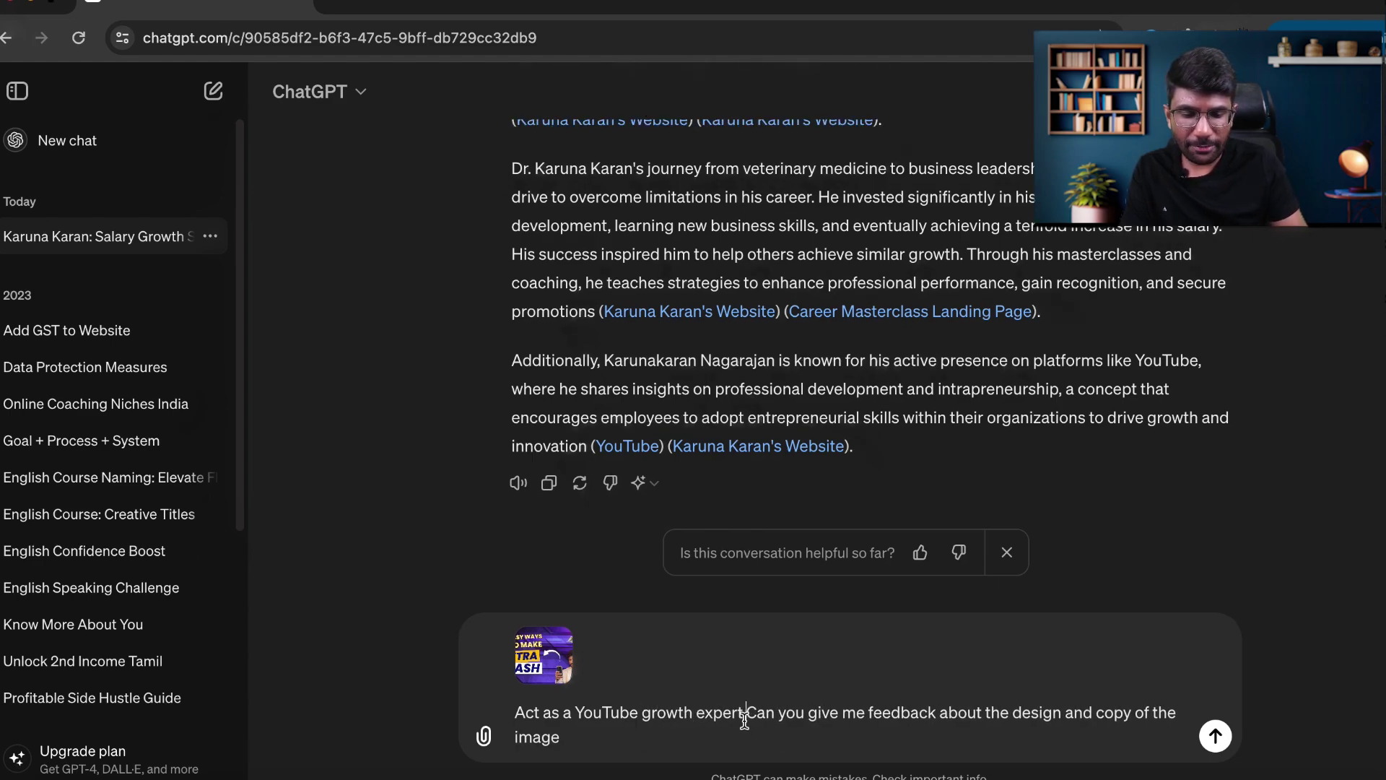
{"action": "type", "text": "."}
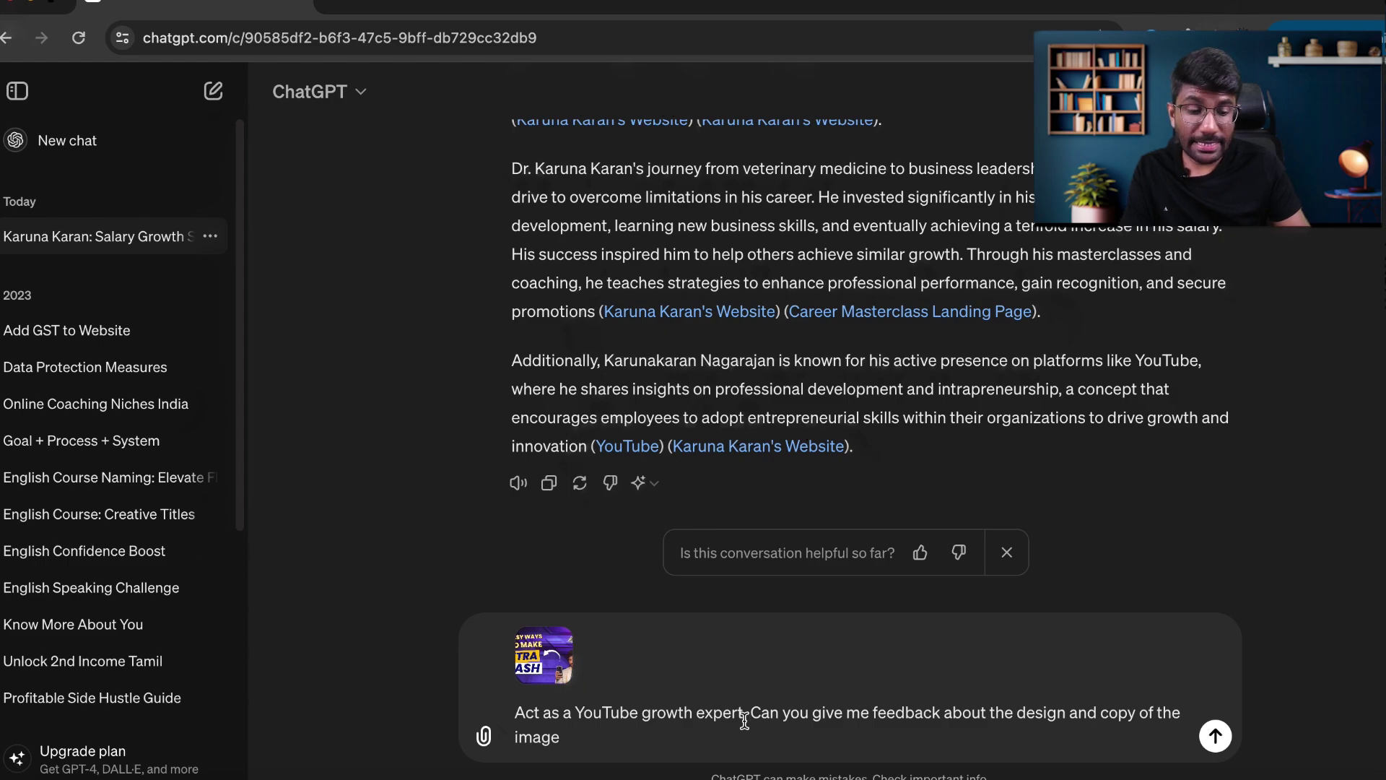
{"action": "key", "text": "Return"}
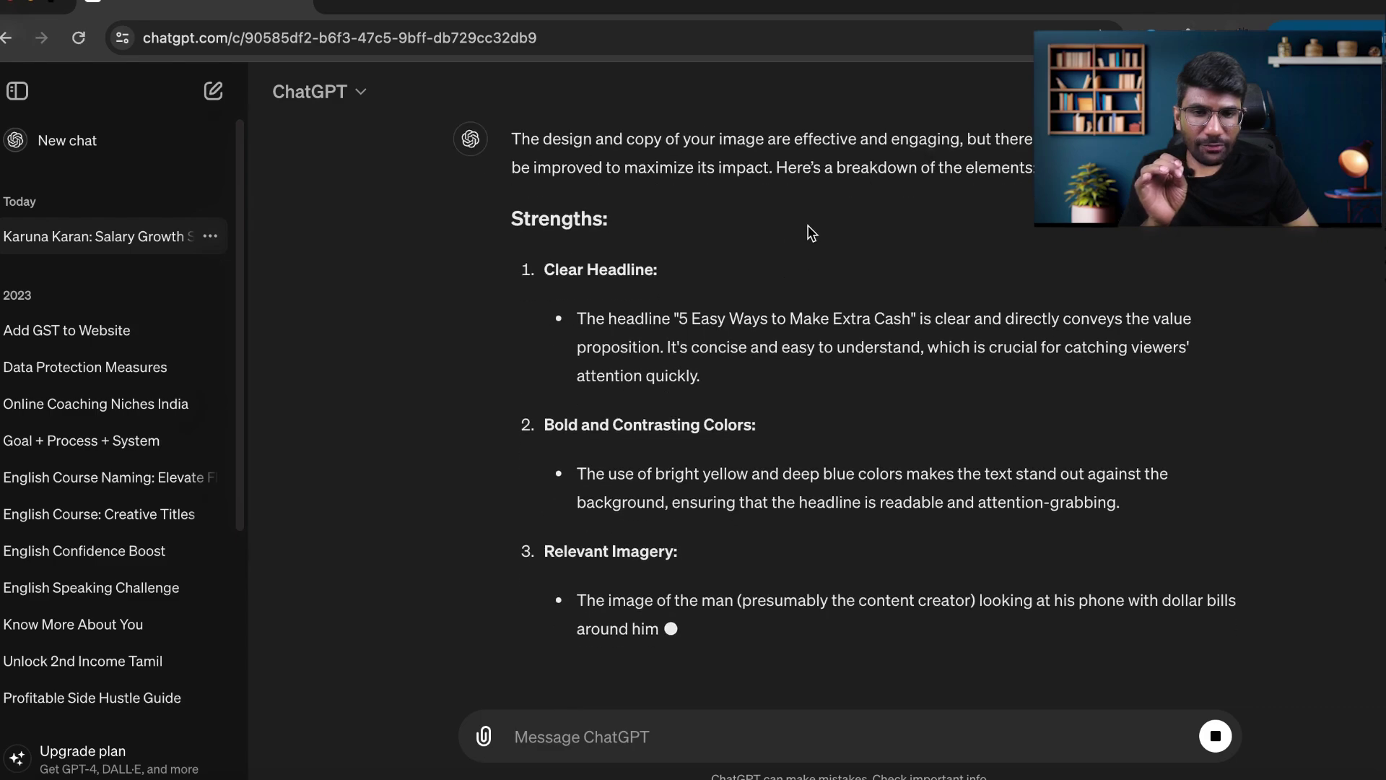
Read through ChatGPT's critique of the thumbnail's strengths and weaknesses.
{"action": "scroll", "coordinate": [993, 220], "scroll_direction": "up", "scroll_amount": 1}
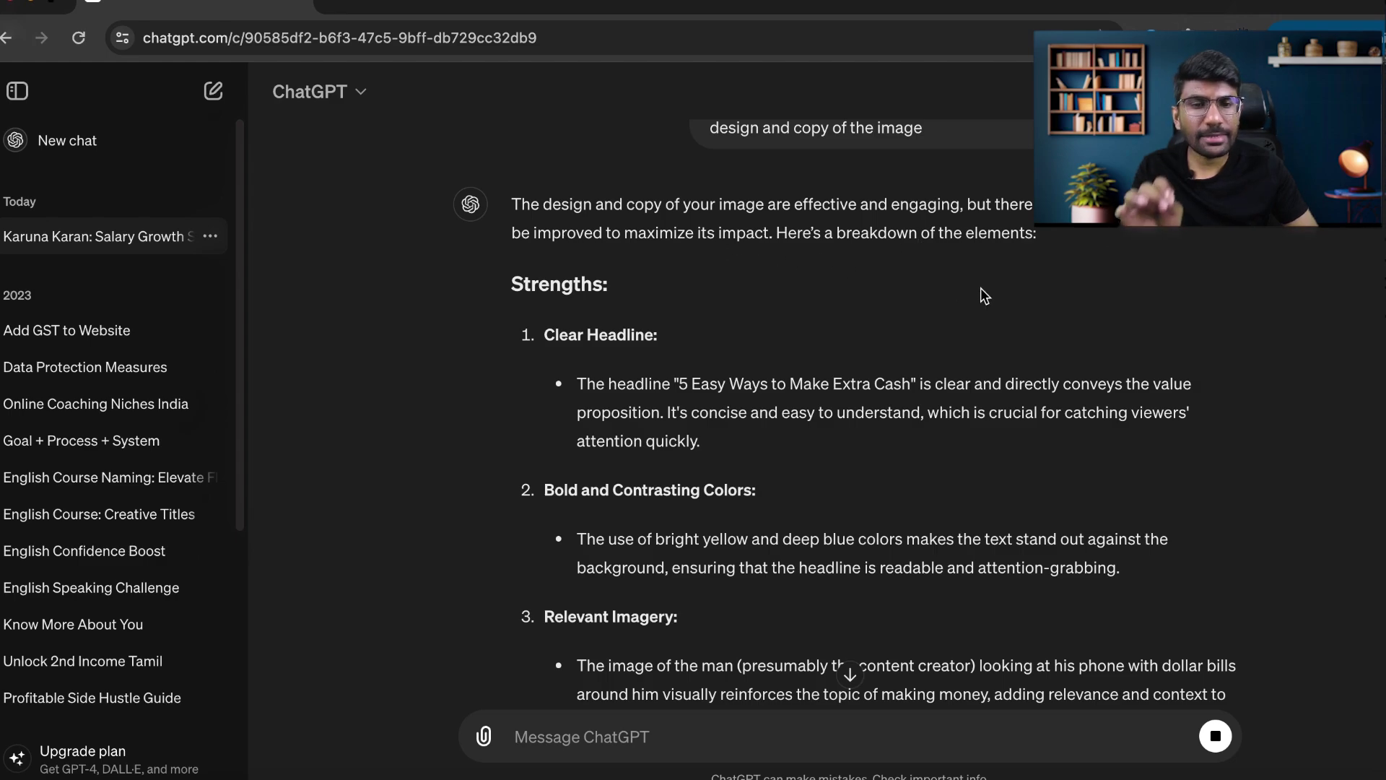
{"action": "scroll", "coordinate": [987, 293], "scroll_direction": "down", "scroll_amount": 2}
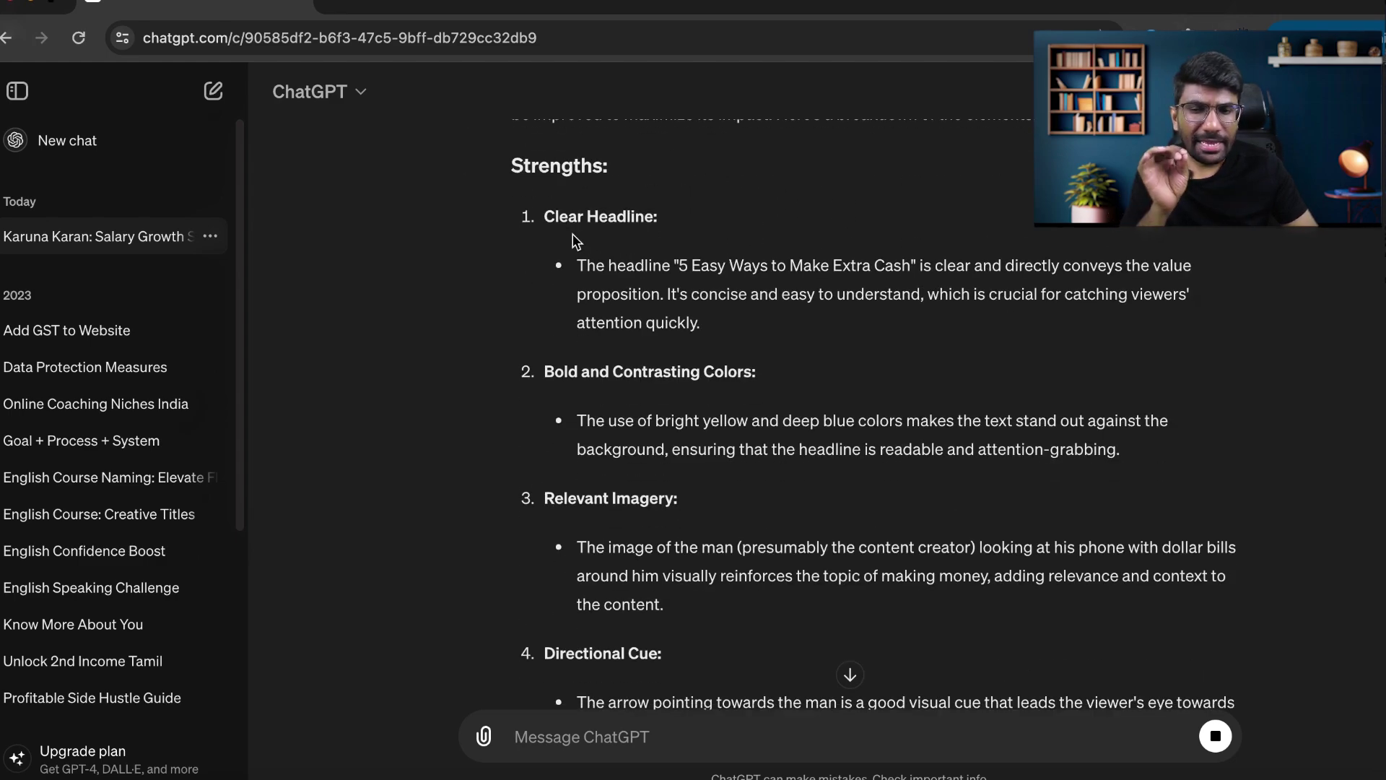
{"action": "scroll", "coordinate": [874, 290], "scroll_direction": "down", "scroll_amount": 2}
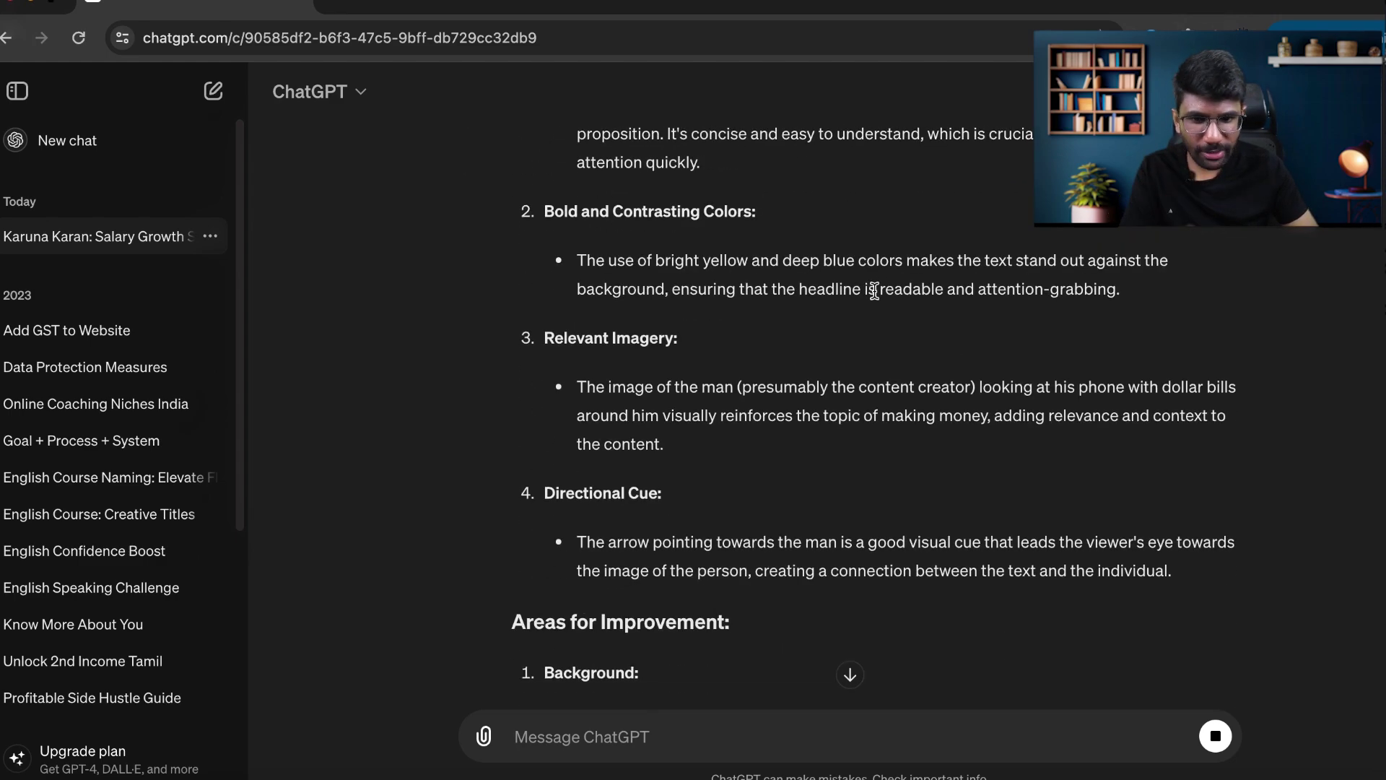
{"action": "scroll", "coordinate": [877, 241], "scroll_direction": "down", "scroll_amount": 2}
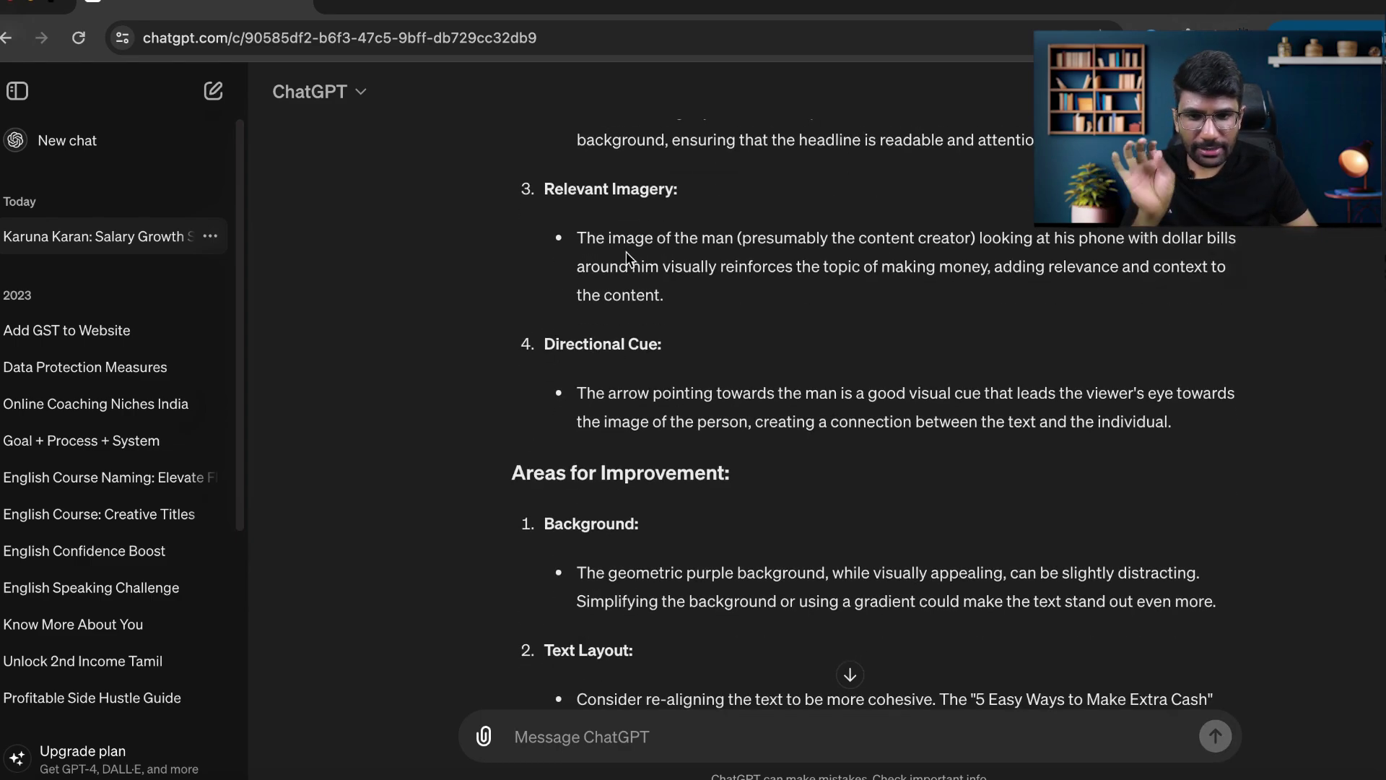
{"action": "scroll", "coordinate": [816, 375], "scroll_direction": "down", "scroll_amount": 3}
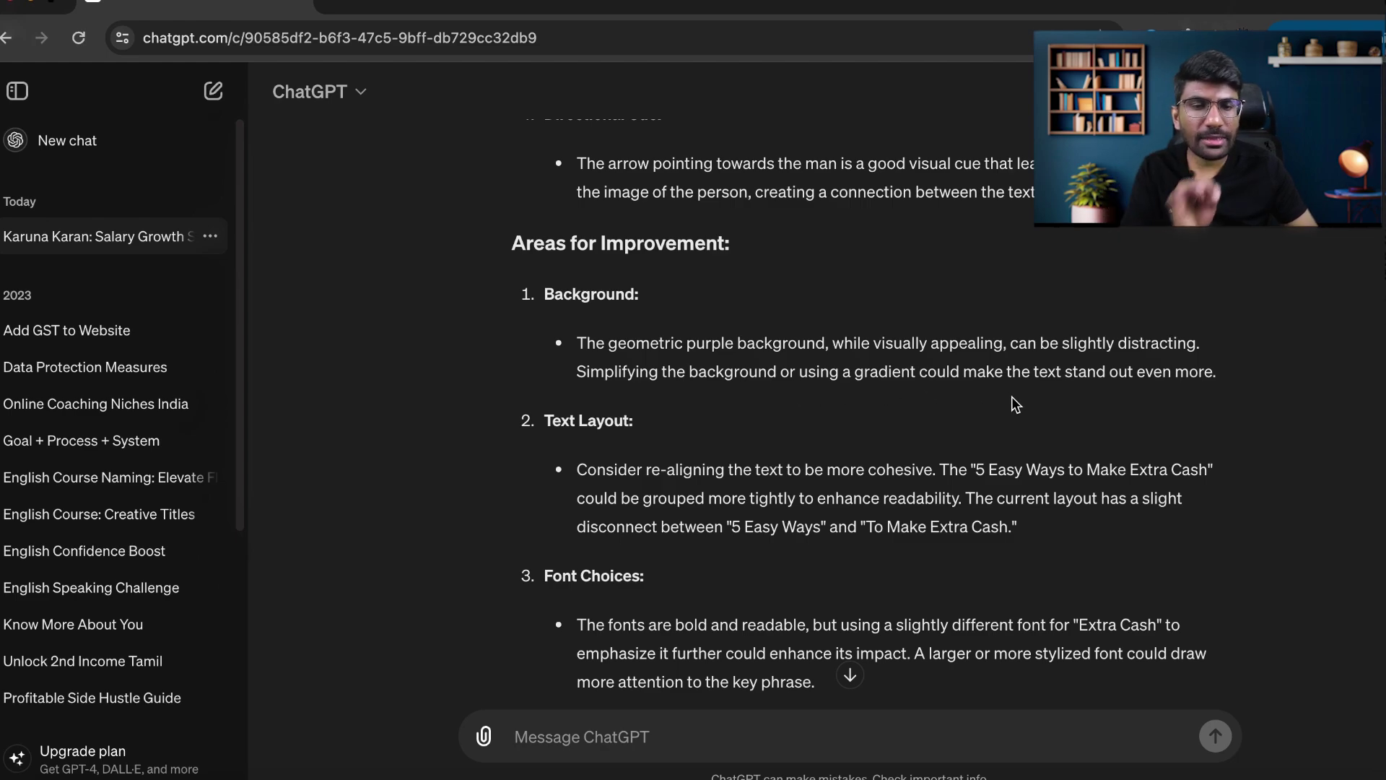
{"action": "scroll", "coordinate": [1012, 396], "scroll_direction": "up", "scroll_amount": 15}
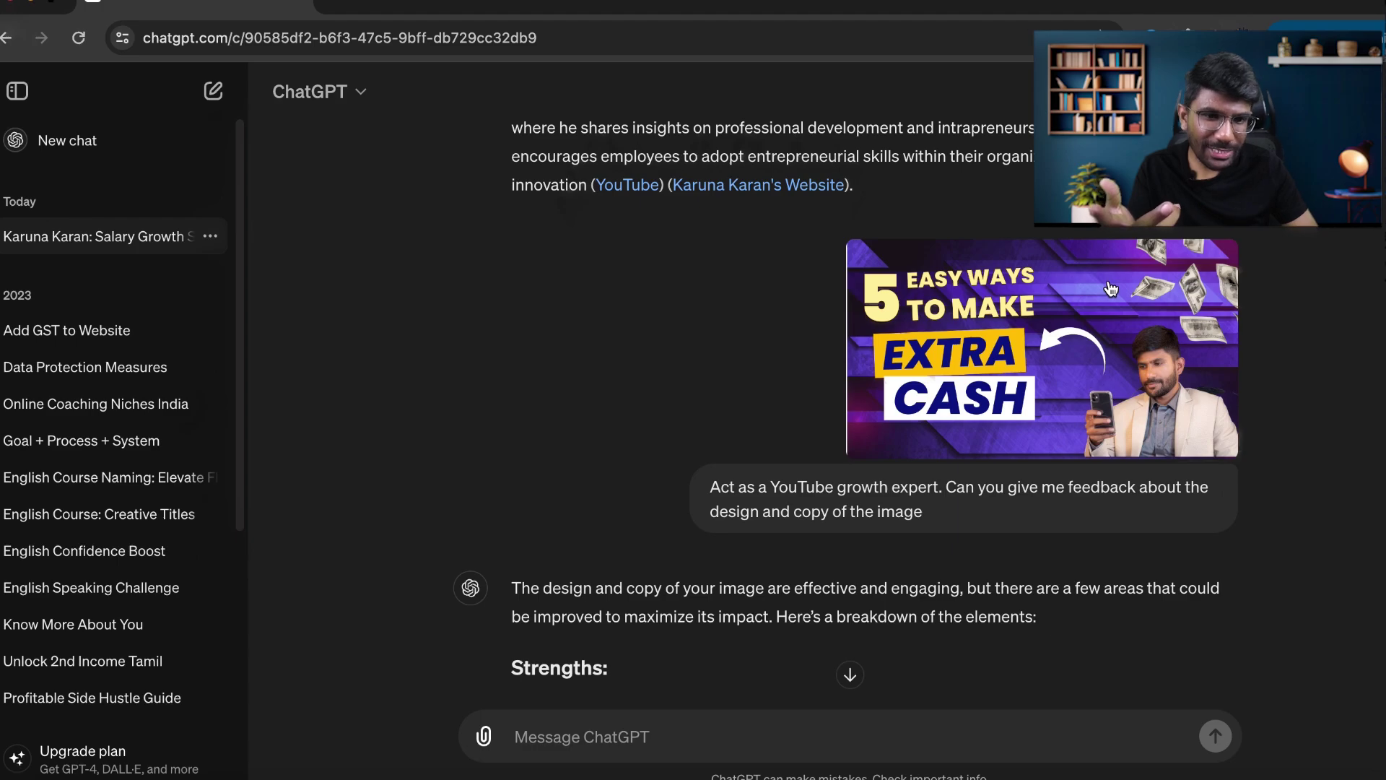
{"action": "scroll", "coordinate": [1117, 327], "scroll_direction": "down", "scroll_amount": 20}
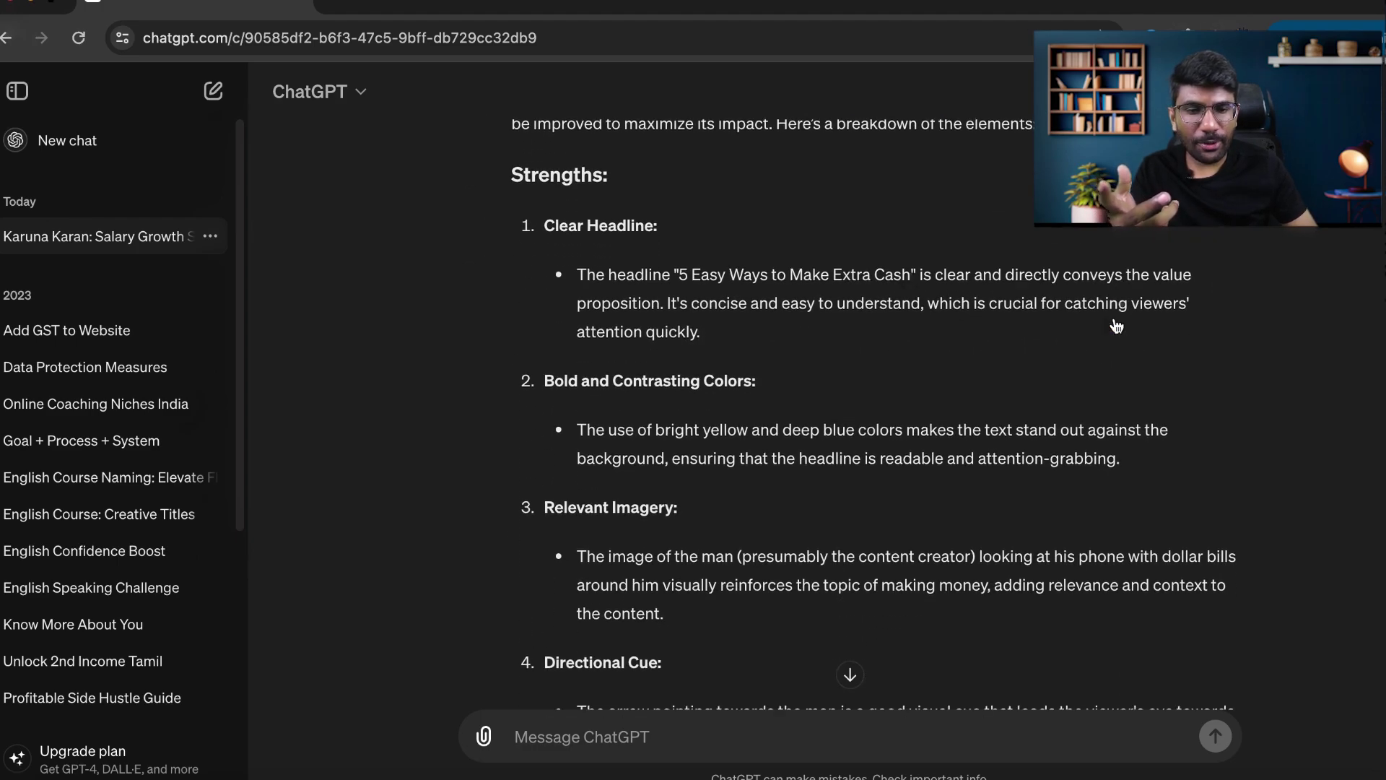
{"action": "scroll", "coordinate": [1115, 318], "scroll_direction": "up", "scroll_amount": 2}
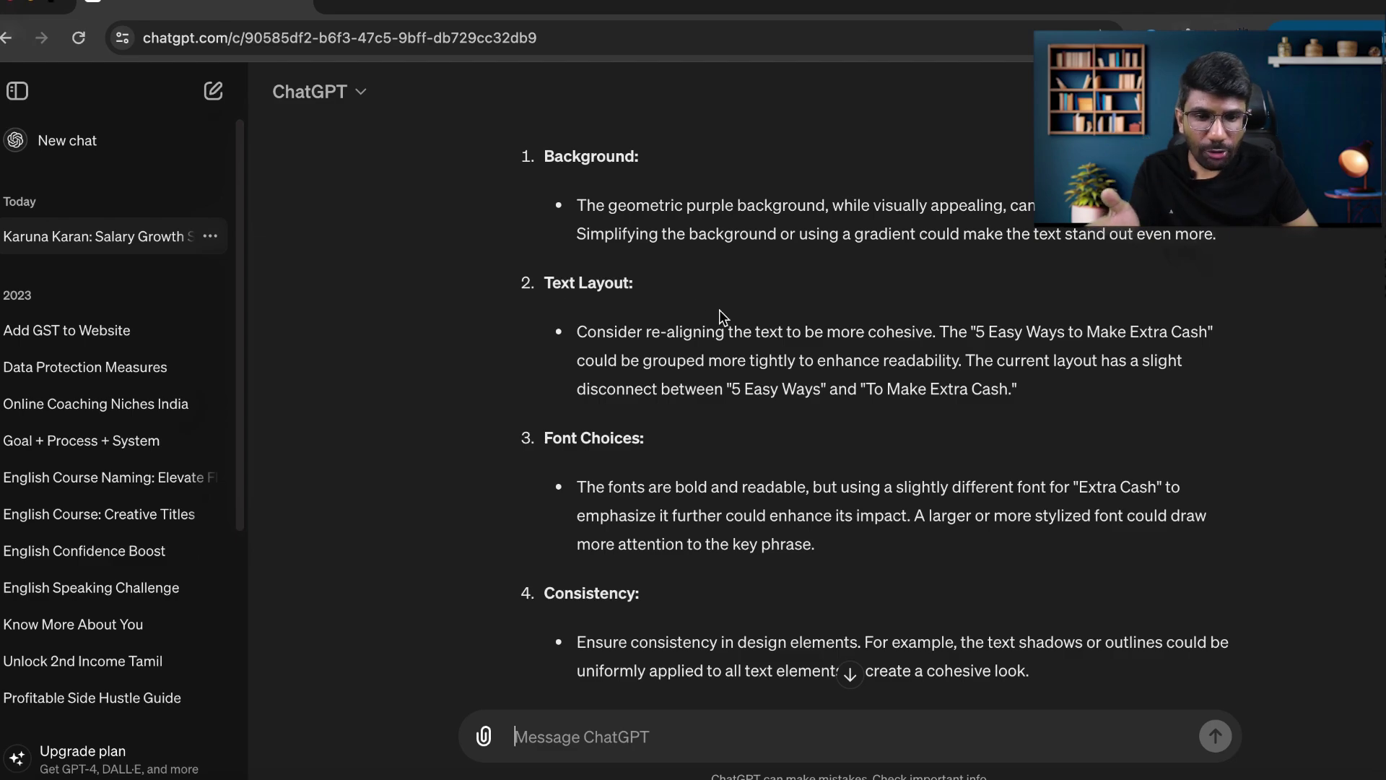
Open the YouTube Content Plan spreadsheet from Google Drive in a new tab.
{"action": "scroll", "coordinate": [719, 310], "scroll_direction": "down", "scroll_amount": 1}
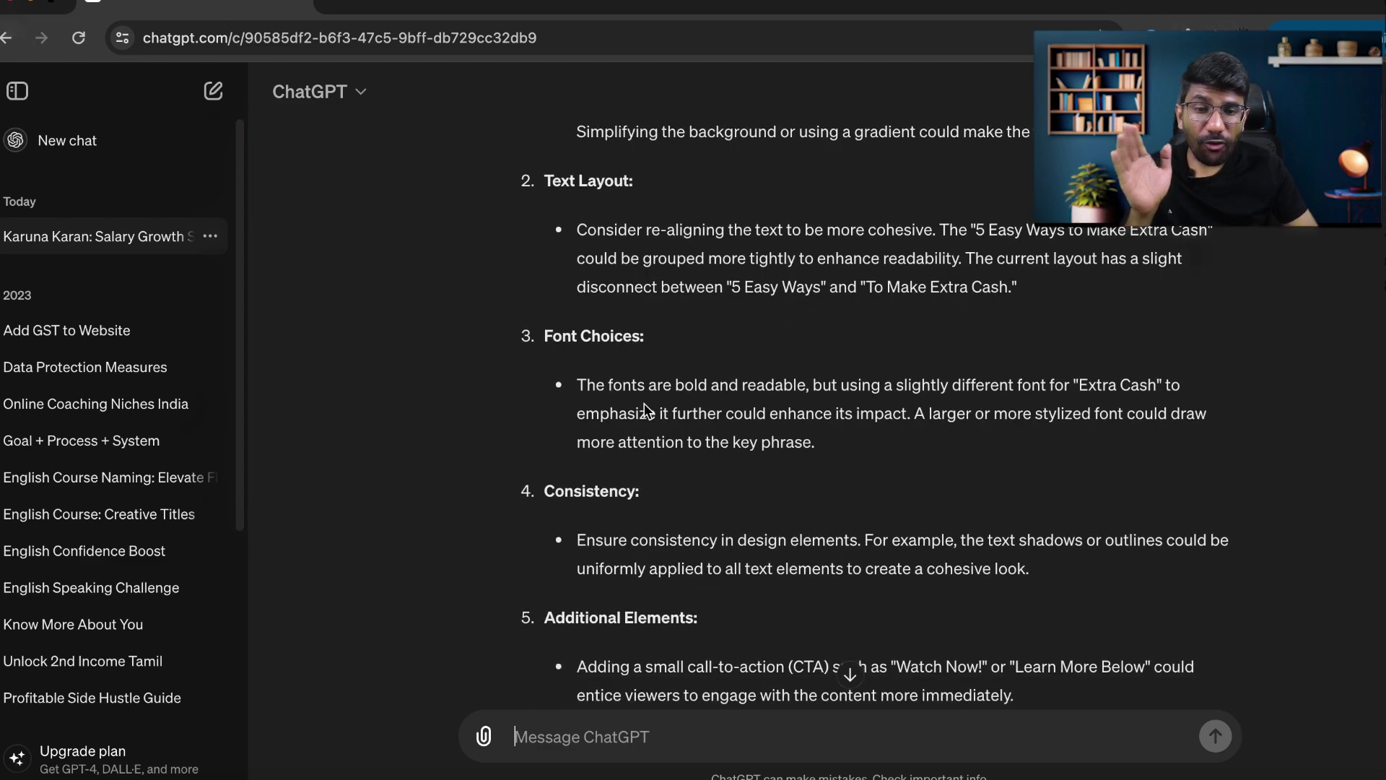
{"action": "scroll", "coordinate": [693, 404], "scroll_direction": "down", "scroll_amount": 2}
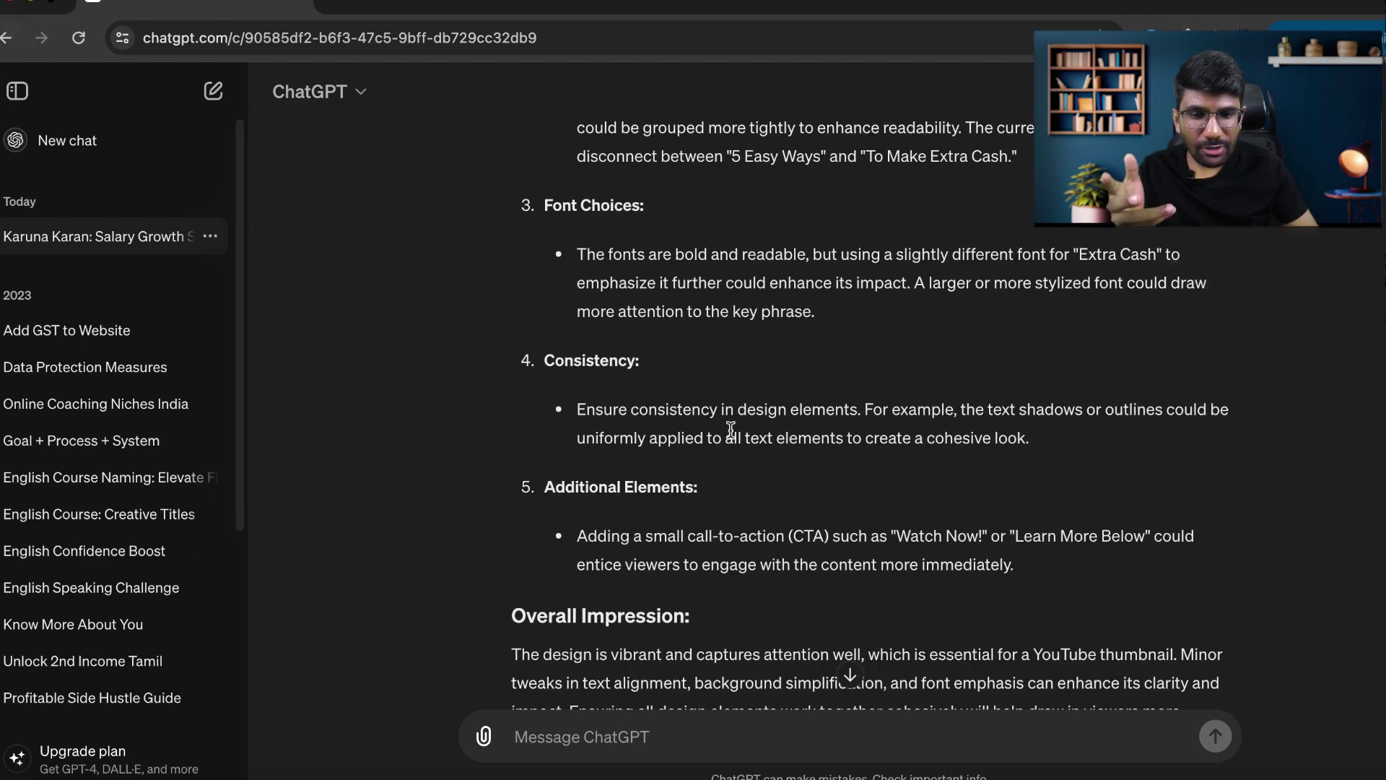
{"action": "scroll", "coordinate": [918, 429], "scroll_direction": "down", "scroll_amount": 2}
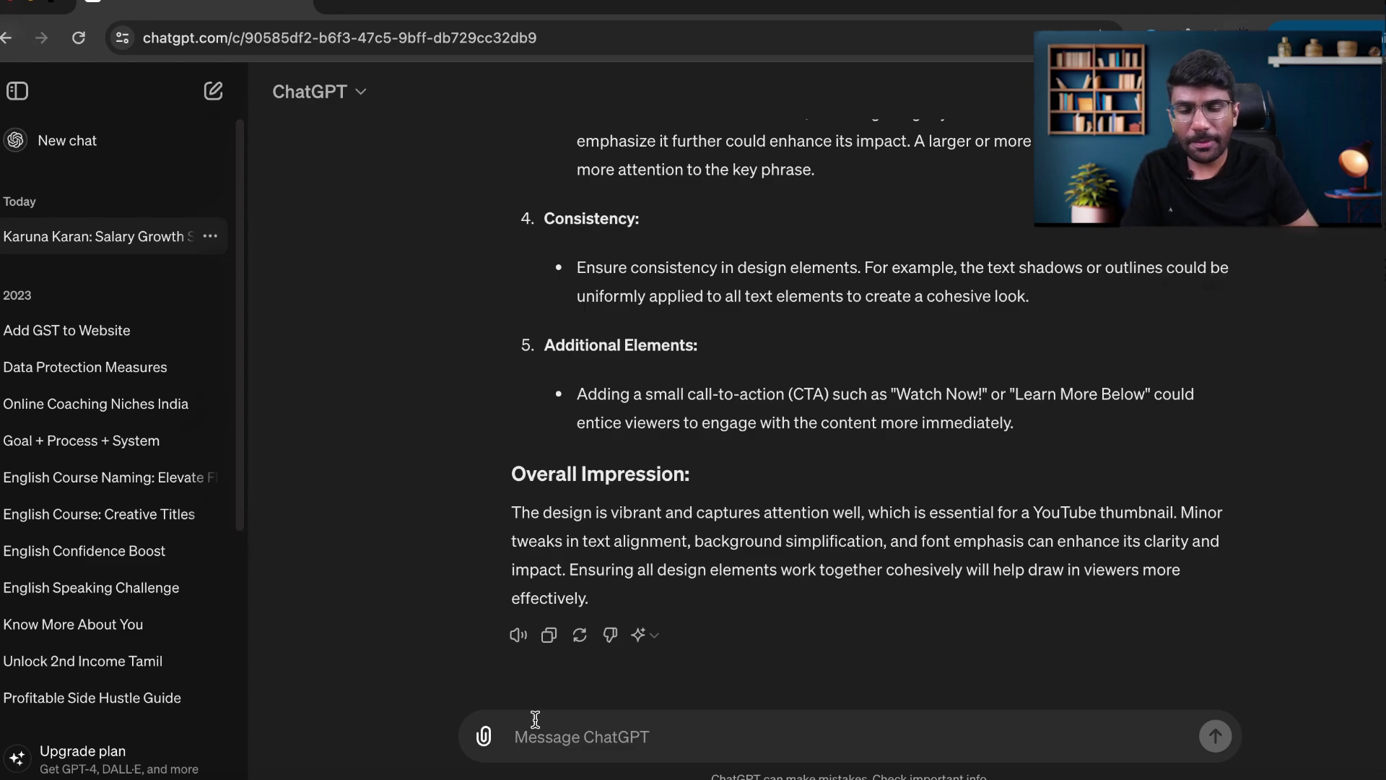
{"action": "left_click", "coordinate": [485, 737]}
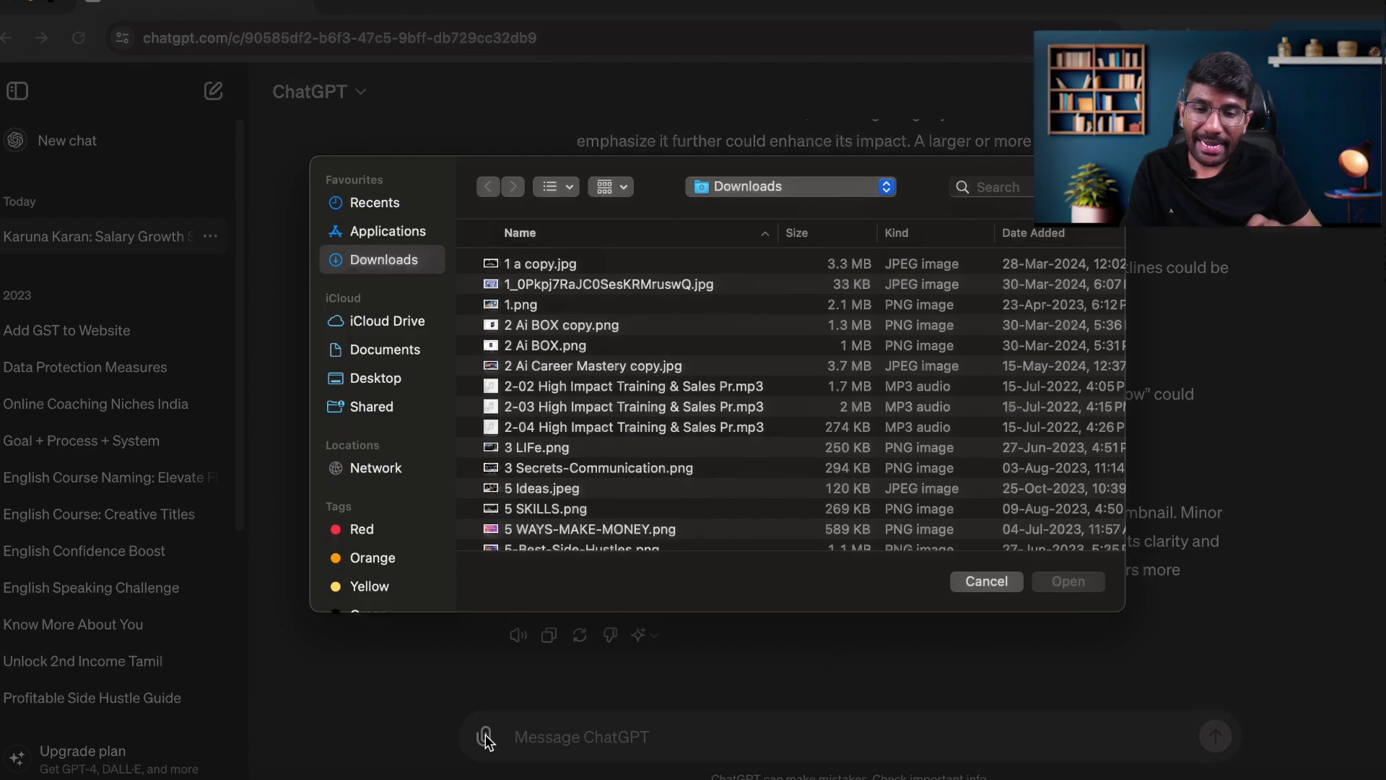
{"action": "left_click", "coordinate": [527, 606]}
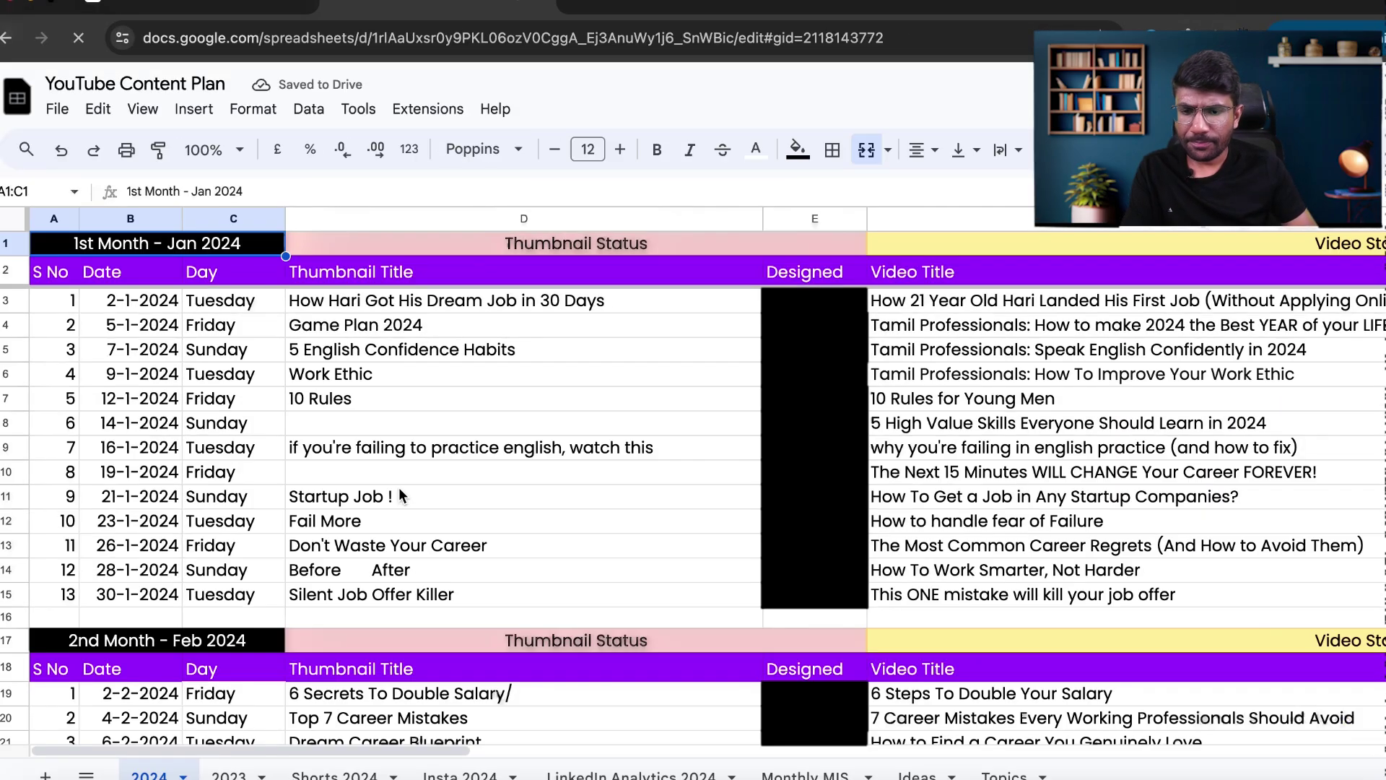
Copy the Video Title through Subscribers columns for rows 50–63 of the content plan.
{"action": "scroll", "coordinate": [398, 487], "scroll_direction": "down", "scroll_amount": 20}
{"action": "scroll", "coordinate": [399, 487], "scroll_direction": "down", "scroll_amount": 10}
{"action": "scroll", "coordinate": [398, 487], "scroll_direction": "up", "scroll_amount": 10}
{"action": "scroll", "coordinate": [399, 488], "scroll_direction": "right", "scroll_amount": 5}
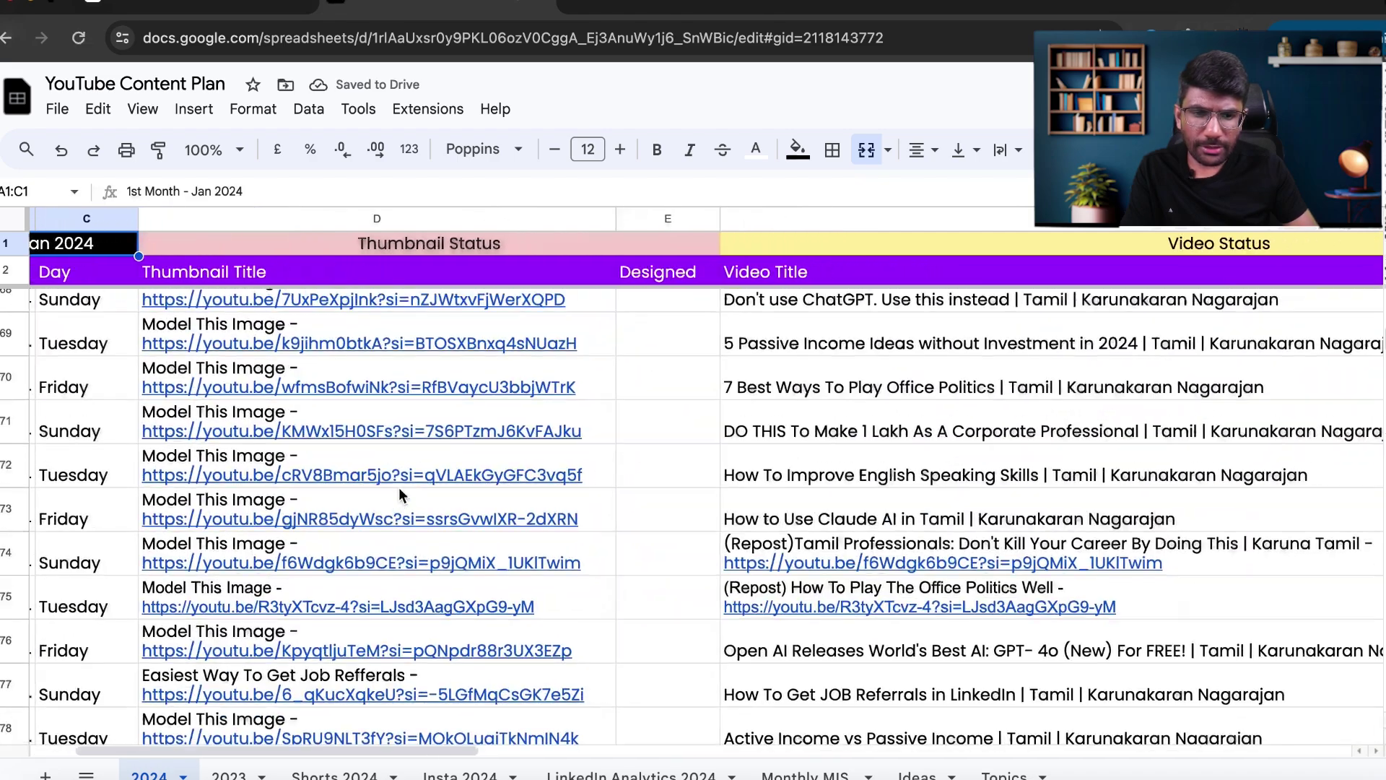
{"action": "left_click_drag", "start_coordinate": [252, 325], "coordinate": [522, 408]}
{"action": "scroll", "coordinate": [1005, 595], "scroll_direction": "up", "scroll_amount": 5}
{"action": "scroll", "coordinate": [1005, 594], "scroll_direction": "right", "scroll_amount": 5}
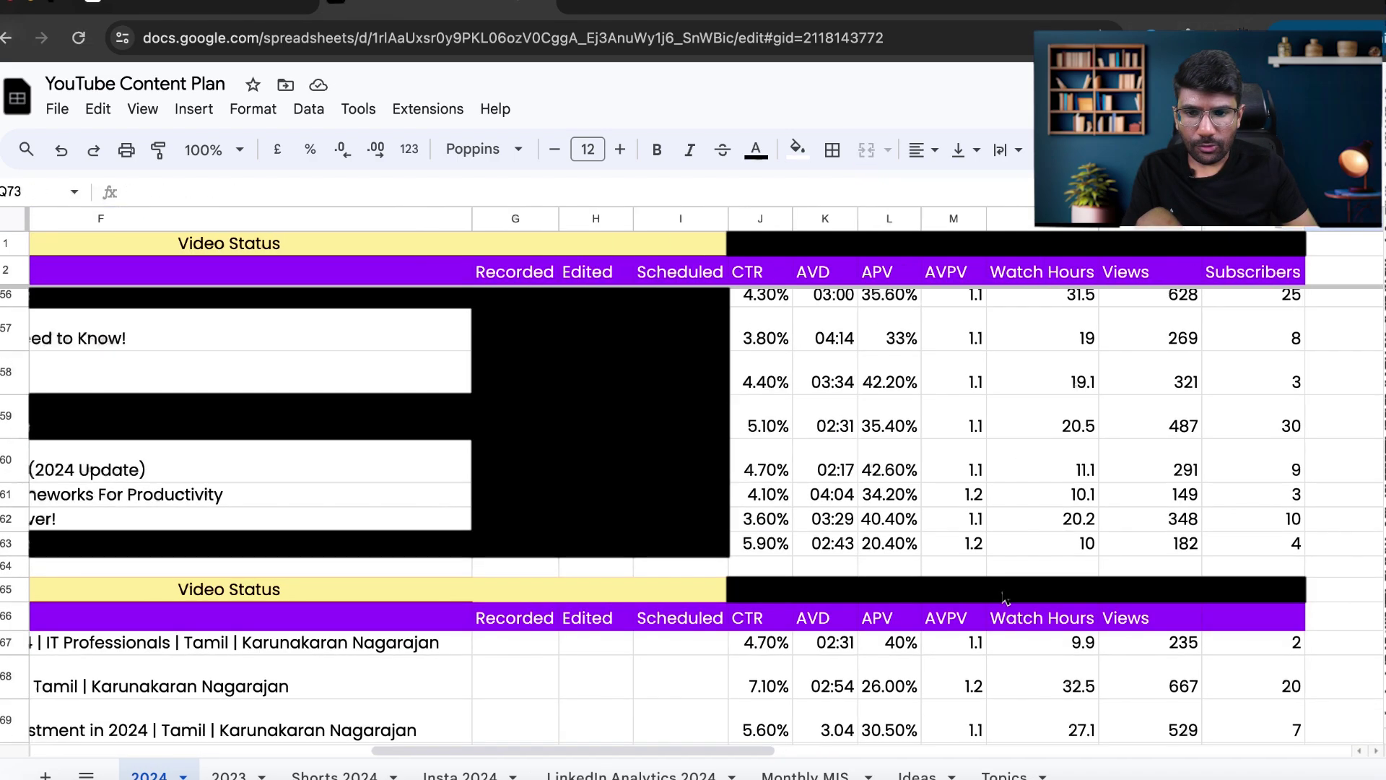
{"action": "scroll", "coordinate": [1005, 595], "scroll_direction": "left", "scroll_amount": 10}
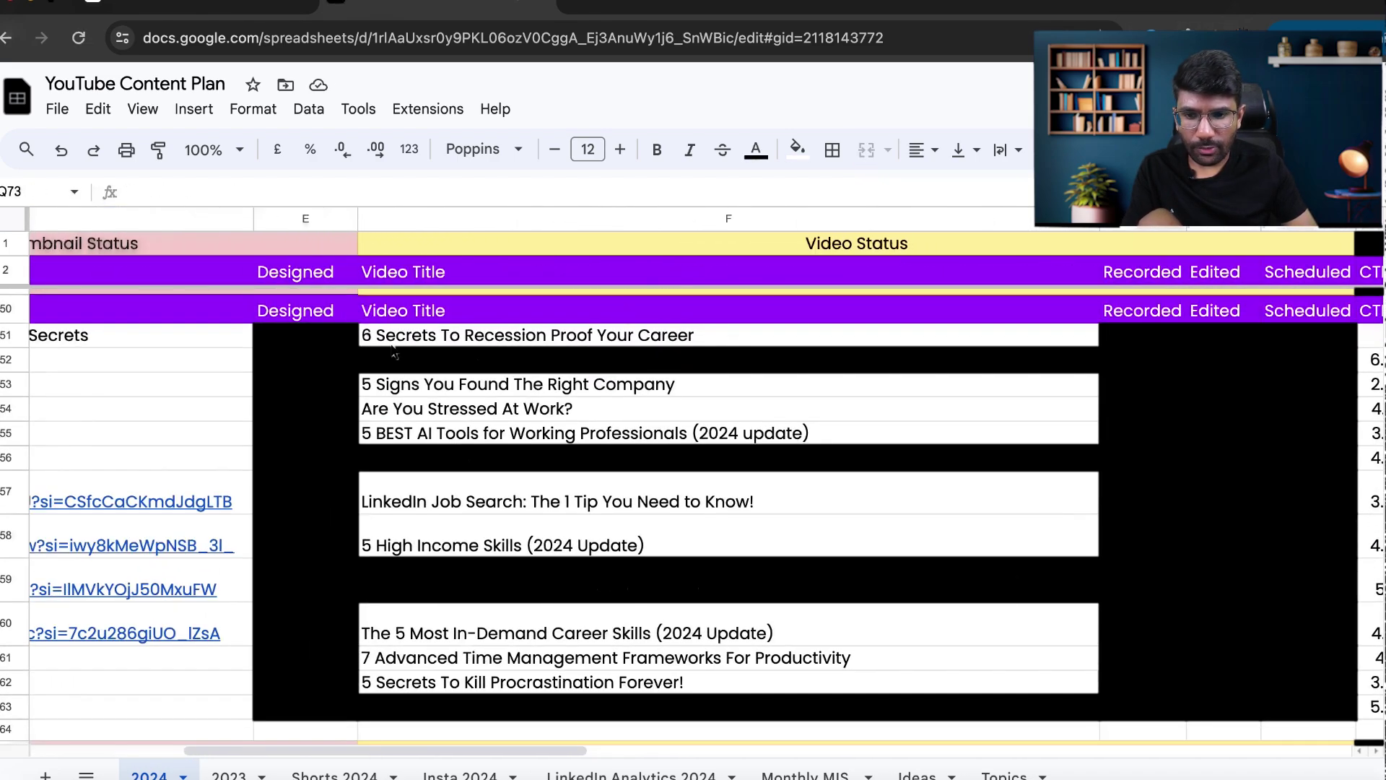
{"action": "left_click_drag", "start_coordinate": [375, 316], "coordinate": [917, 713]}
{"action": "key", "text": "ctrl+c"}
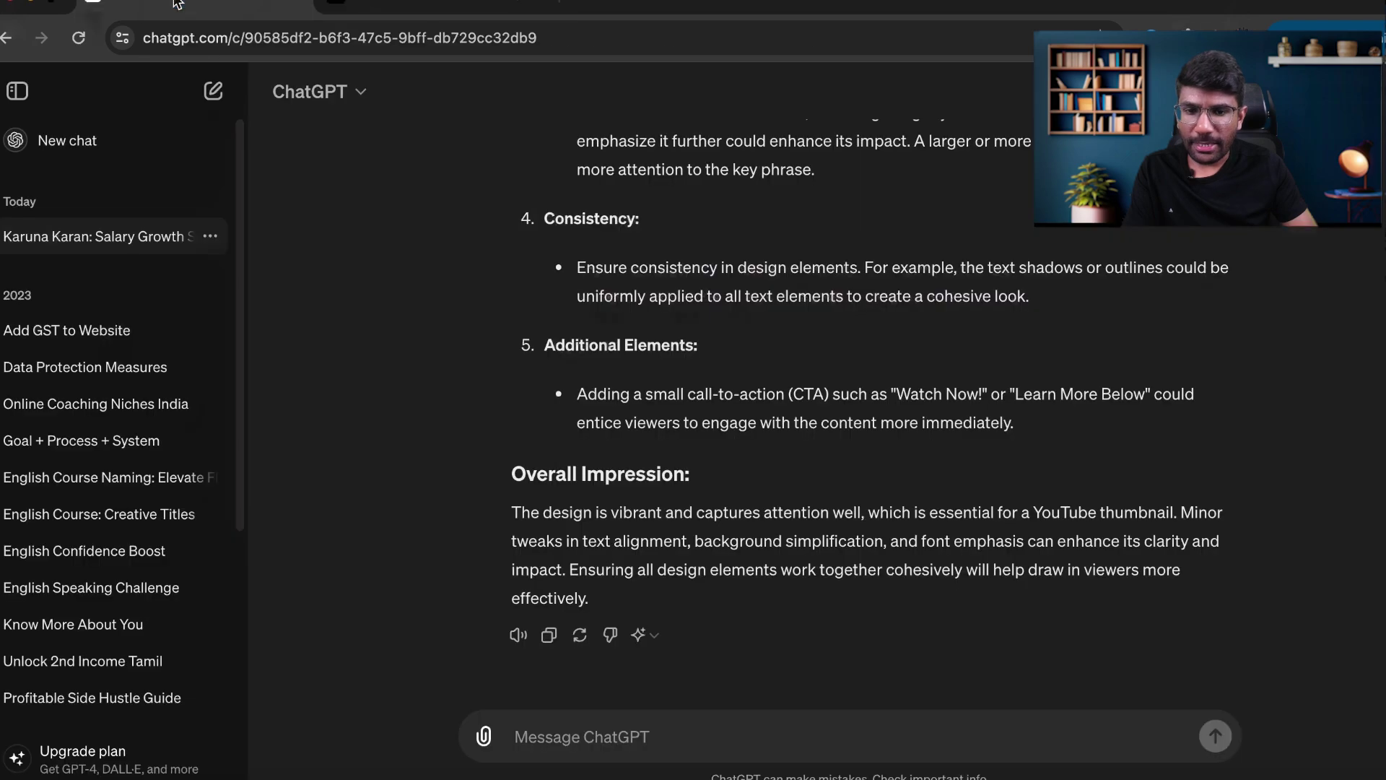
Paste the copied video stats into ChatGPT under an 'Act as a YouTube data analyst' feedback prompt.
{"action": "key", "text": "ctrl+Tab"}
{"action": "left_click", "coordinate": [540, 735]}
{"action": "key", "text": "ctrl+v"}
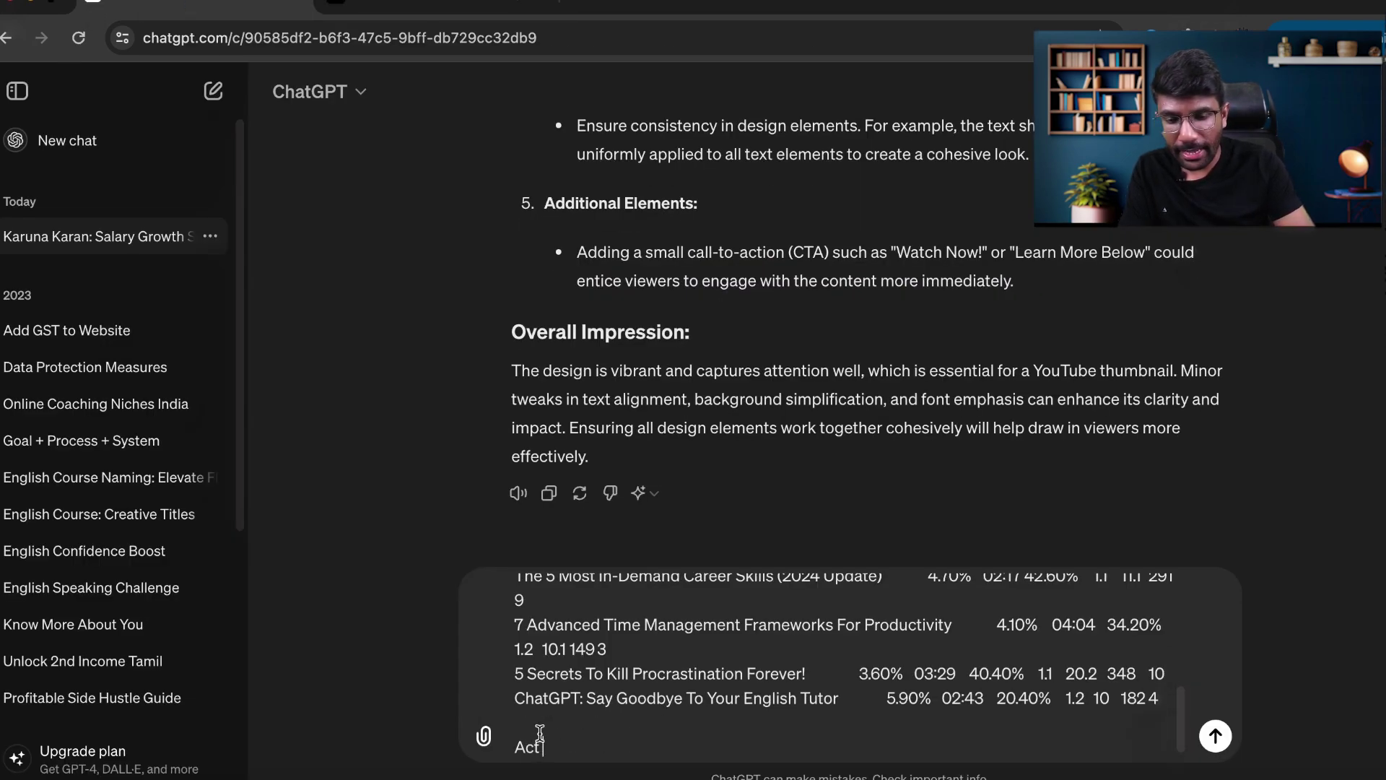
{"action": "type", "text": "Act as a YouTube"}
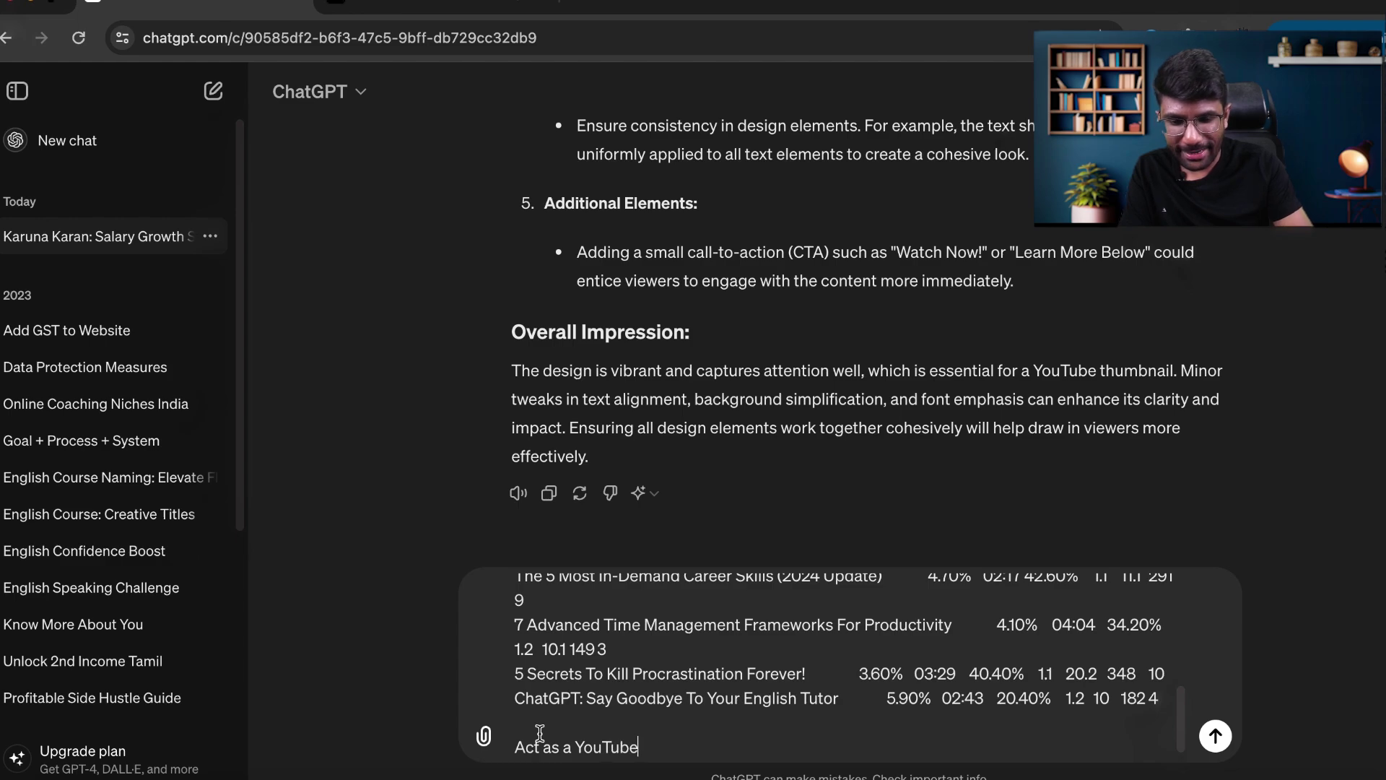
{"action": "type", "text": " data analyst expe"}
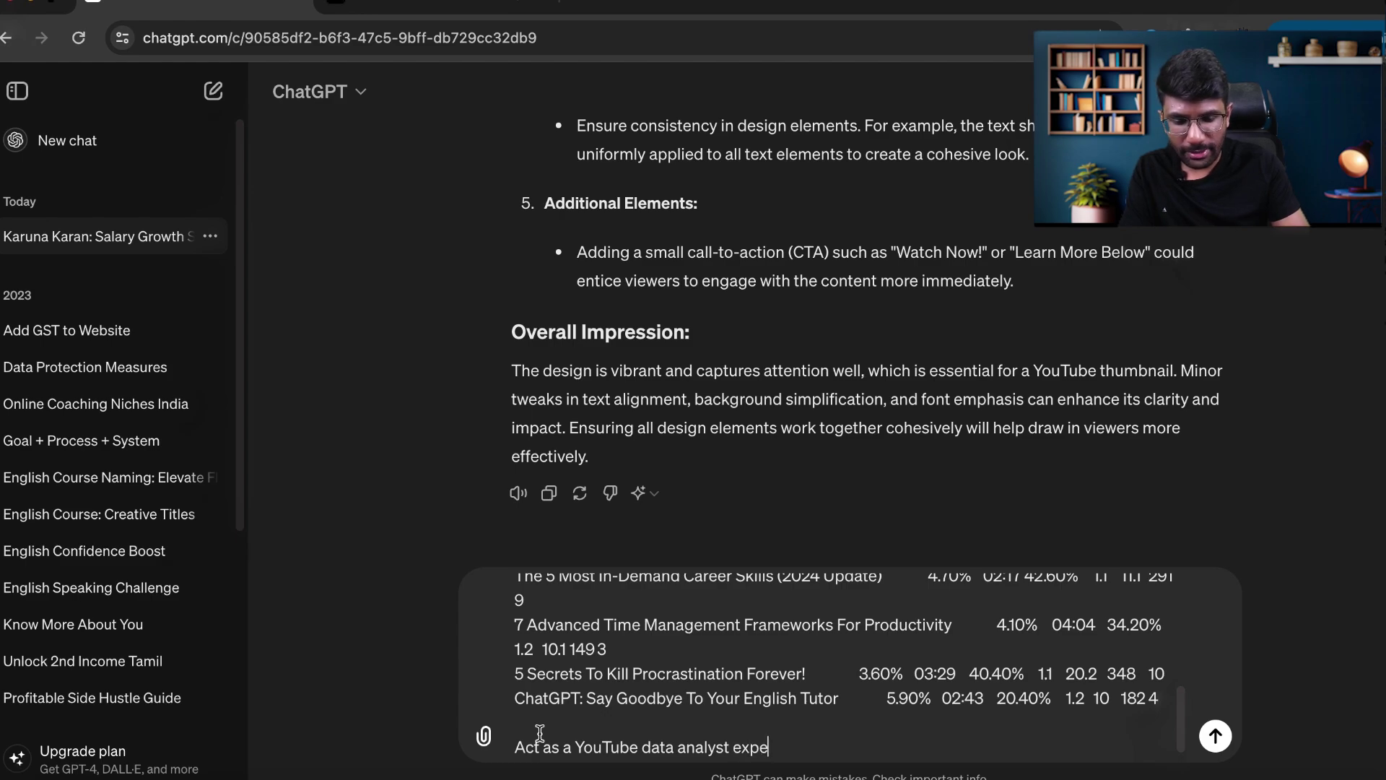
{"action": "type", "text": "rt. Give me feedback a"}
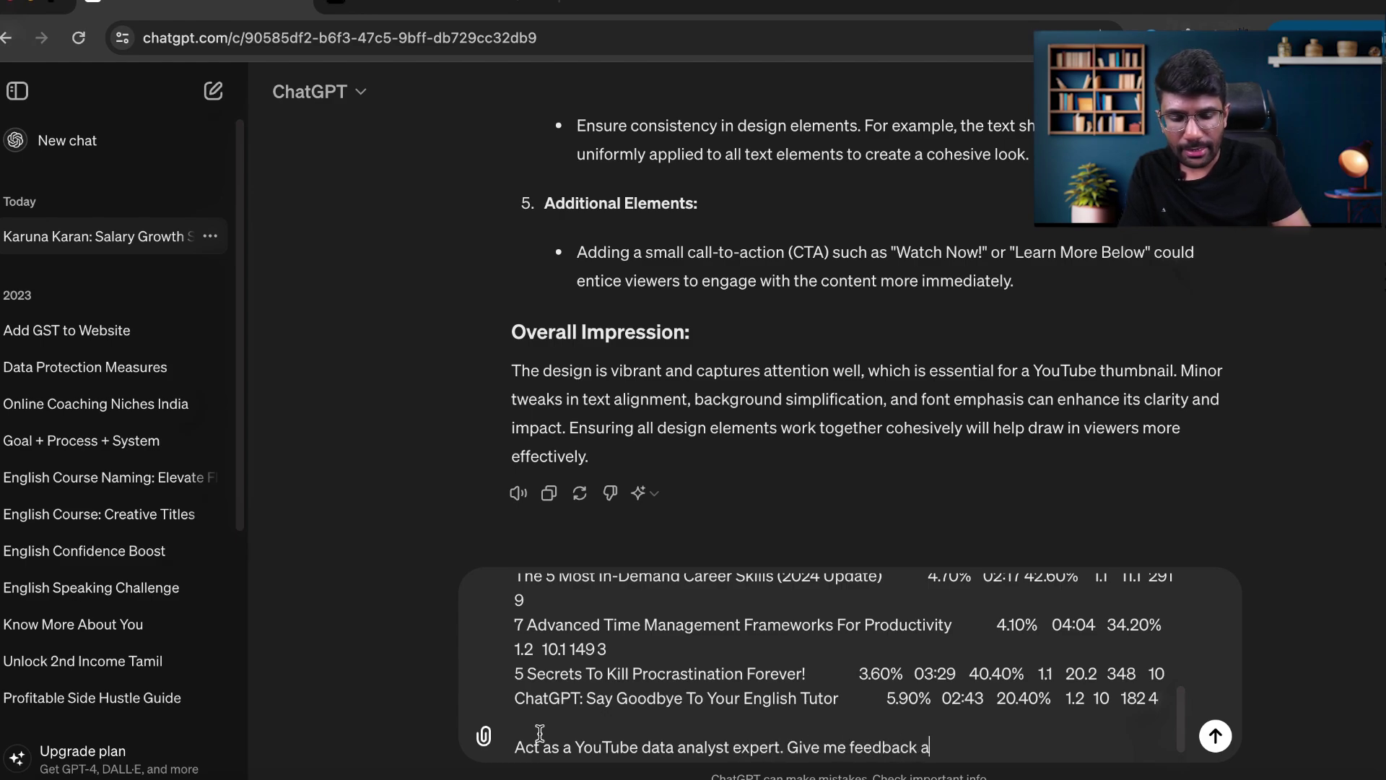
{"action": "type", "text": "nd area"}
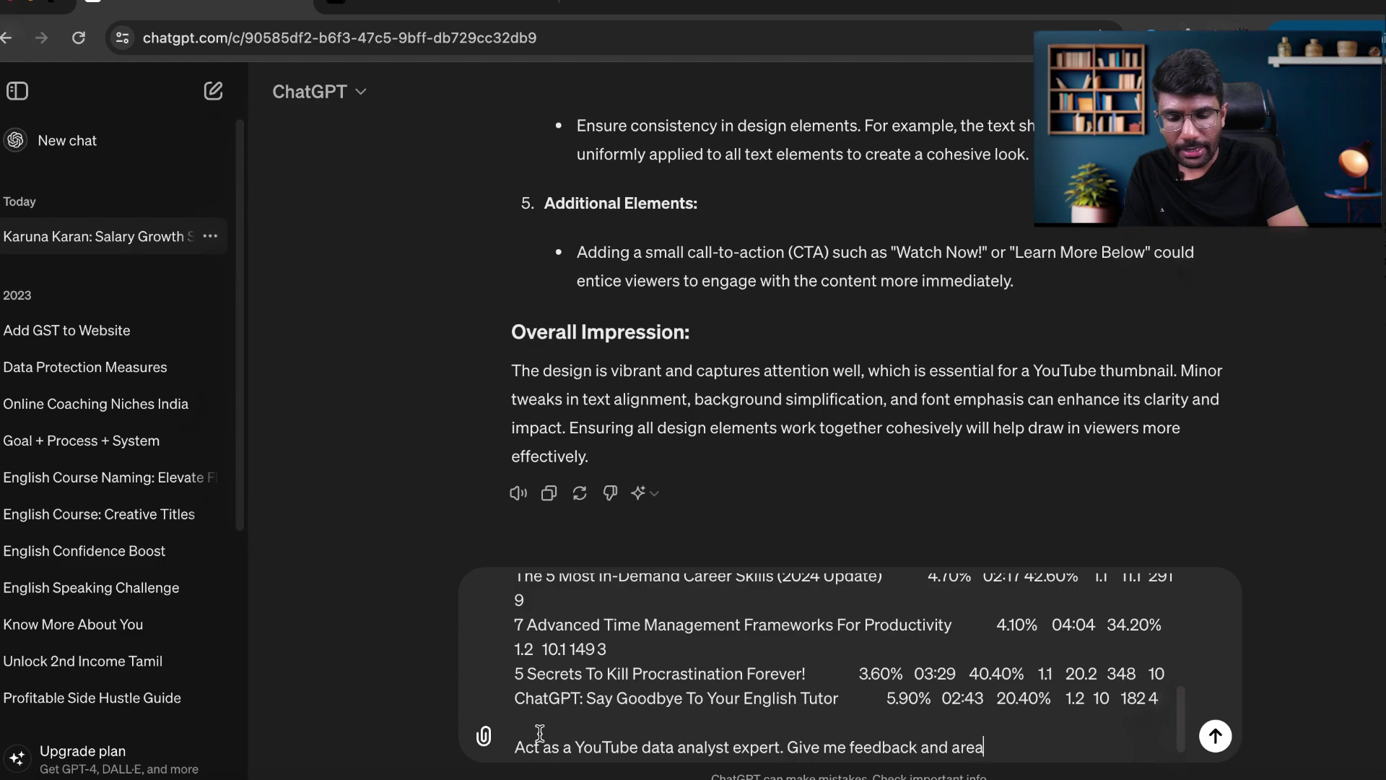
{"action": "type", "text": "s of imp"}
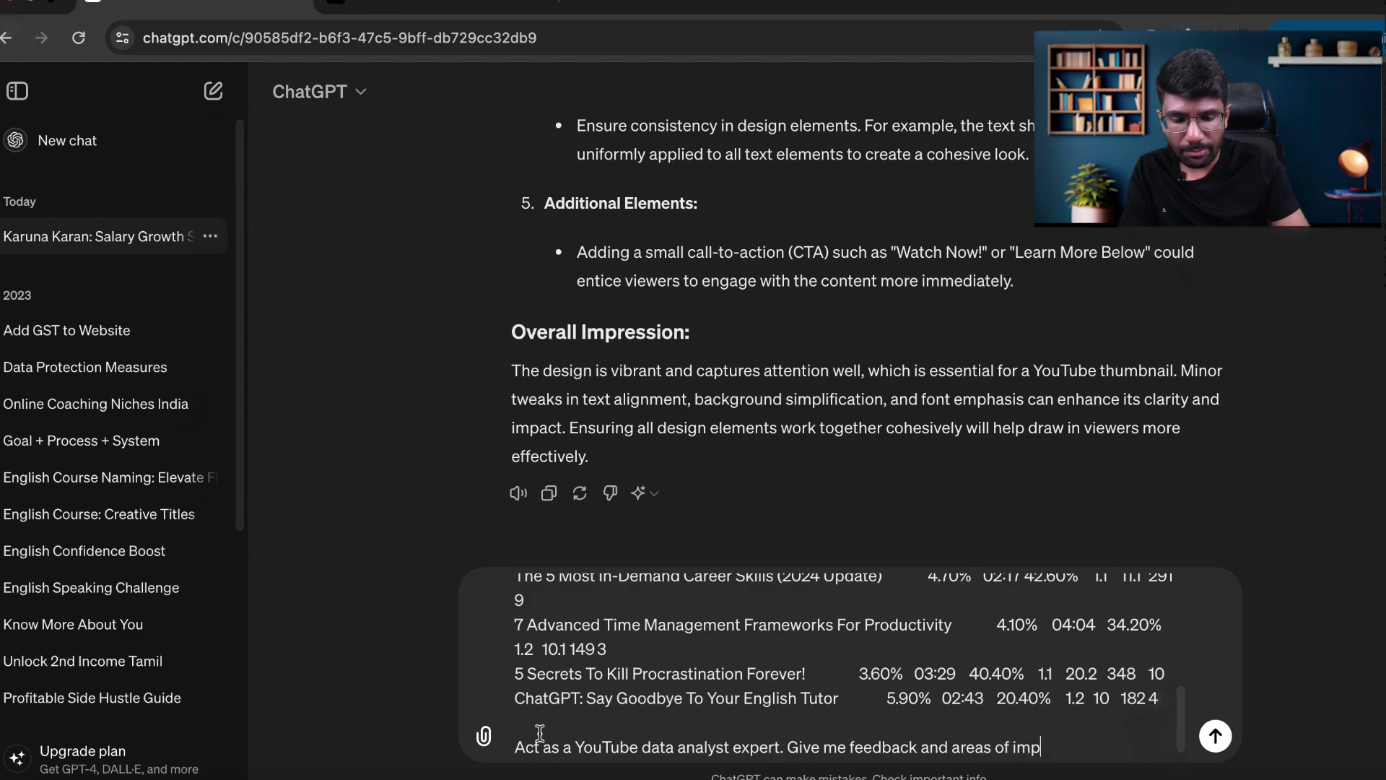
{"action": "type", "text": "rovement to gro"}
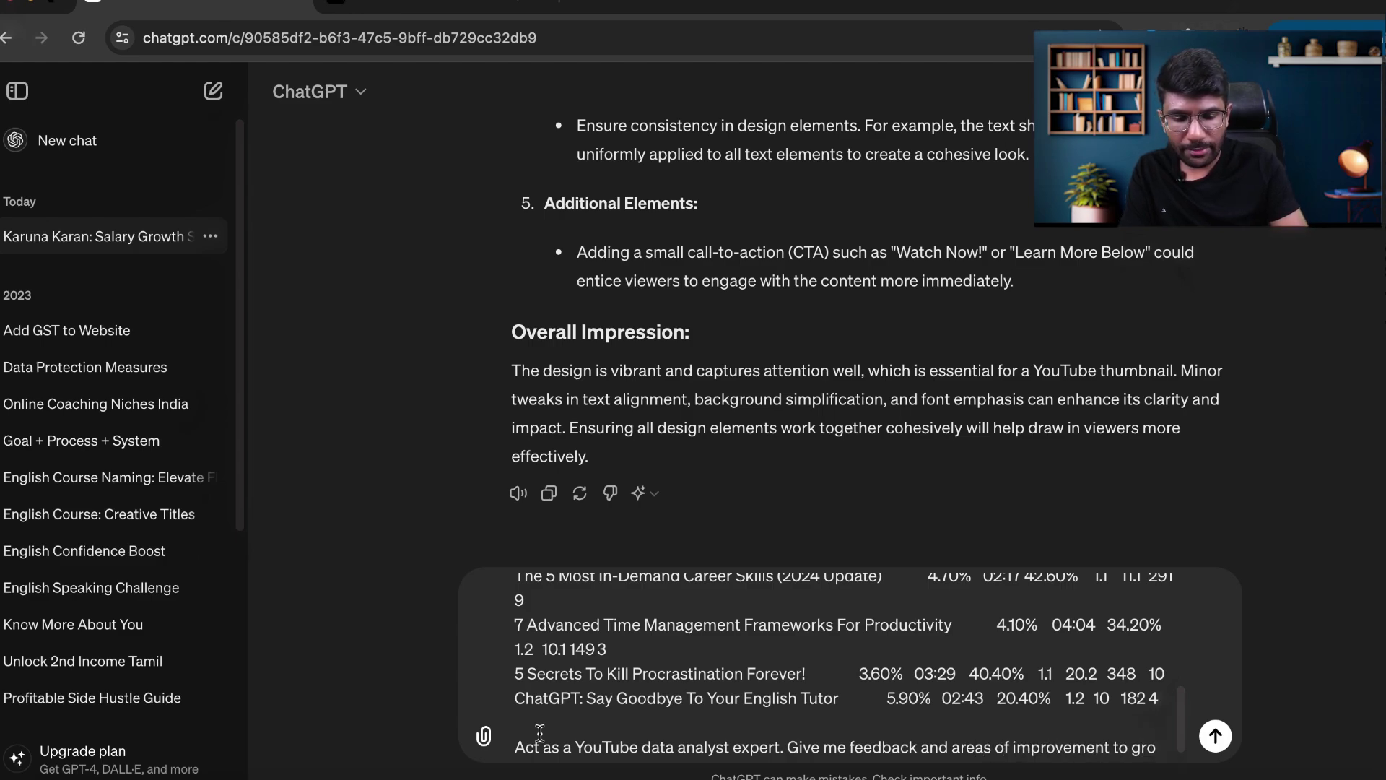
{"action": "type", "text": "w my YouT"}
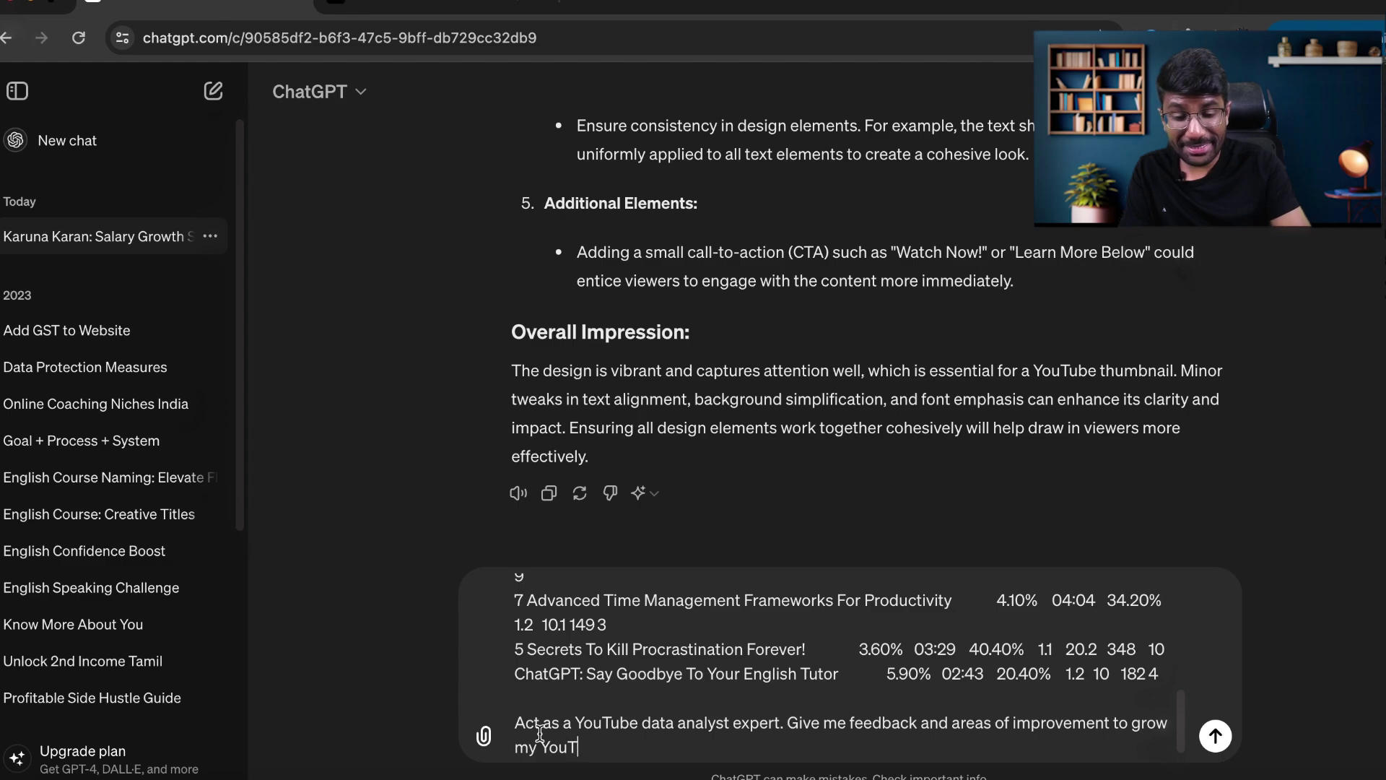
{"action": "type", "text": "ube Channels."}
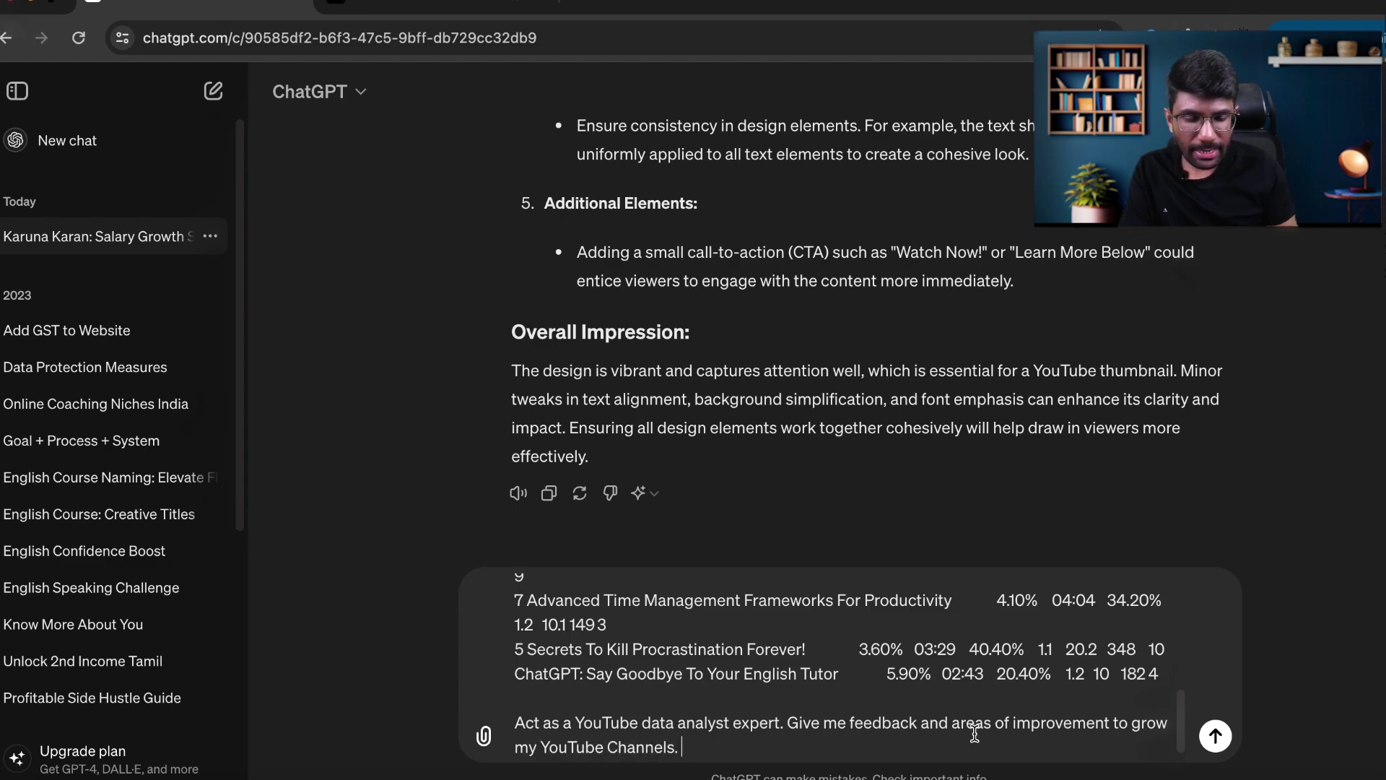
Add 'Analyse the above data and' and 'insights,' to the prompt, then send it.
{"action": "left_click", "coordinate": [790, 724]}
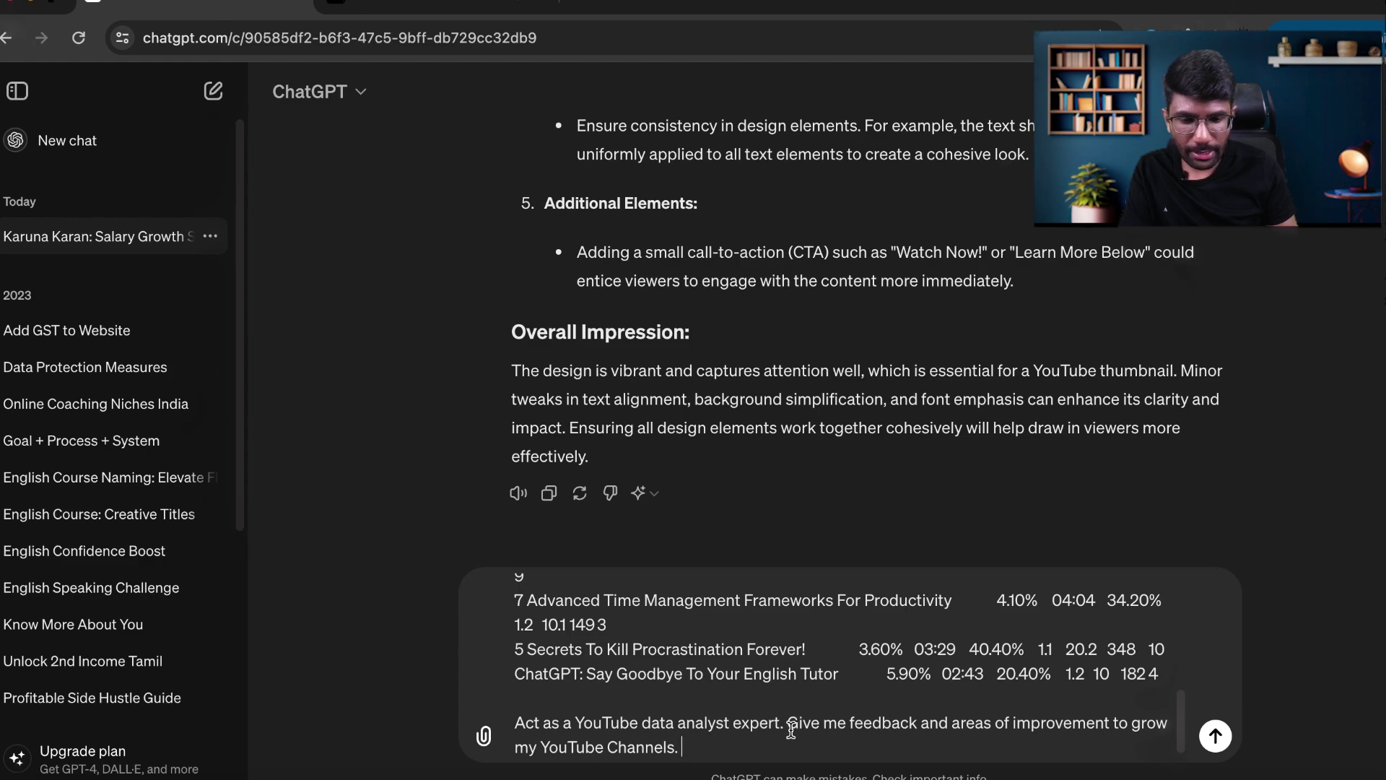
{"action": "type", "text": "Analyse the"}
{"action": "type", "text": " above data and"}
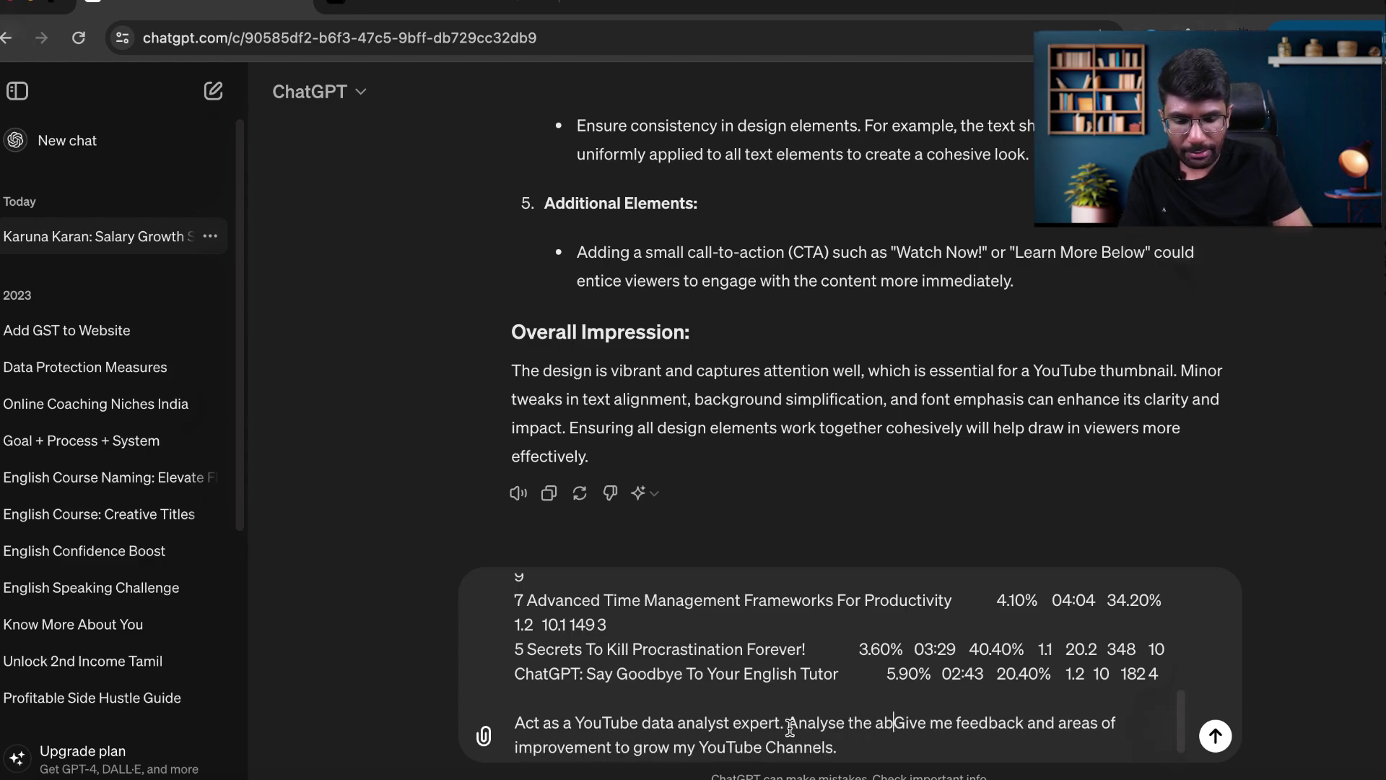
{"action": "left_click", "coordinate": [1052, 723]}
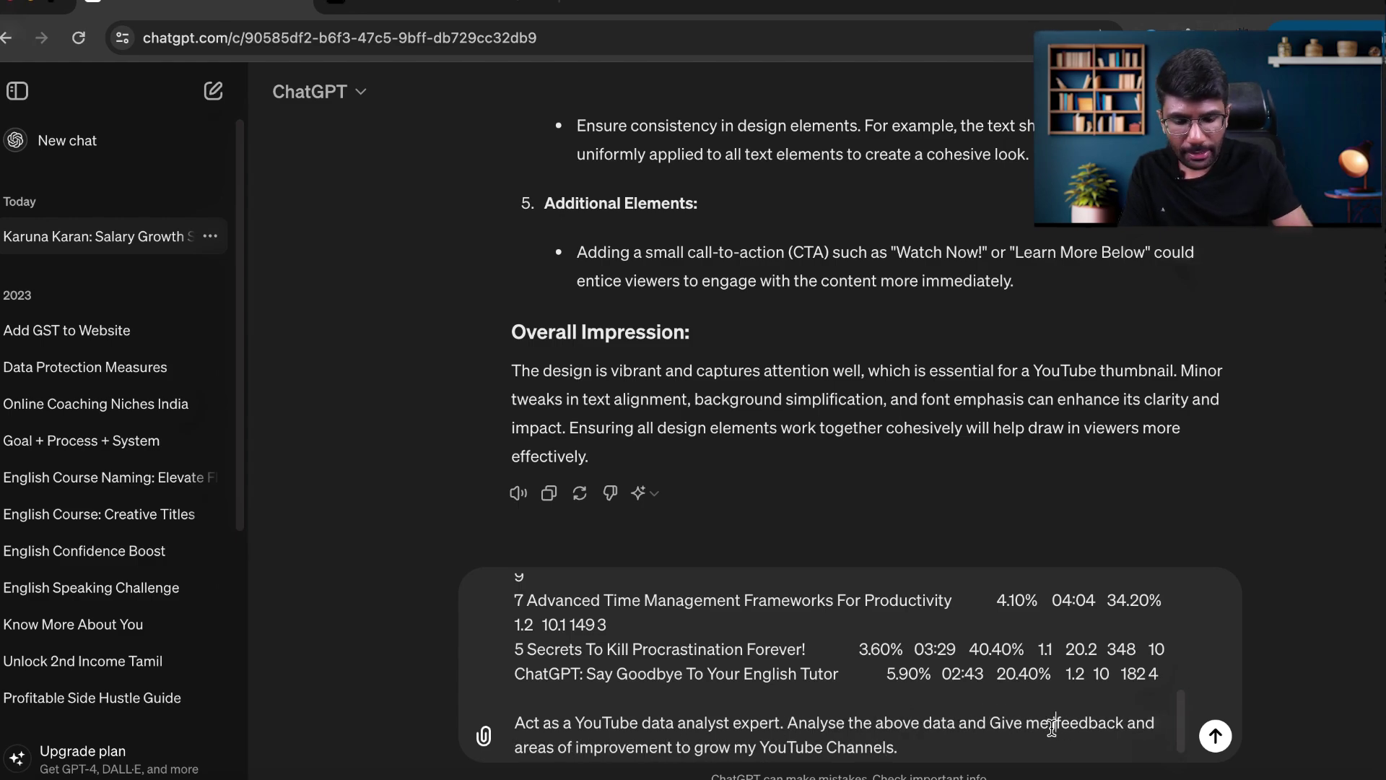
{"action": "type", "text": "isnights,"}
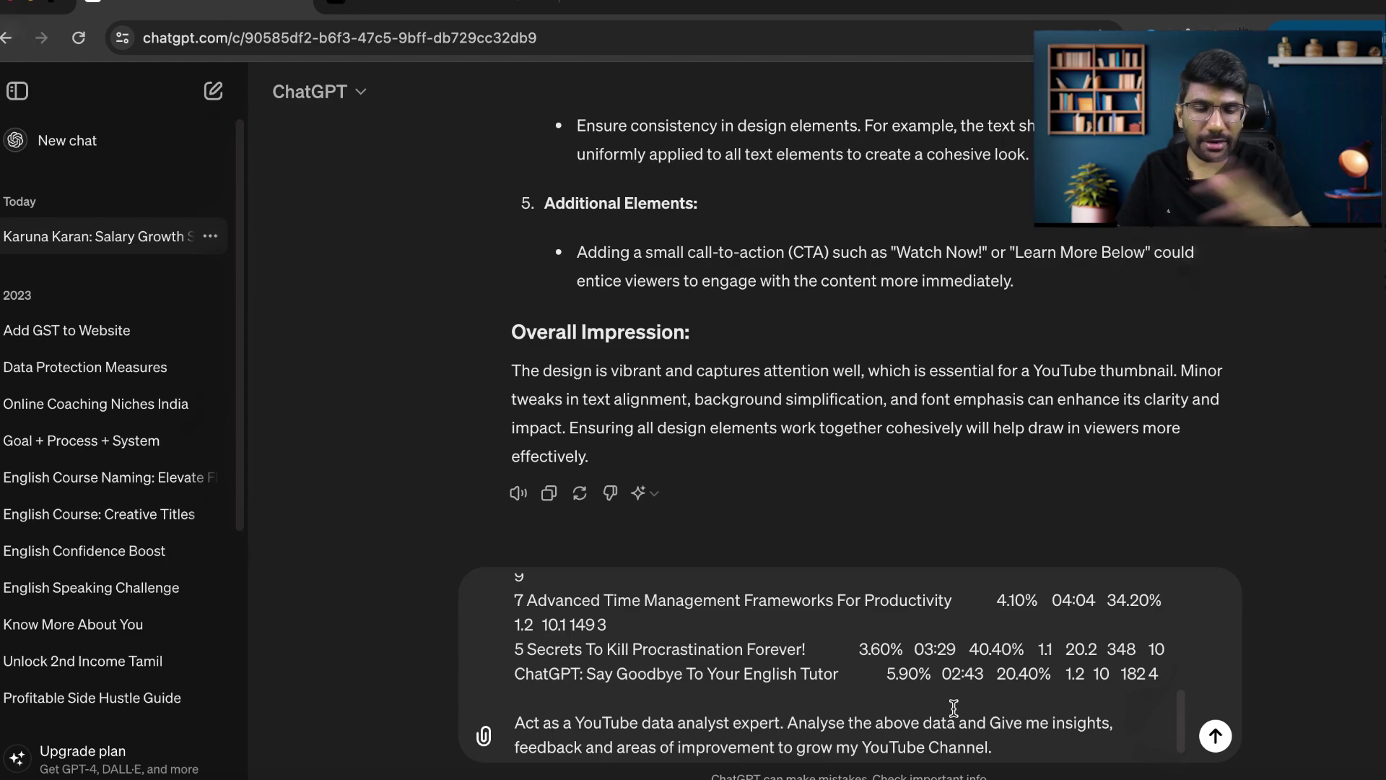
{"action": "left_click", "coordinate": [1037, 748]}
{"action": "key", "text": "Return"}
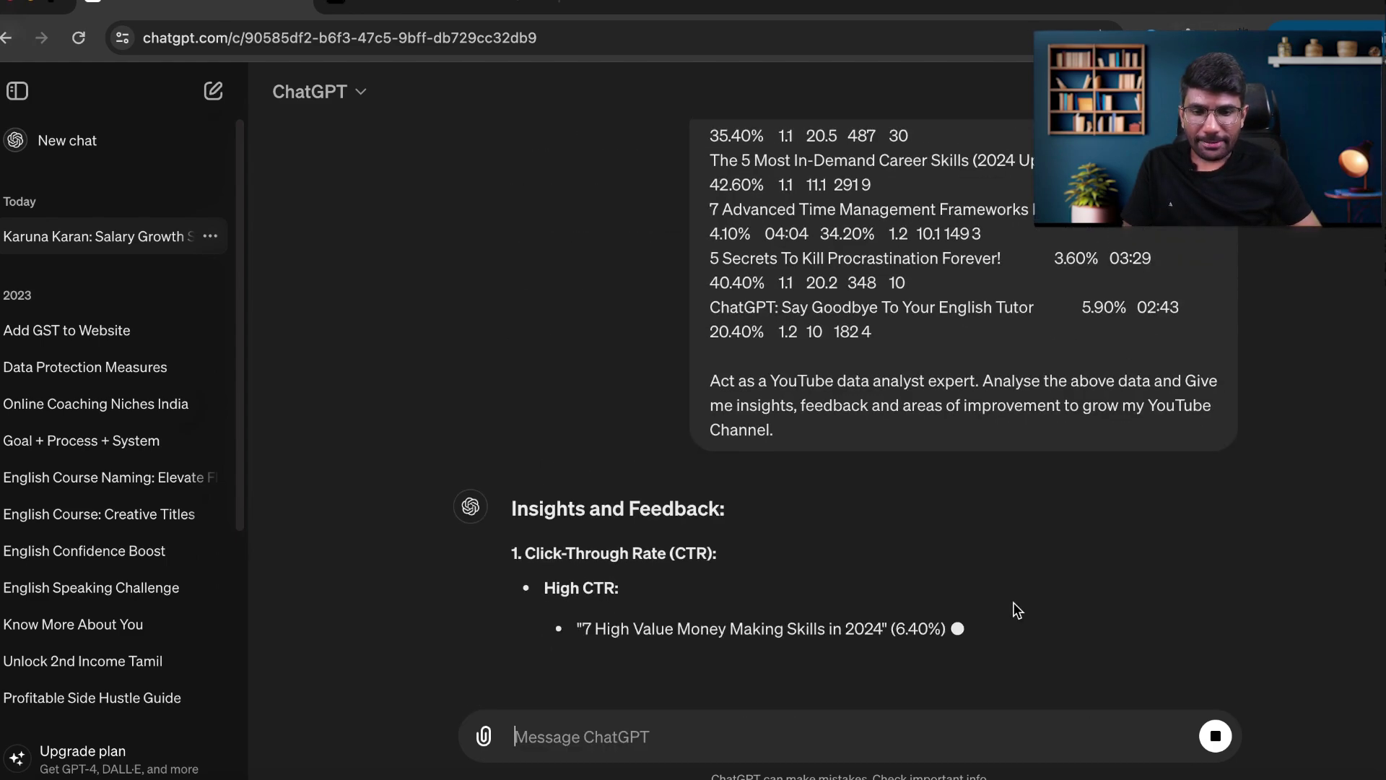
Review the CTR analysis, highlighting the three High CTR and two Low CTR video titles.
{"action": "scroll", "coordinate": [1083, 433], "scroll_direction": "up", "scroll_amount": 1}
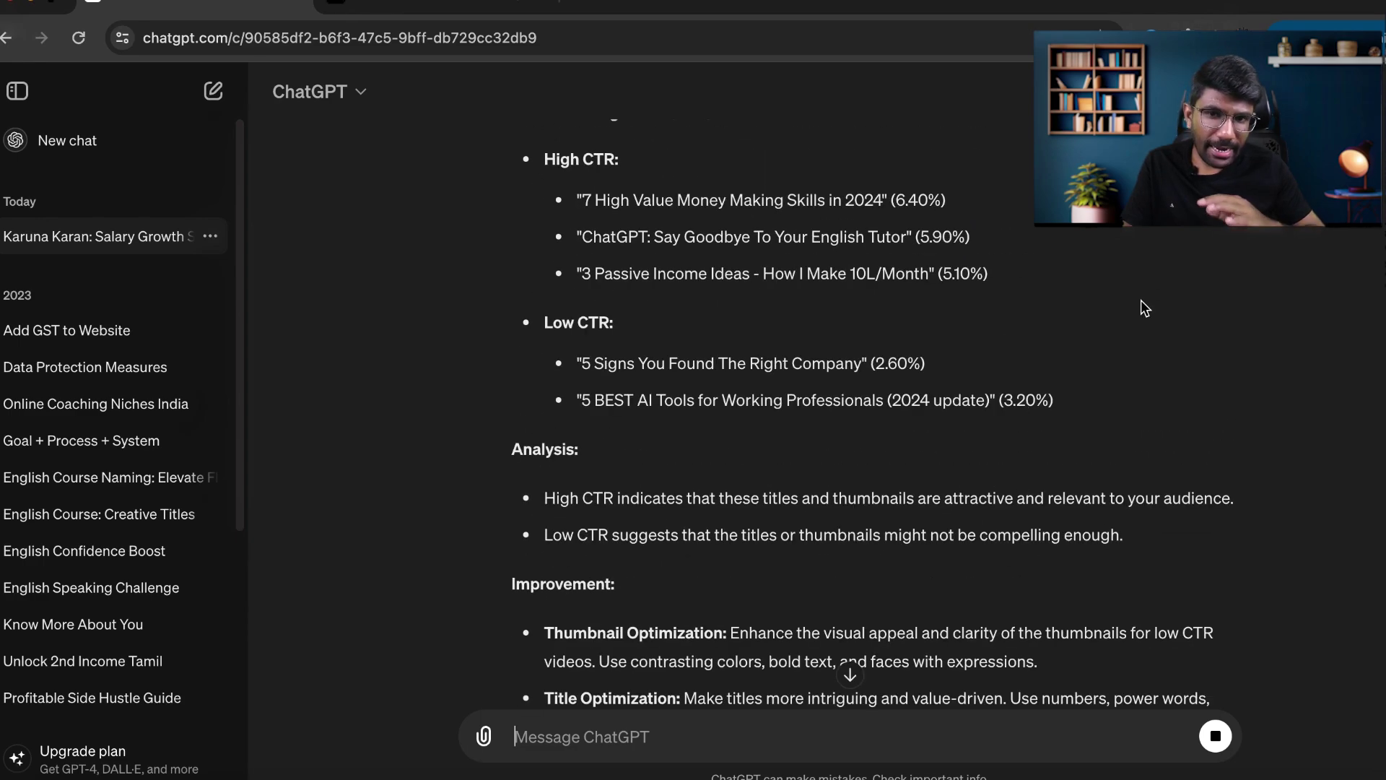
{"action": "scroll", "coordinate": [1141, 301], "scroll_direction": "up", "scroll_amount": 4}
{"action": "scroll", "coordinate": [764, 258], "scroll_direction": "down", "scroll_amount": 2}
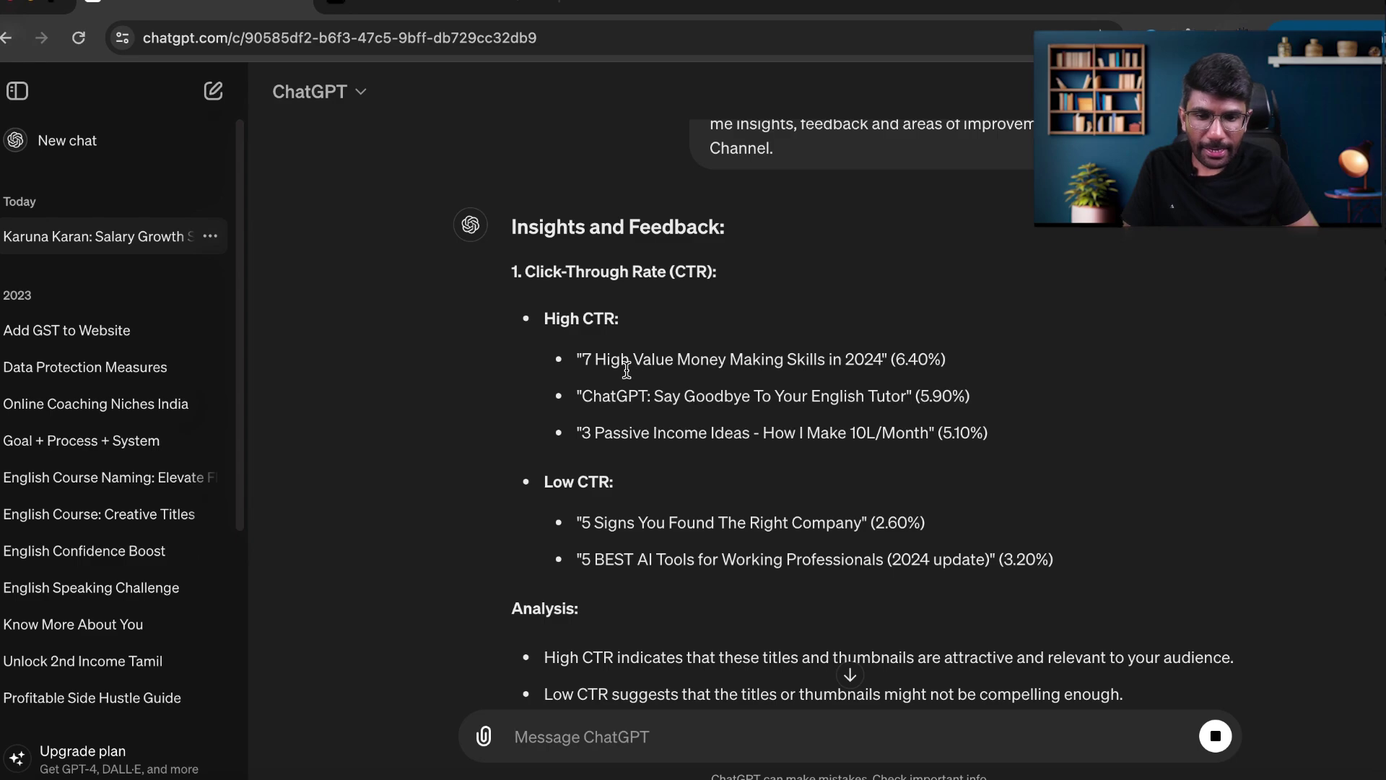
{"action": "left_click_drag", "start_coordinate": [579, 357], "coordinate": [978, 431]}
{"action": "left_click", "coordinate": [1021, 435]}
{"action": "scroll", "coordinate": [1021, 434], "scroll_direction": "down", "scroll_amount": 2}
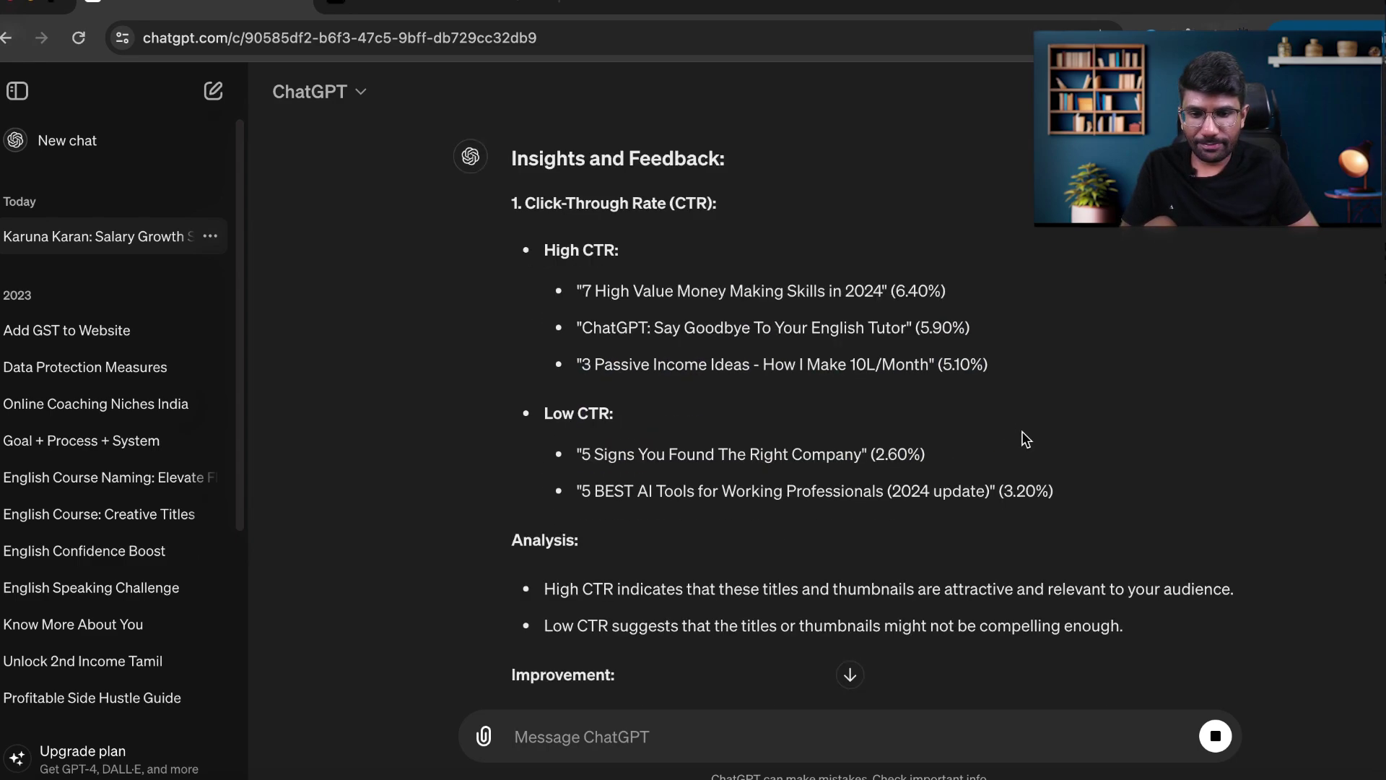
{"action": "left_click_drag", "start_coordinate": [578, 367], "coordinate": [1069, 399]}
{"action": "left_click", "coordinate": [1141, 405]}
Read on past the thumbnail optimization advice down to the Summary of Recommendations.
{"action": "scroll", "coordinate": [1141, 405], "scroll_direction": "down", "scroll_amount": 3}
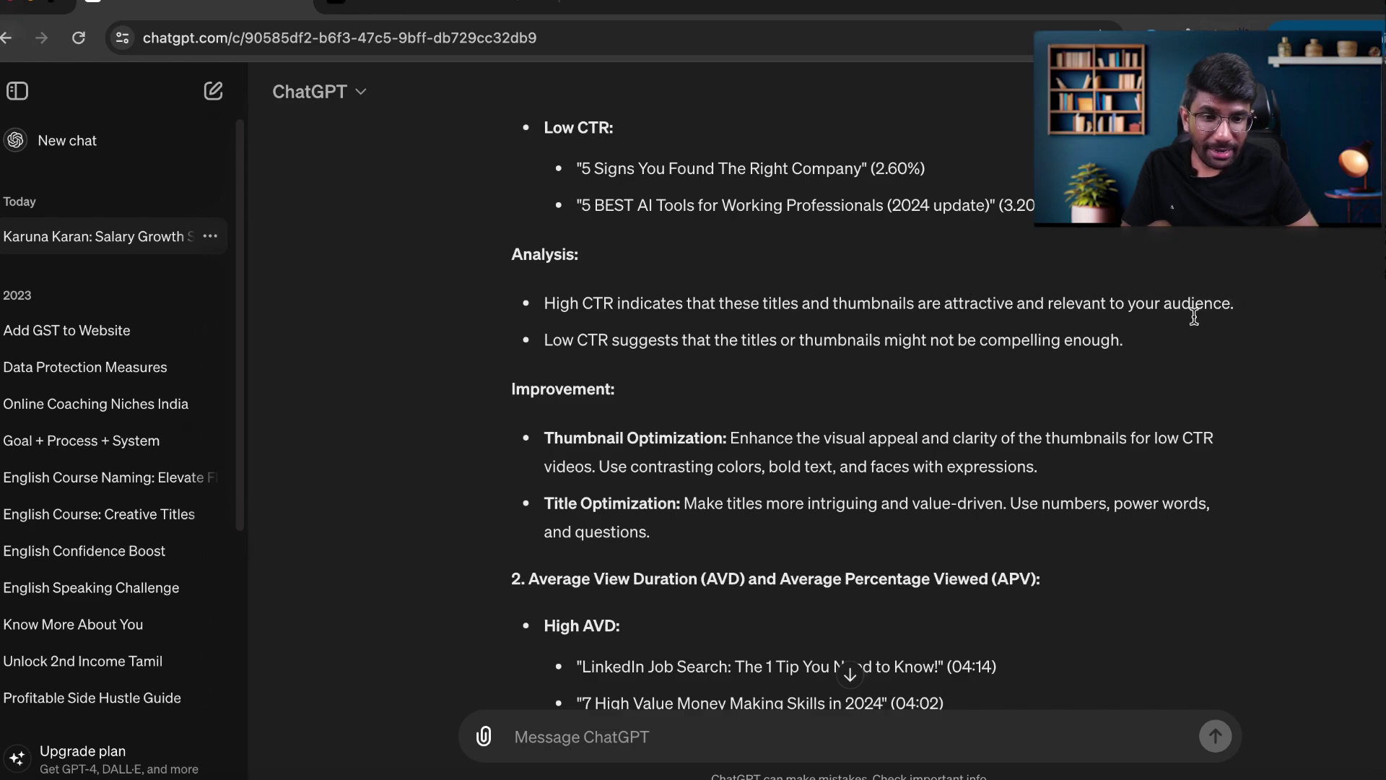
{"action": "scroll", "coordinate": [966, 283], "scroll_direction": "up", "scroll_amount": 1}
{"action": "scroll", "coordinate": [965, 288], "scroll_direction": "up", "scroll_amount": 3}
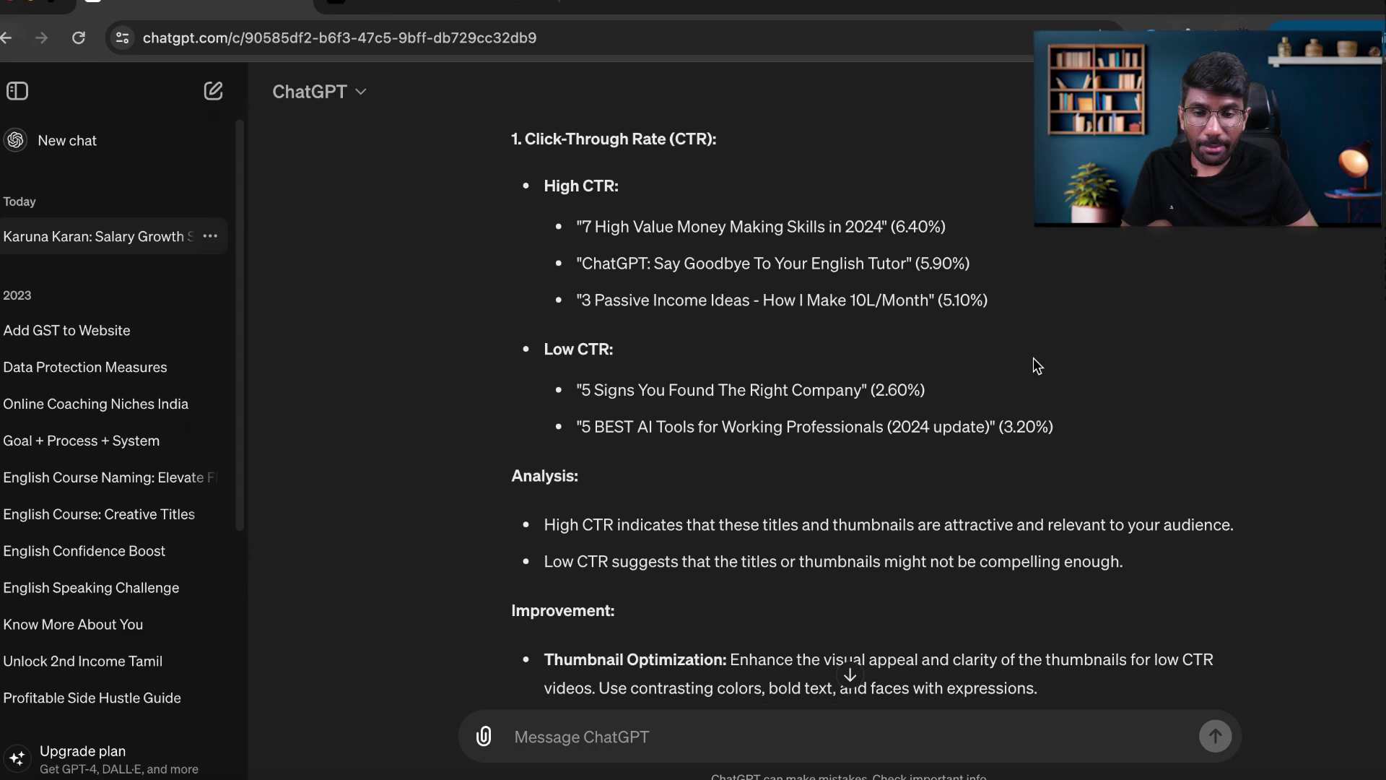
{"action": "scroll", "coordinate": [1033, 359], "scroll_direction": "down", "scroll_amount": 3}
{"action": "scroll", "coordinate": [1033, 357], "scroll_direction": "down", "scroll_amount": 2}
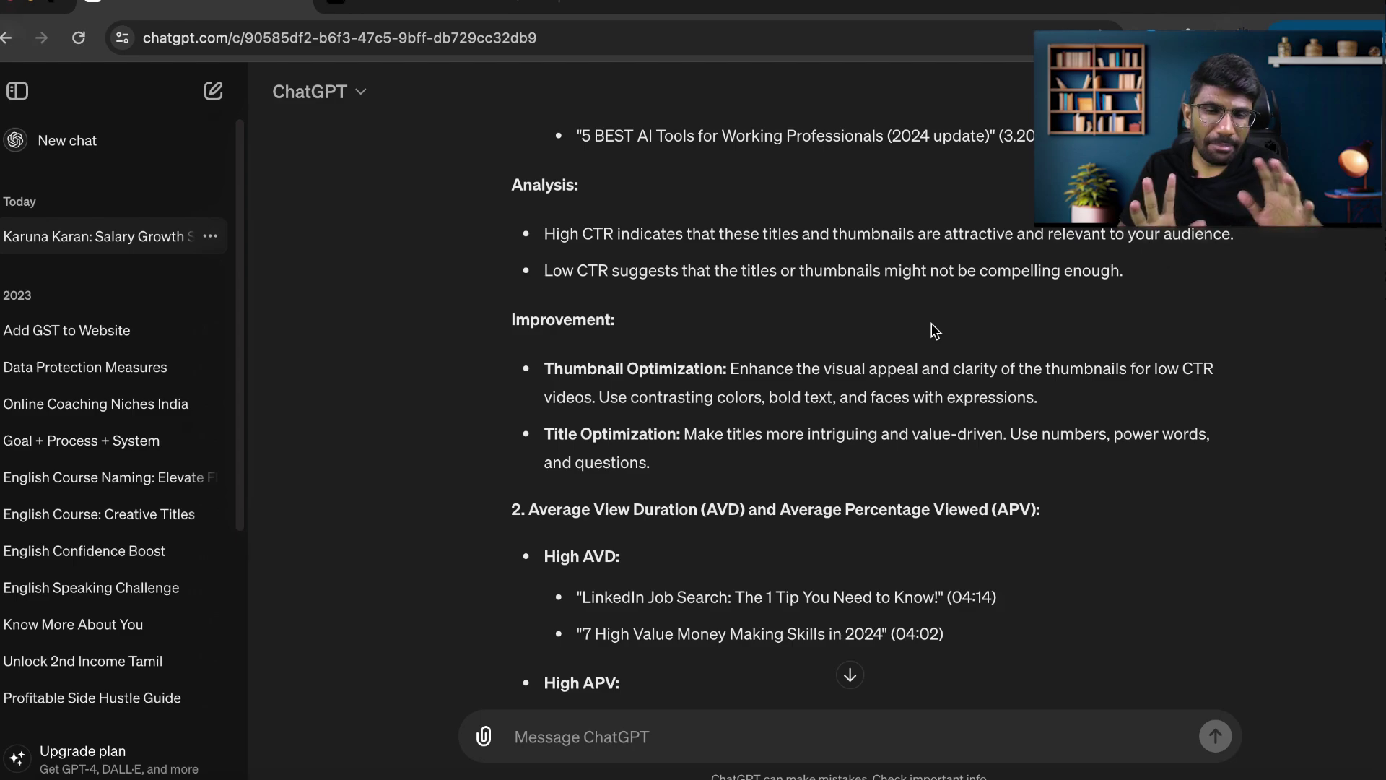
{"action": "scroll", "coordinate": [935, 331], "scroll_direction": "up", "scroll_amount": 3}
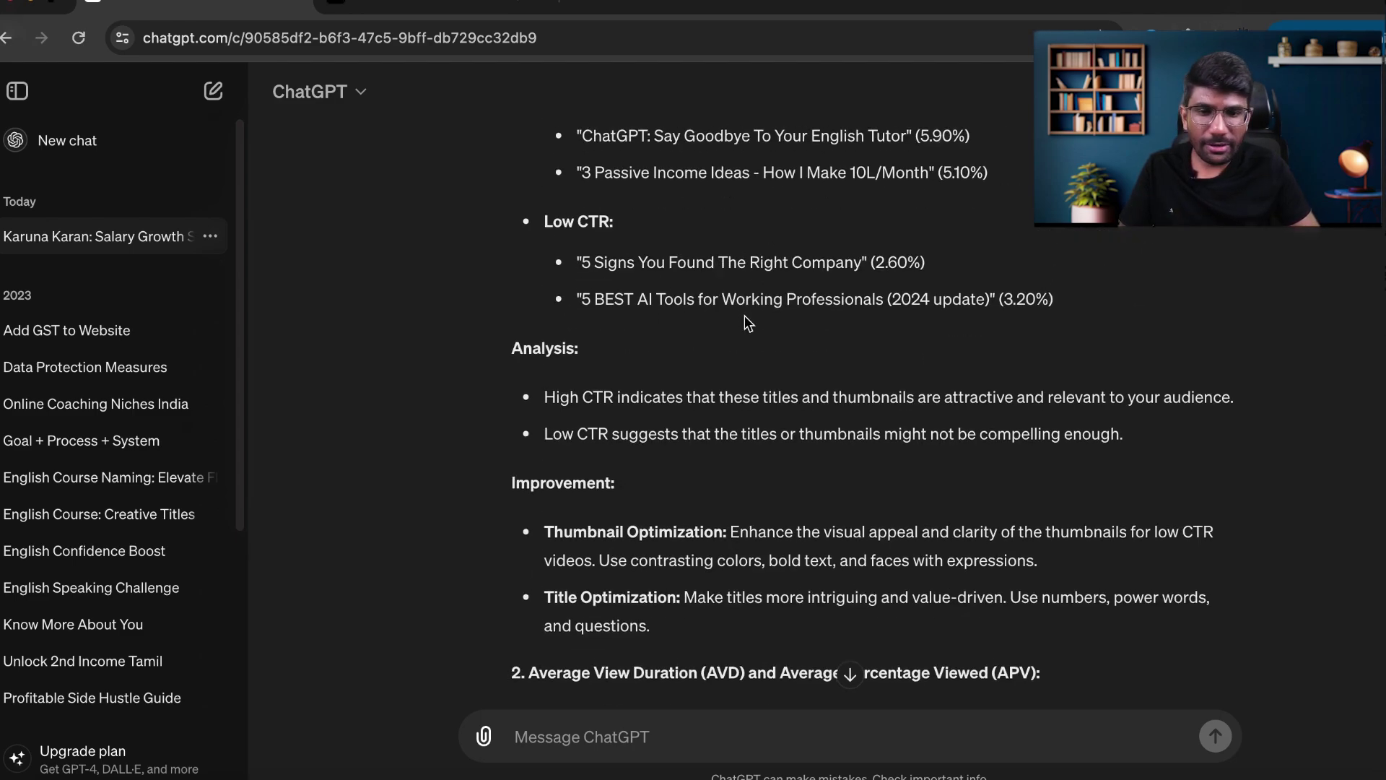
{"action": "scroll", "coordinate": [746, 318], "scroll_direction": "down", "scroll_amount": 5}
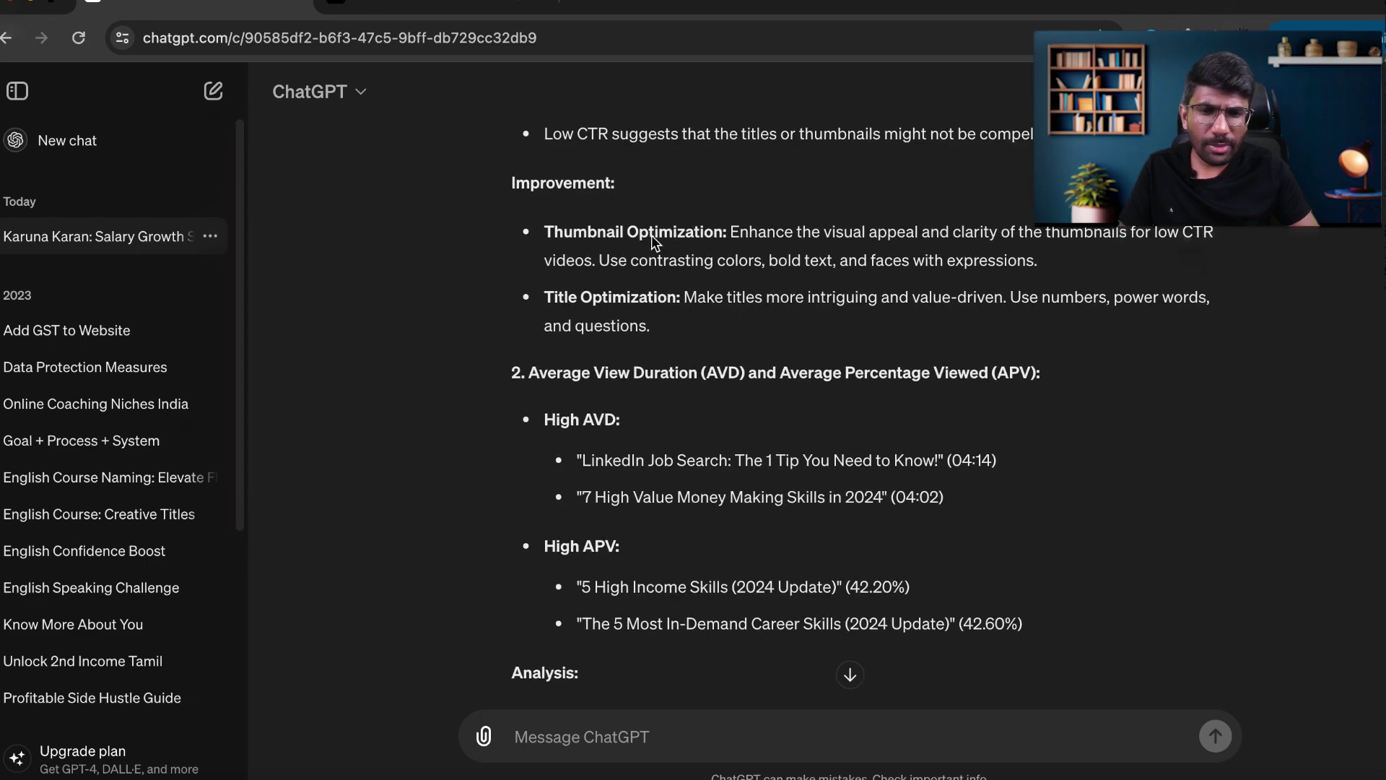
{"action": "left_click_drag", "start_coordinate": [567, 258], "coordinate": [783, 239]}
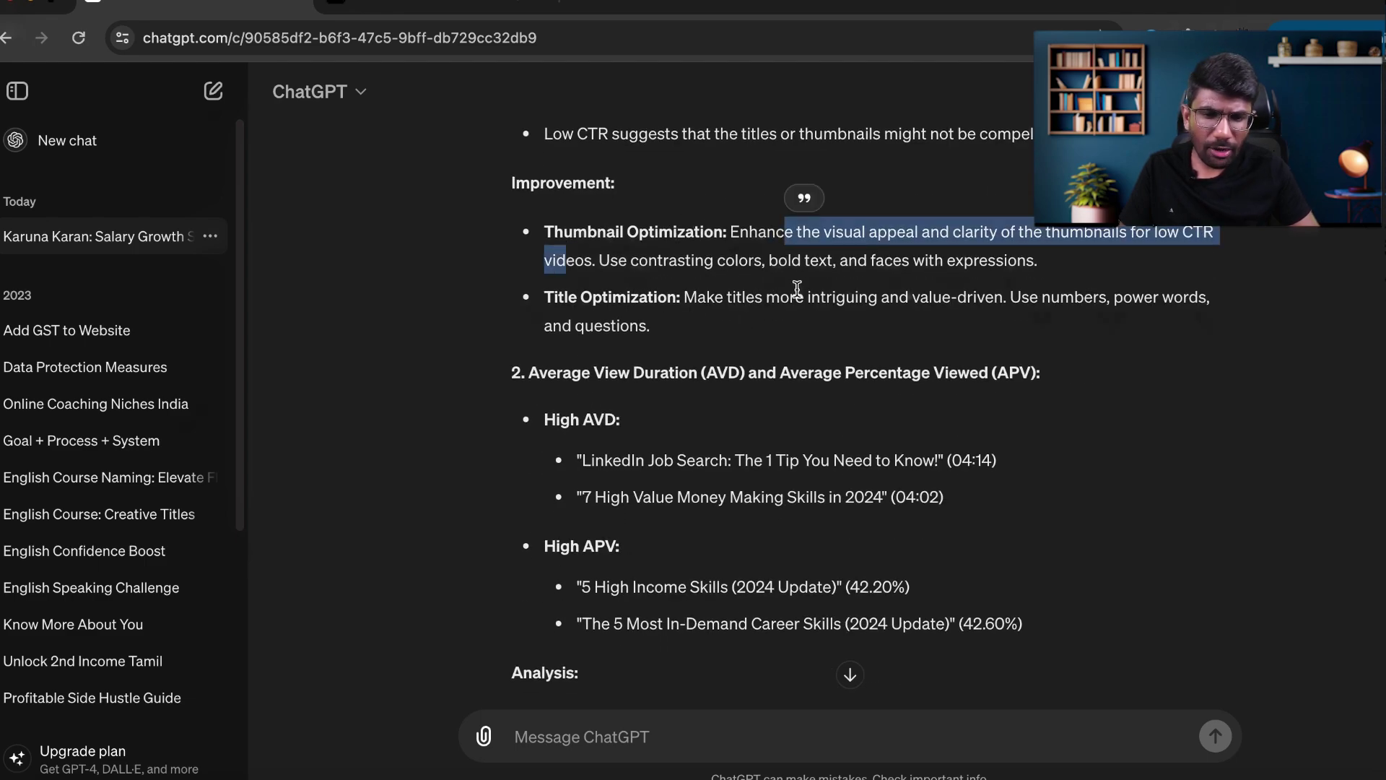
{"action": "scroll", "coordinate": [797, 289], "scroll_direction": "down", "scroll_amount": 2}
{"action": "scroll", "coordinate": [920, 285], "scroll_direction": "down", "scroll_amount": 6}
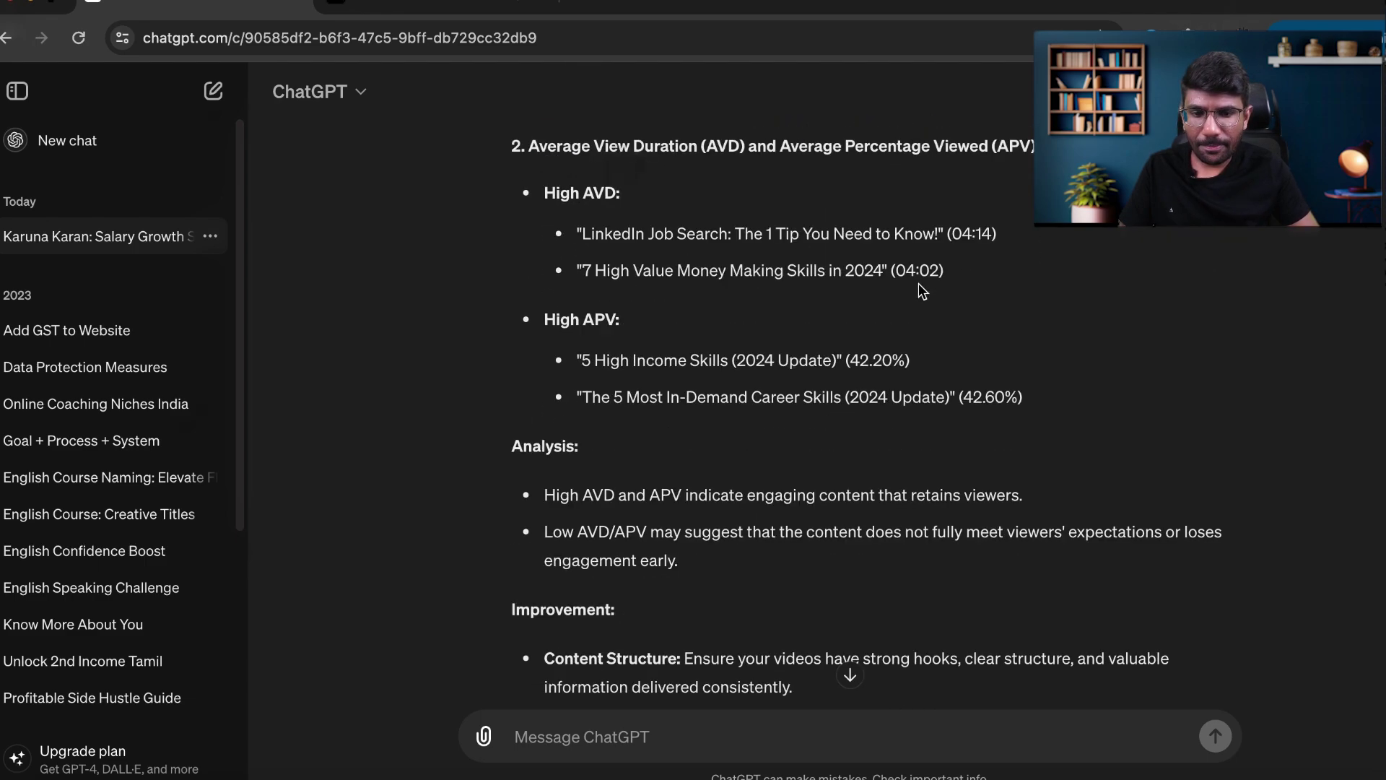
{"action": "scroll", "coordinate": [920, 439], "scroll_direction": "down", "scroll_amount": 10}
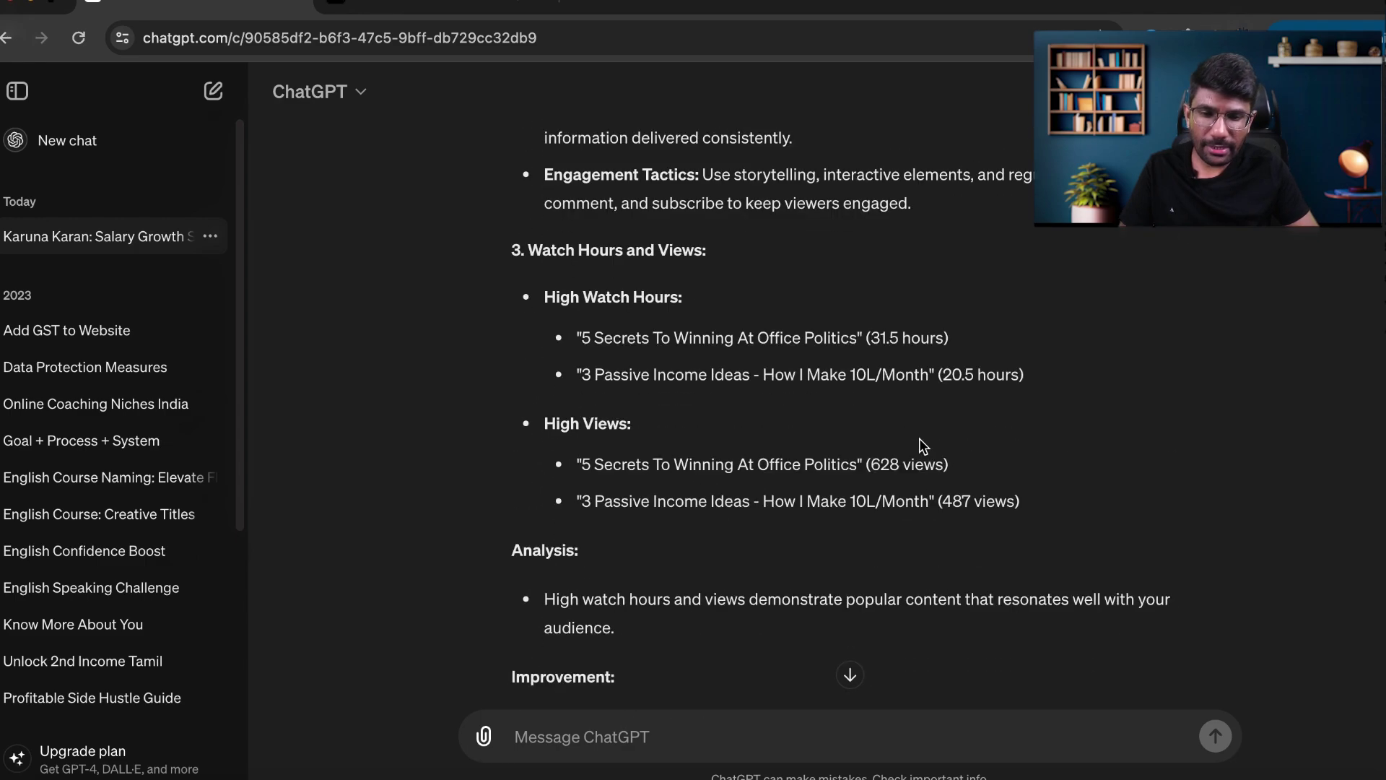
{"action": "scroll", "coordinate": [920, 439], "scroll_direction": "down", "scroll_amount": 9}
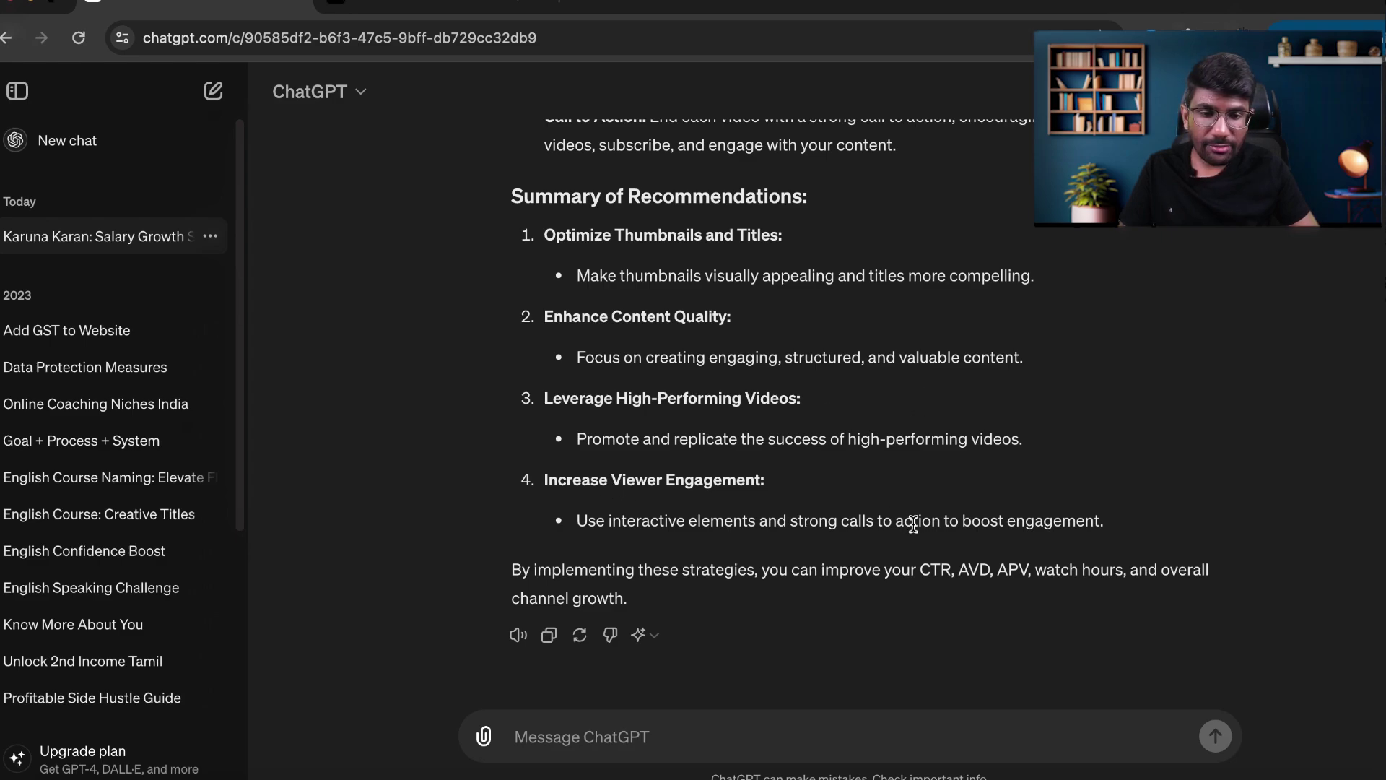
Send 'Give me some future video topics based on the above analysis'.
{"action": "left_click", "coordinate": [540, 741]}
{"action": "type", "text": "Gi"}
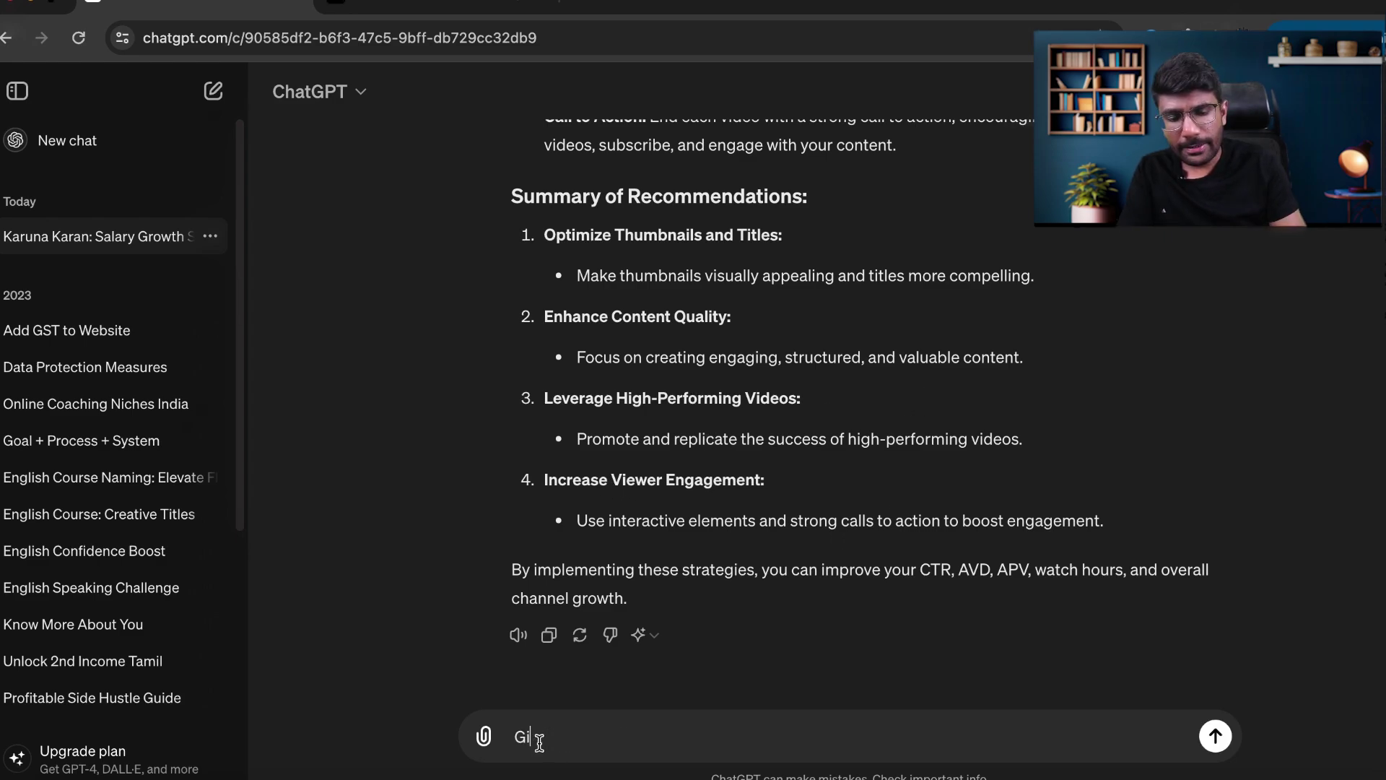
{"action": "type", "text": "ve me so"}
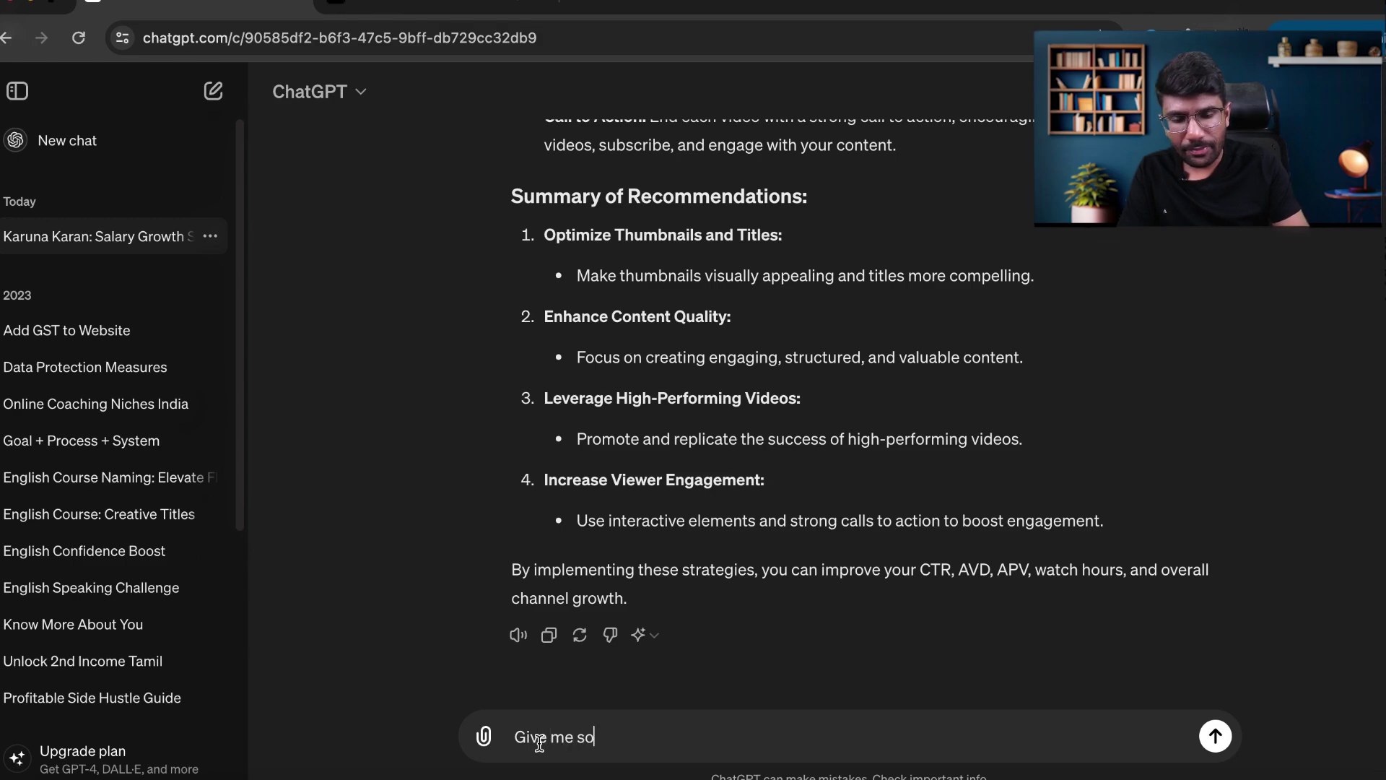
{"action": "type", "text": "me topic"}
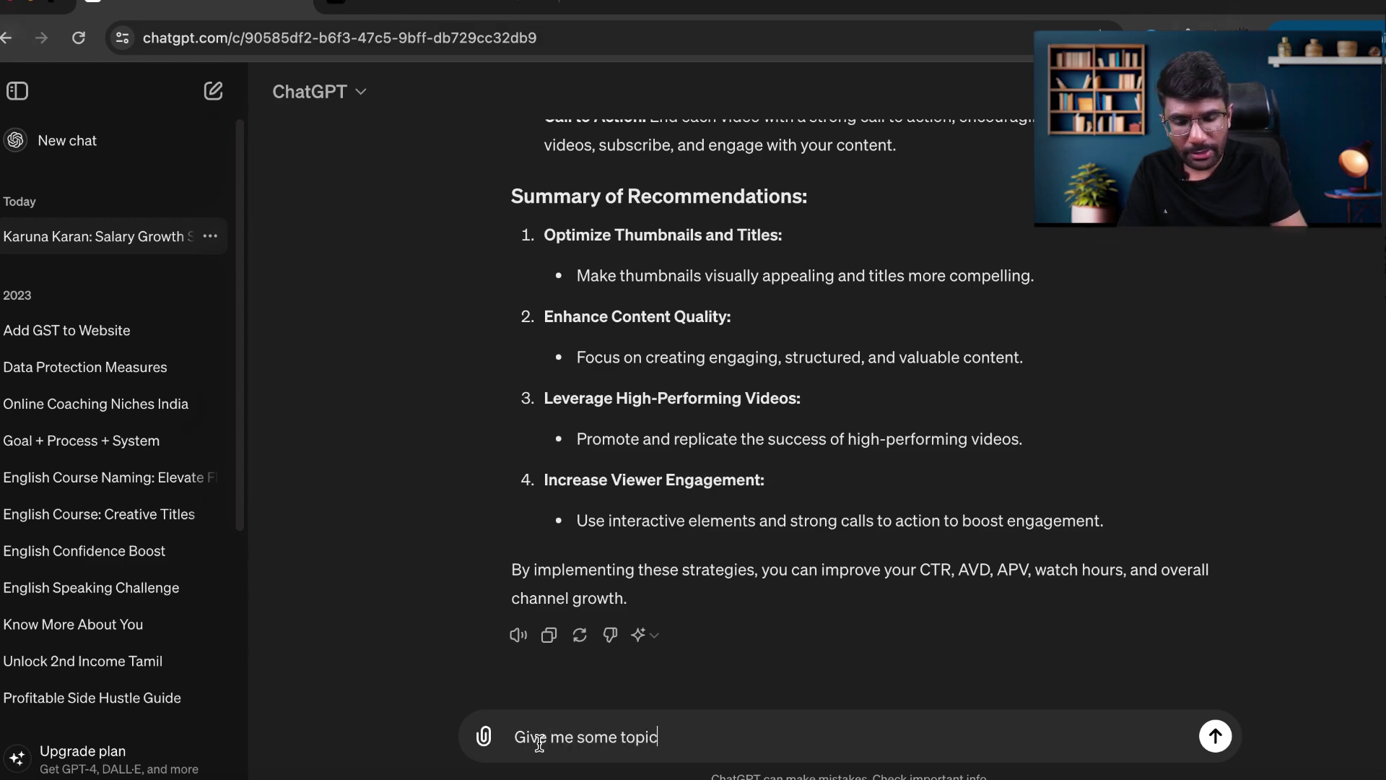
{"action": "type", "text": "s based on t"}
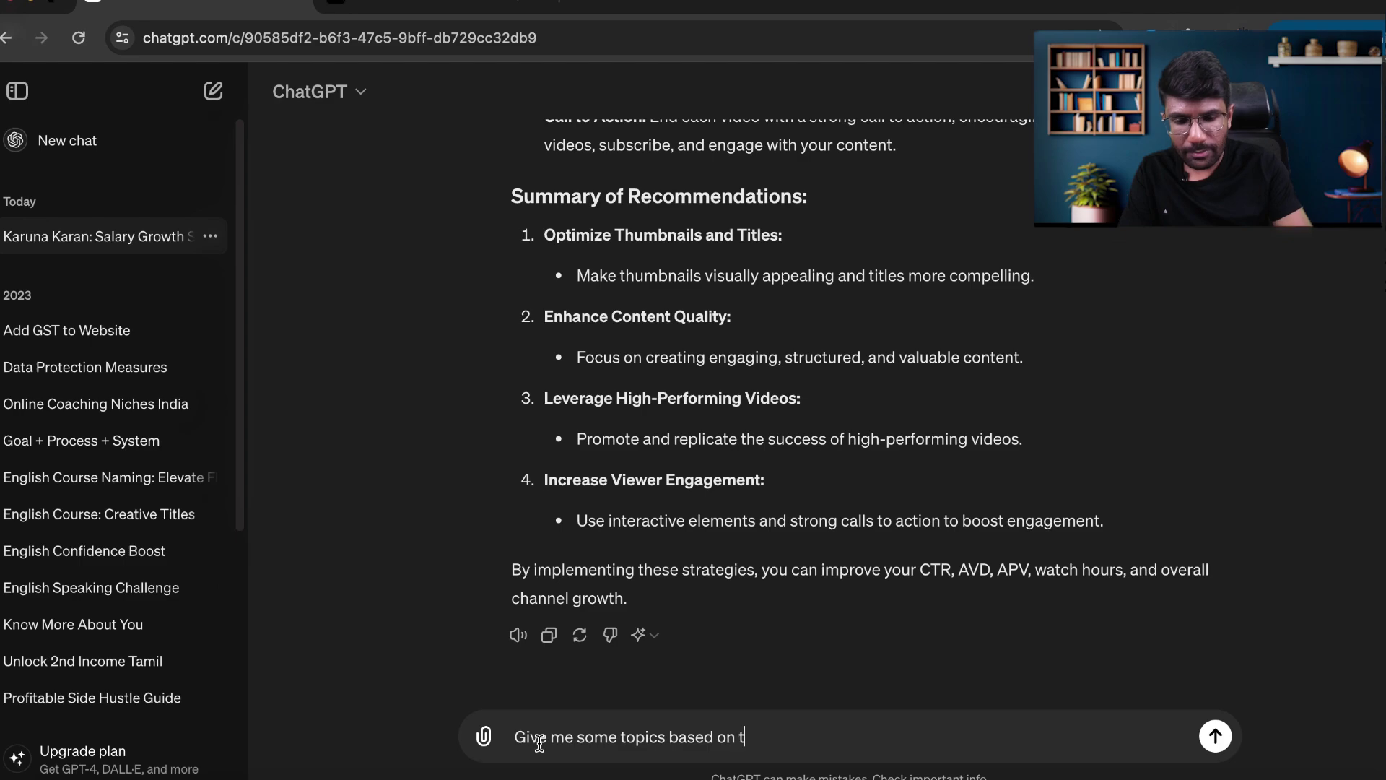
{"action": "type", "text": "he above a"}
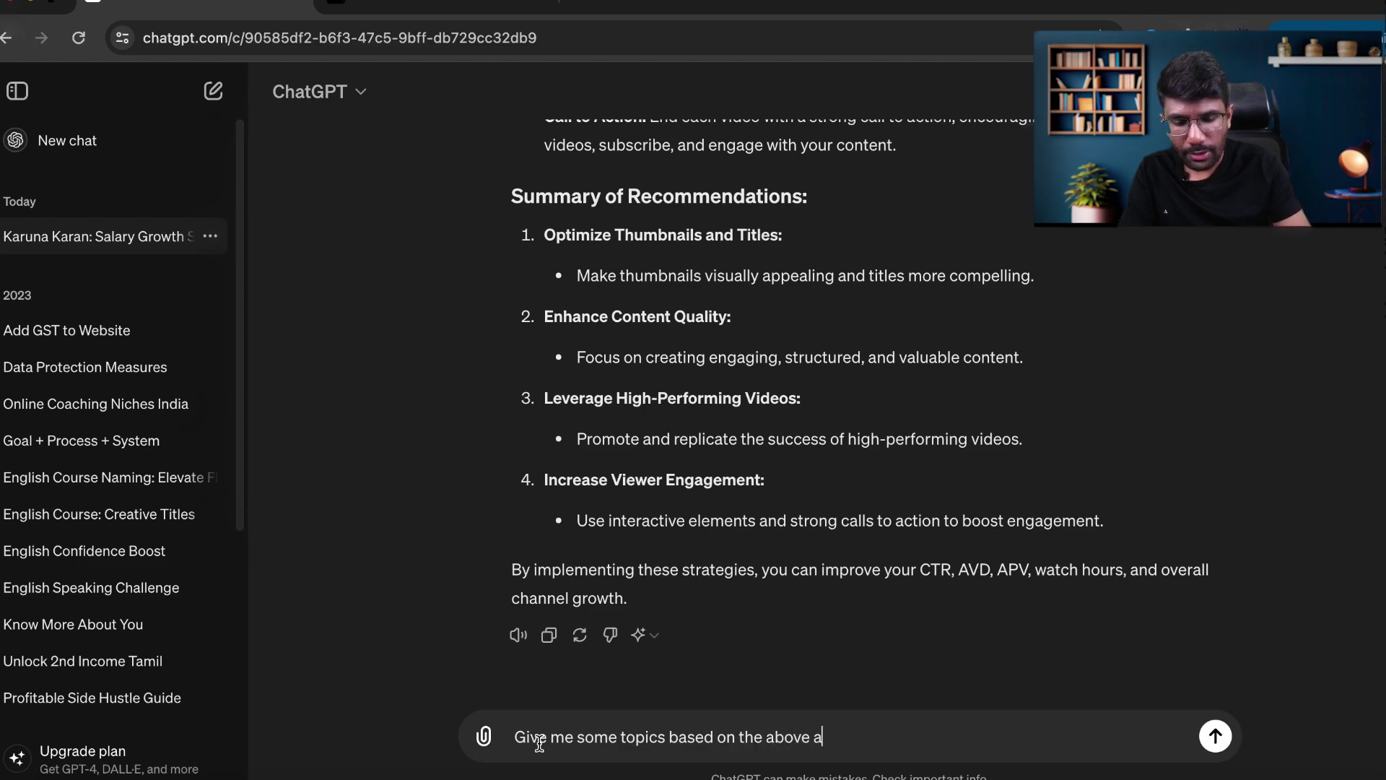
{"action": "type", "text": "nalysis"}
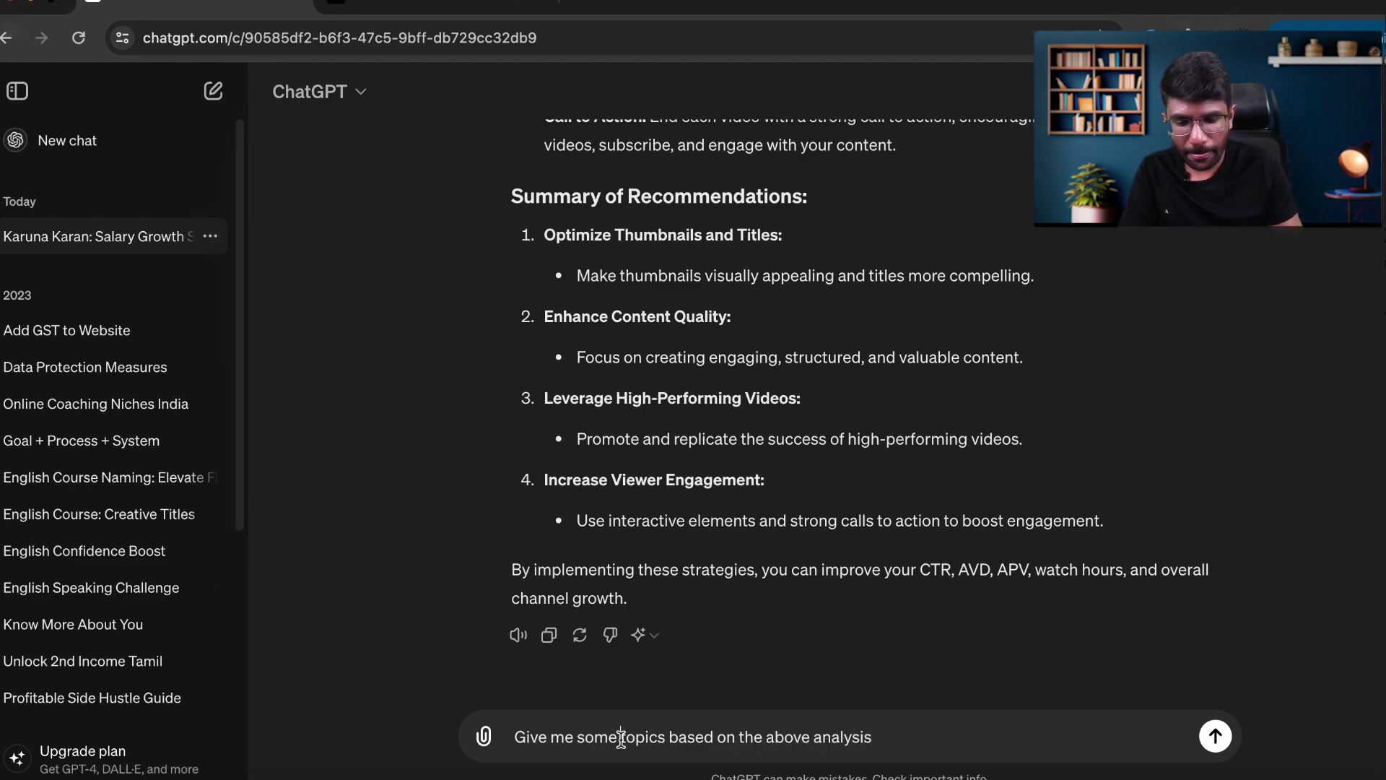
{"action": "left_click", "coordinate": [621, 736]}
{"action": "type", "text": "future "}
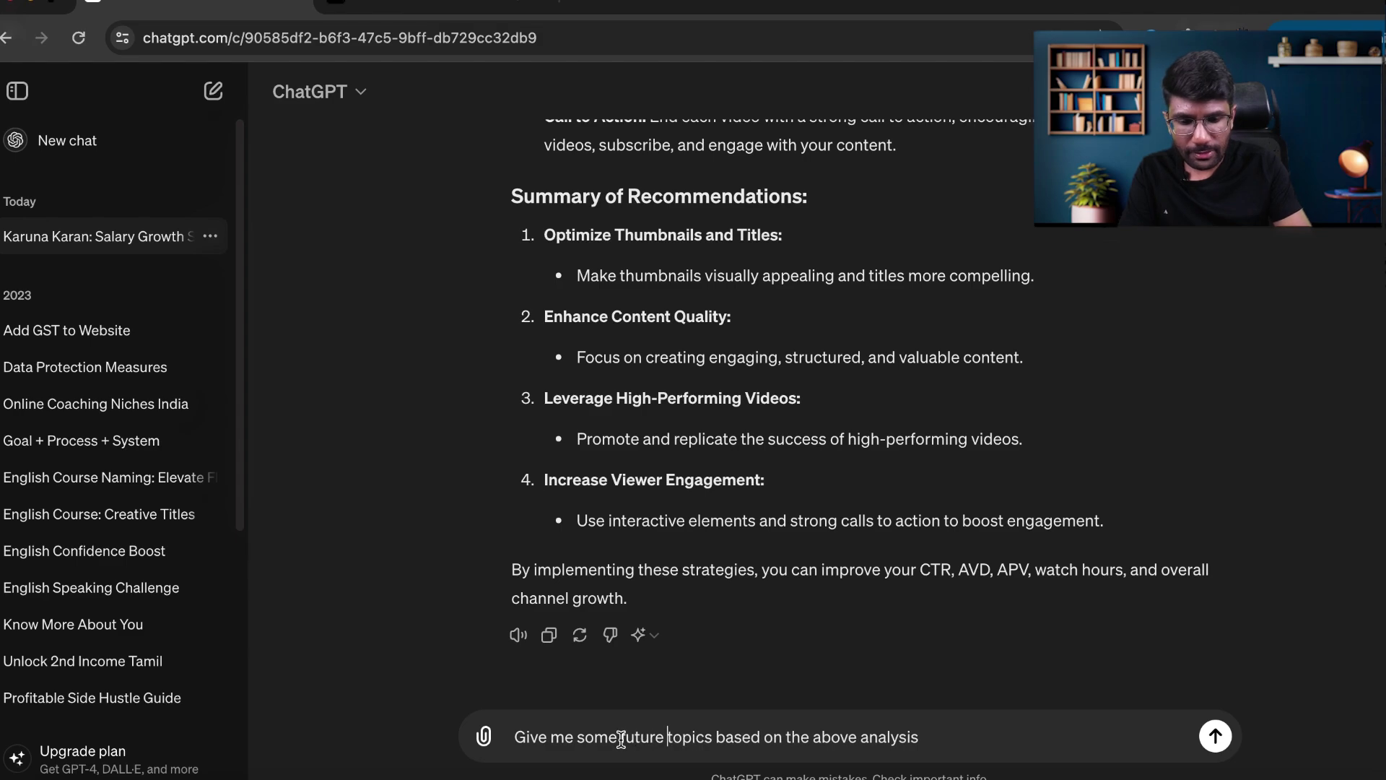
{"action": "type", "text": "video"}
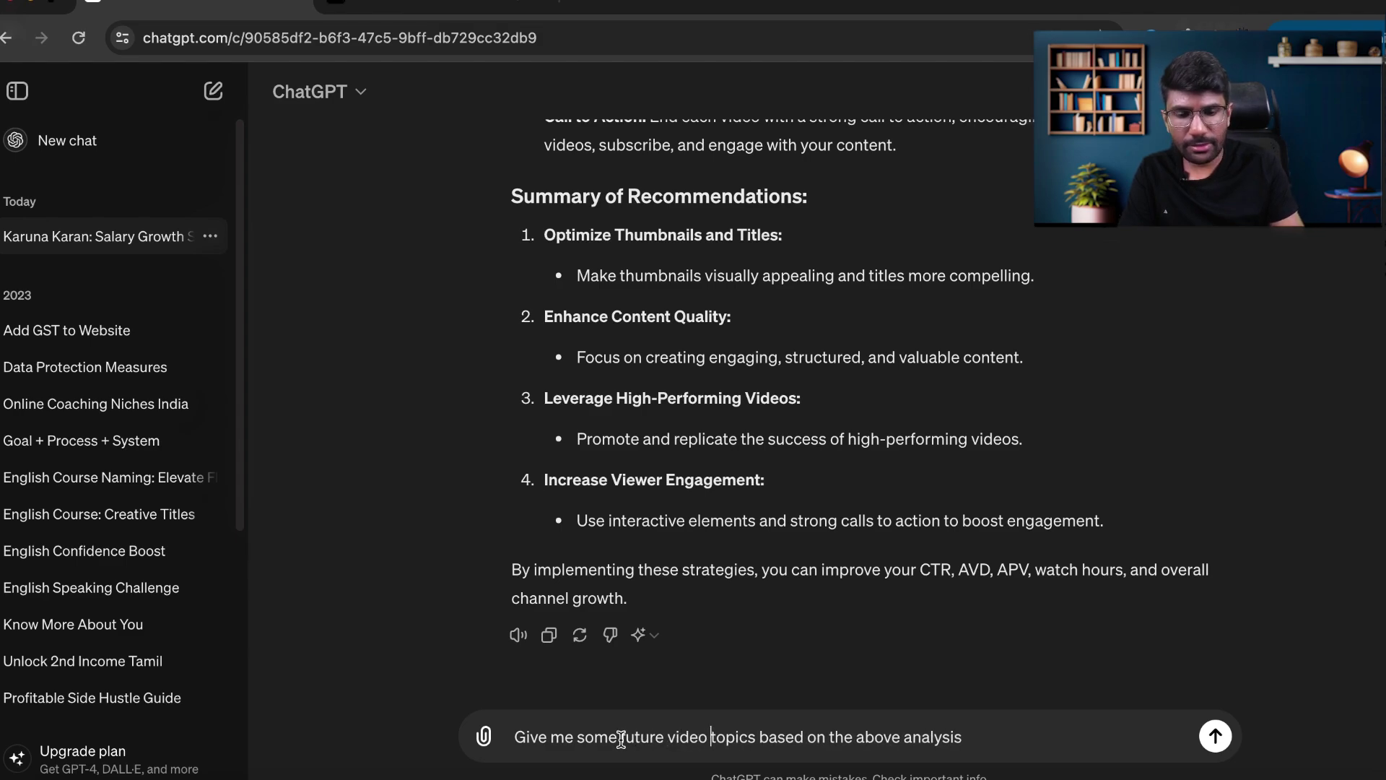
{"action": "key", "text": "Return"}
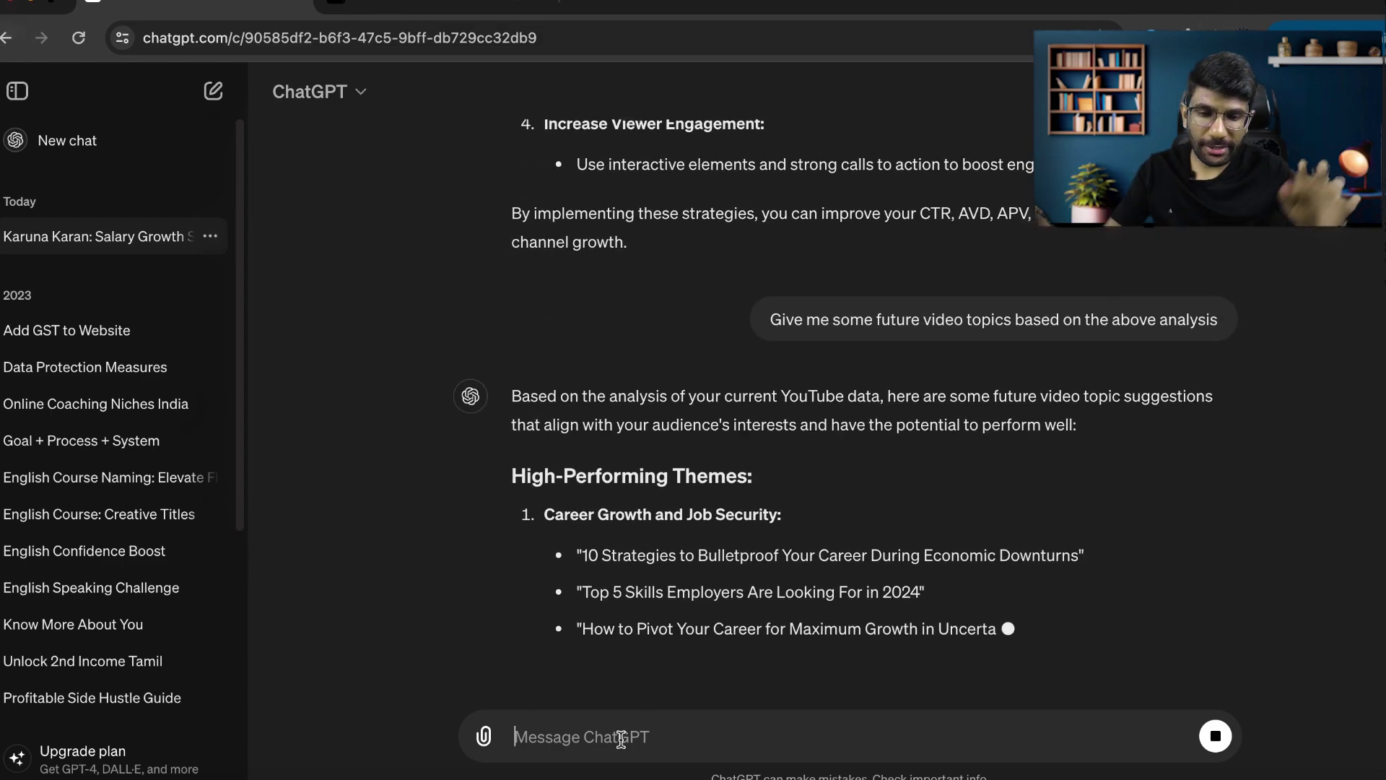
Read the topic ideas, selecting the career and money-making ones, down to the closing Summary.
{"action": "scroll", "coordinate": [968, 323], "scroll_direction": "up", "scroll_amount": 5}
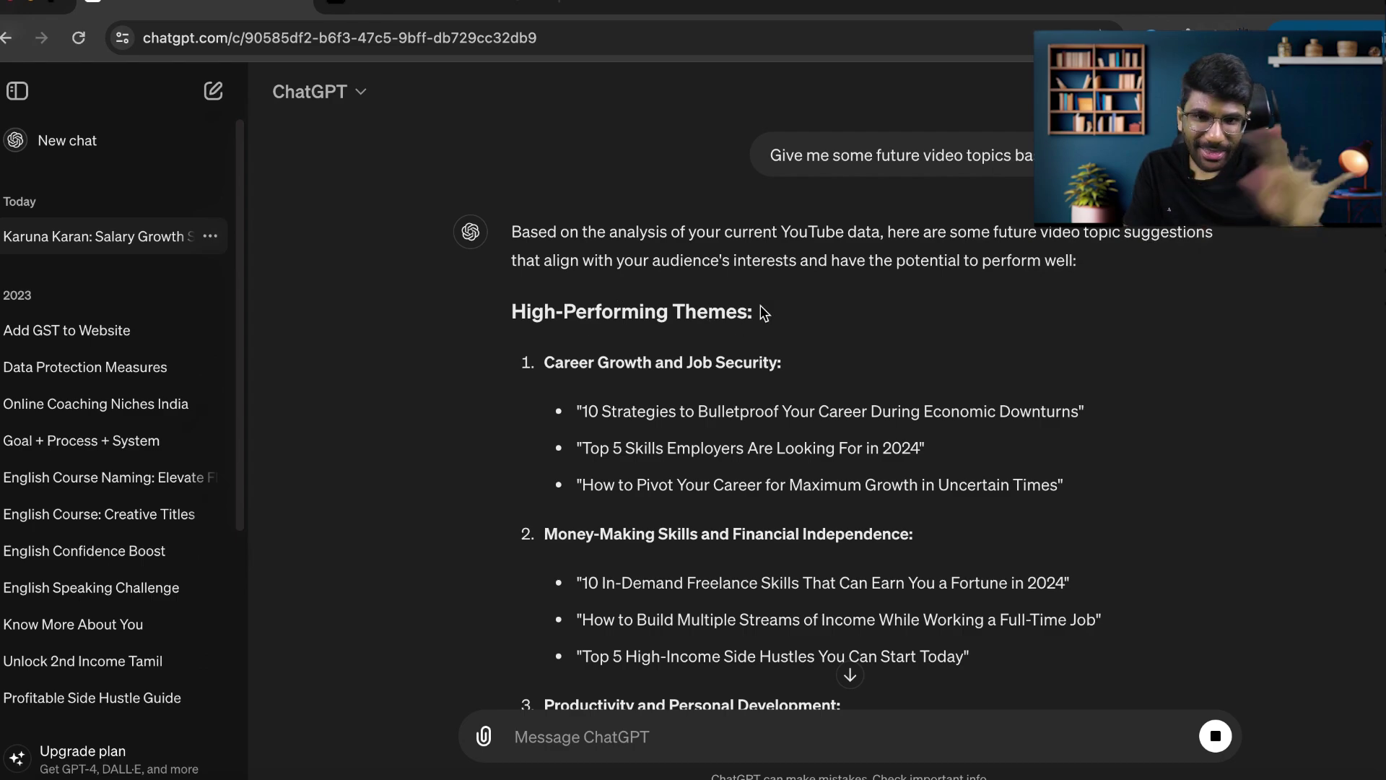
{"action": "scroll", "coordinate": [760, 305], "scroll_direction": "down", "scroll_amount": 2}
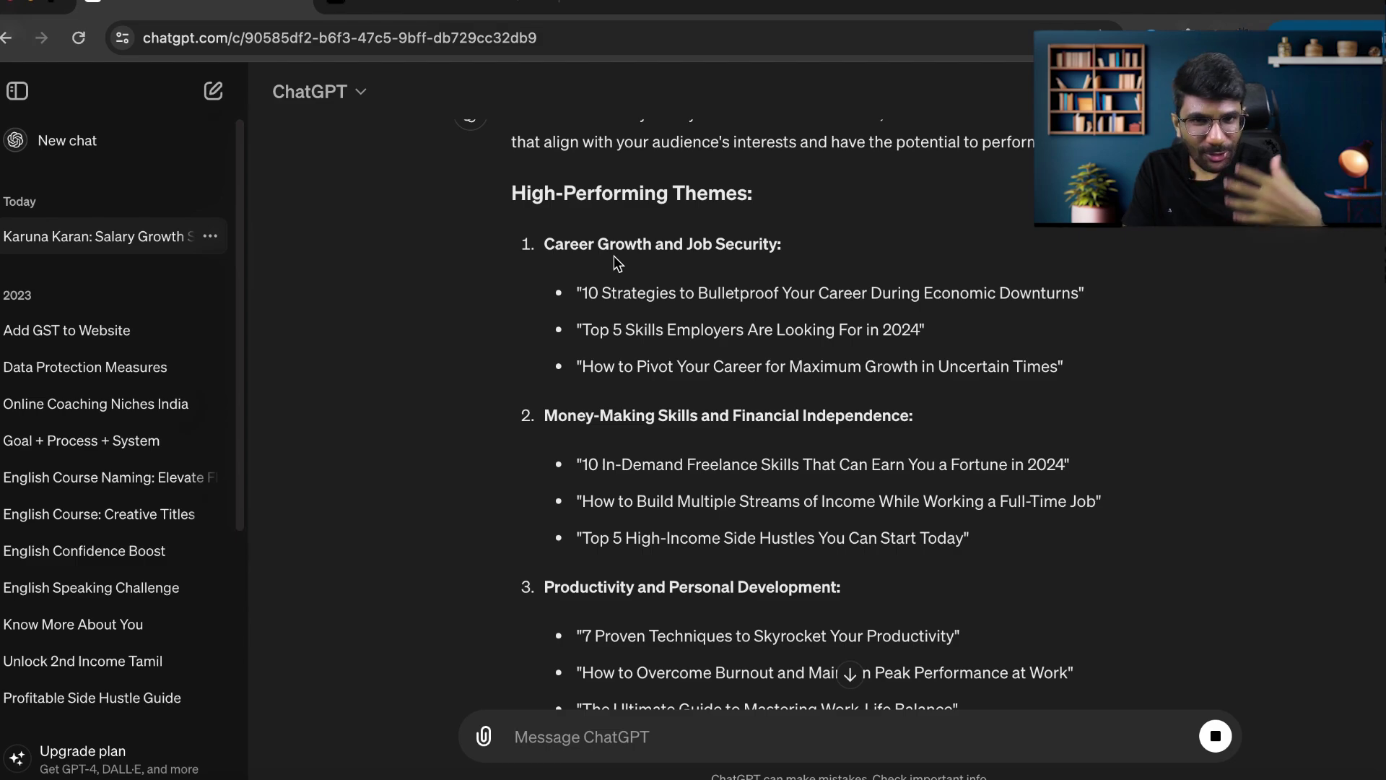
{"action": "scroll", "coordinate": [613, 256], "scroll_direction": "down", "scroll_amount": 2}
{"action": "scroll", "coordinate": [614, 256], "scroll_direction": "down", "scroll_amount": 1}
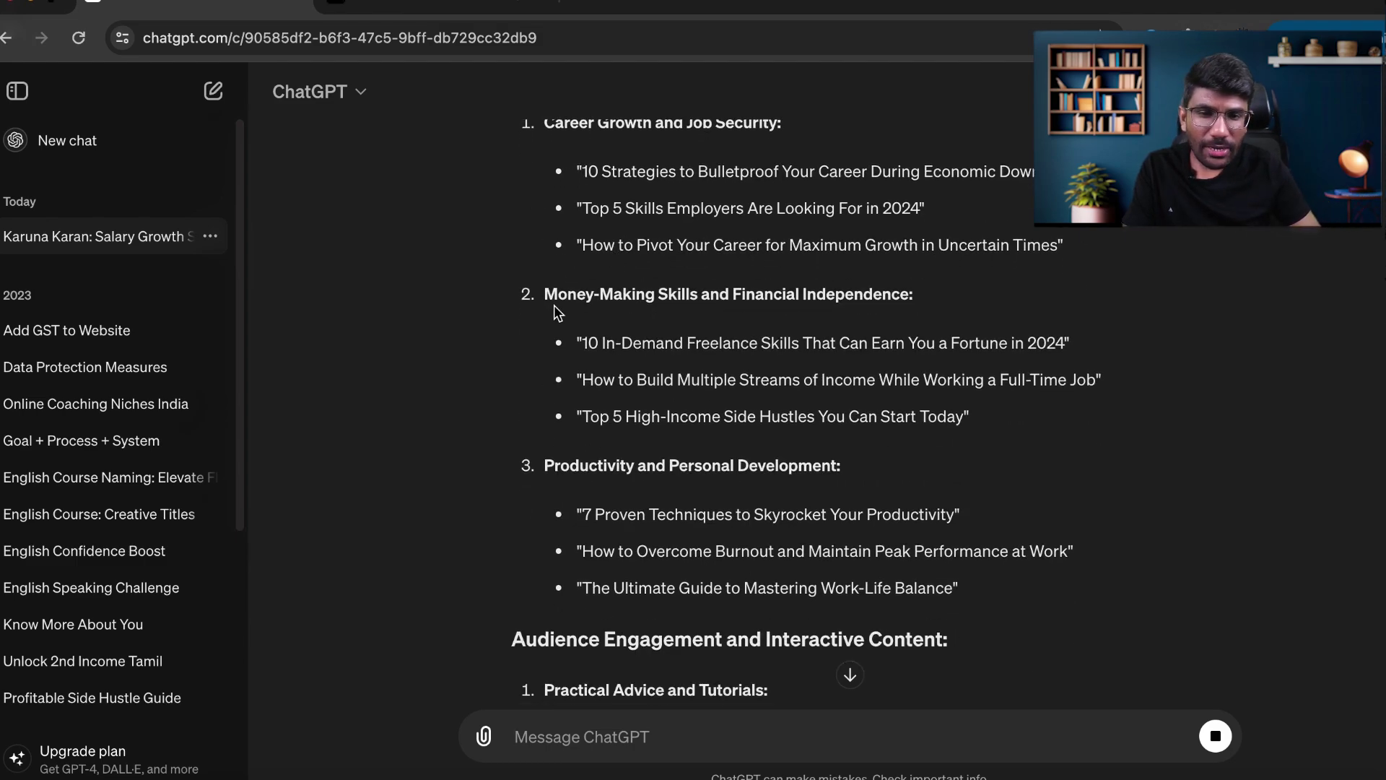
{"action": "scroll", "coordinate": [892, 306], "scroll_direction": "down", "scroll_amount": 3}
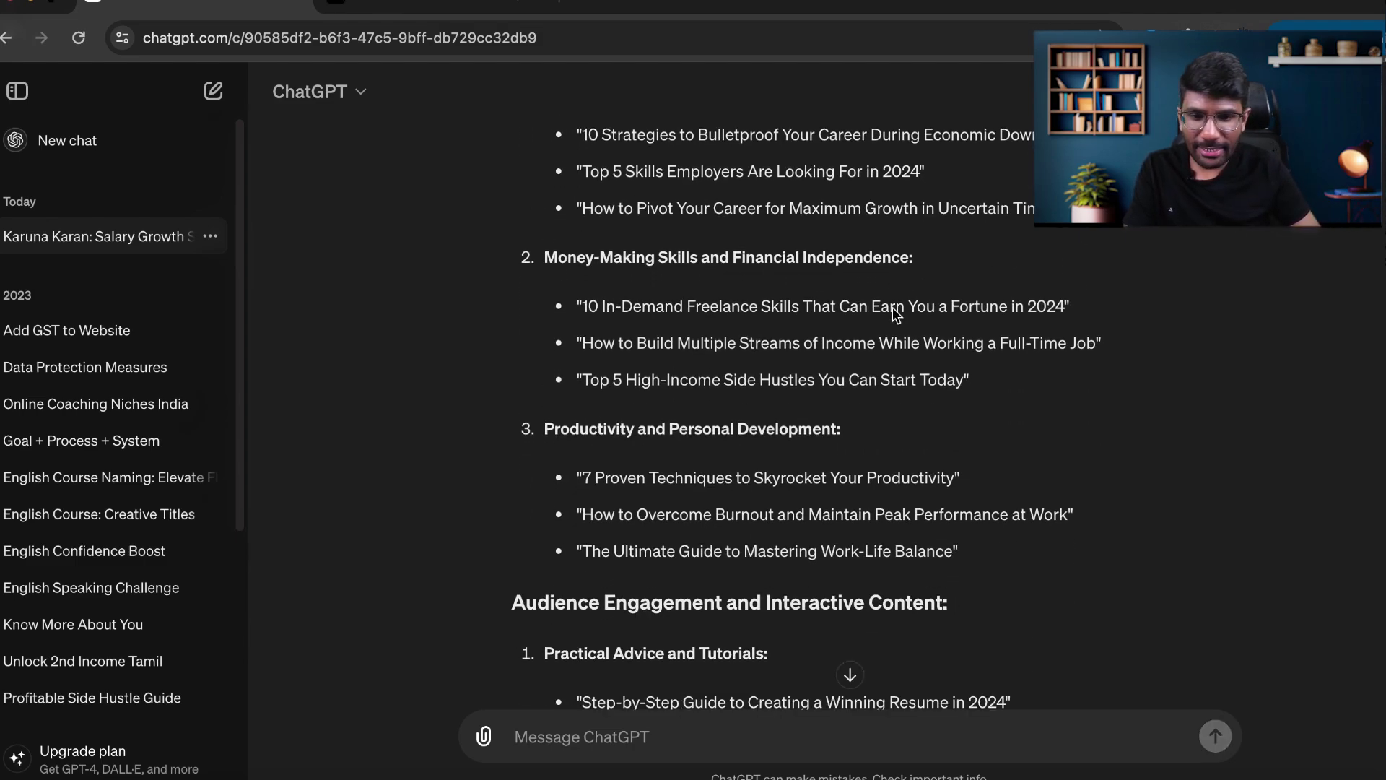
{"action": "scroll", "coordinate": [835, 366], "scroll_direction": "down", "scroll_amount": 3}
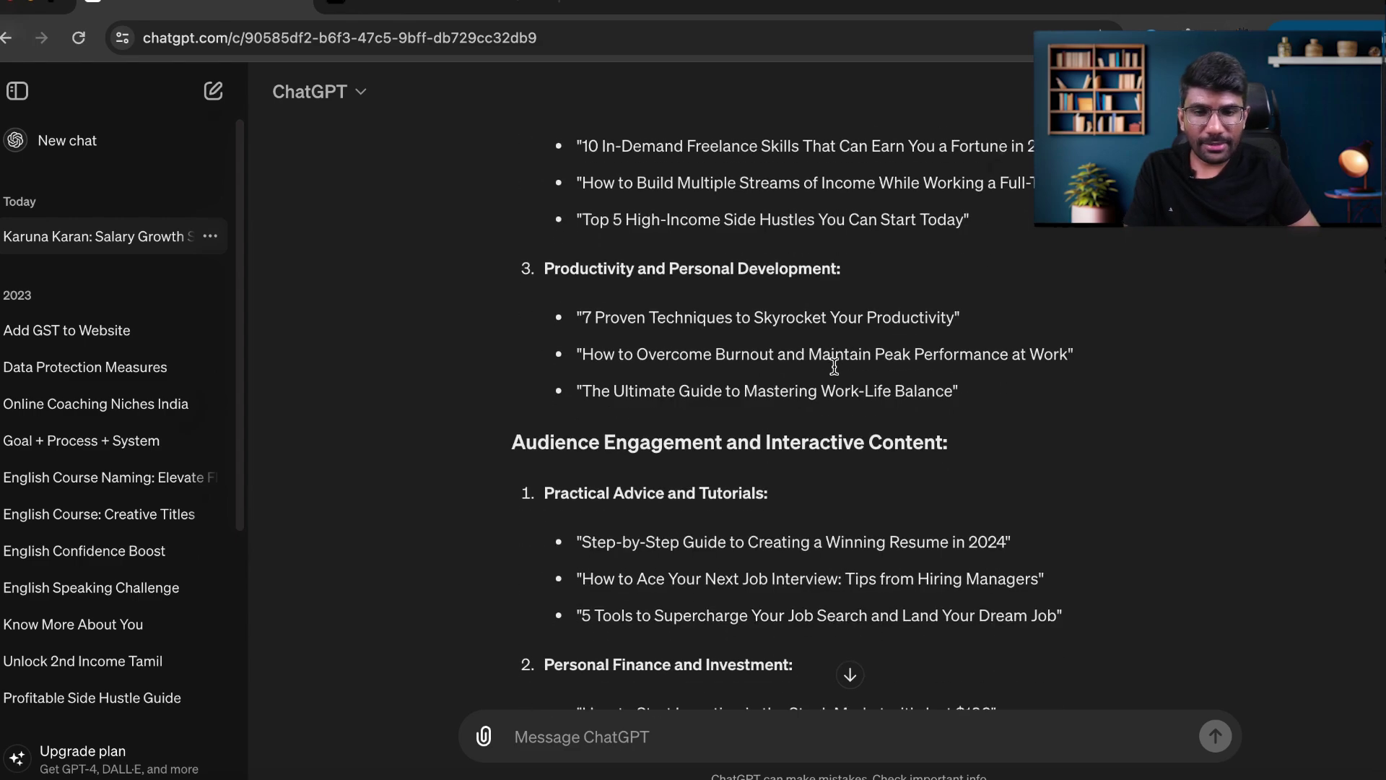
{"action": "scroll", "coordinate": [835, 366], "scroll_direction": "up", "scroll_amount": 1}
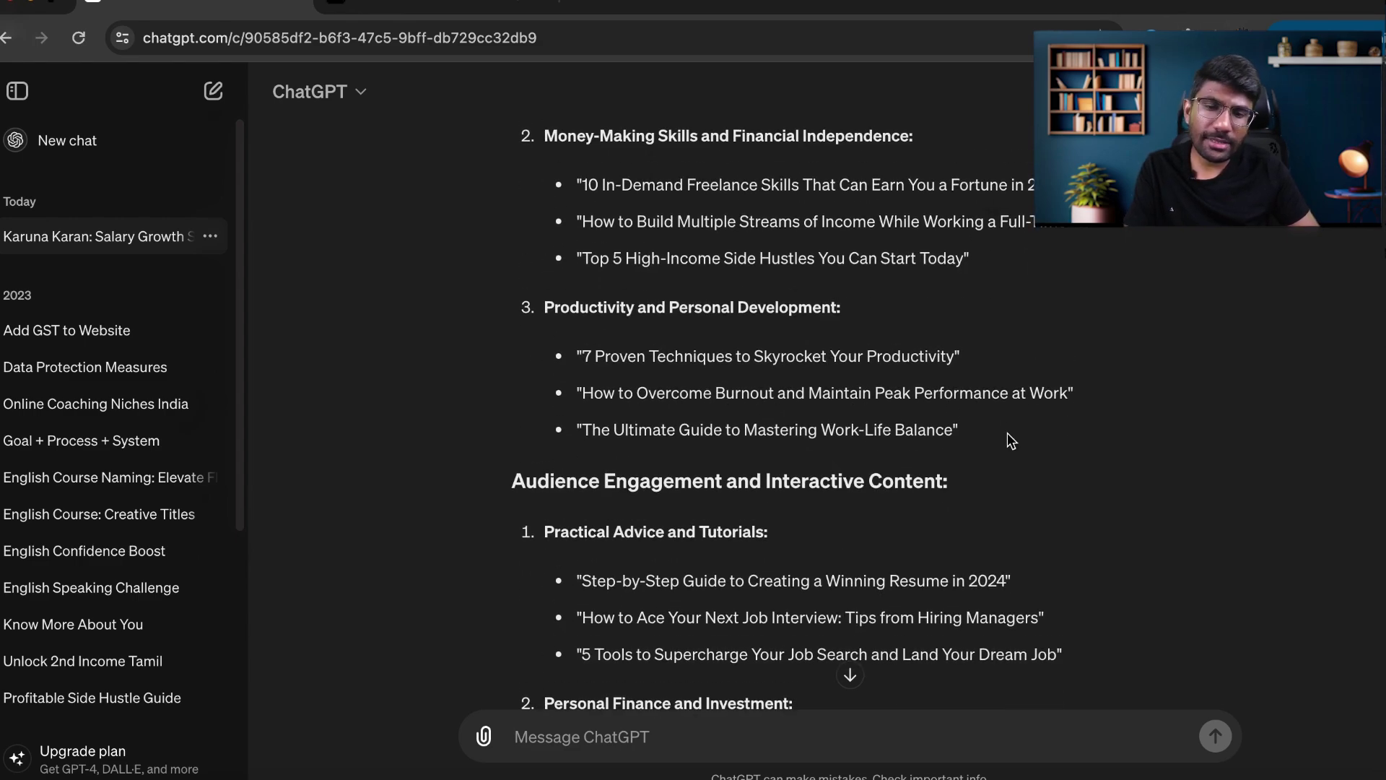
{"action": "scroll", "coordinate": [1008, 434], "scroll_direction": "up", "scroll_amount": 5}
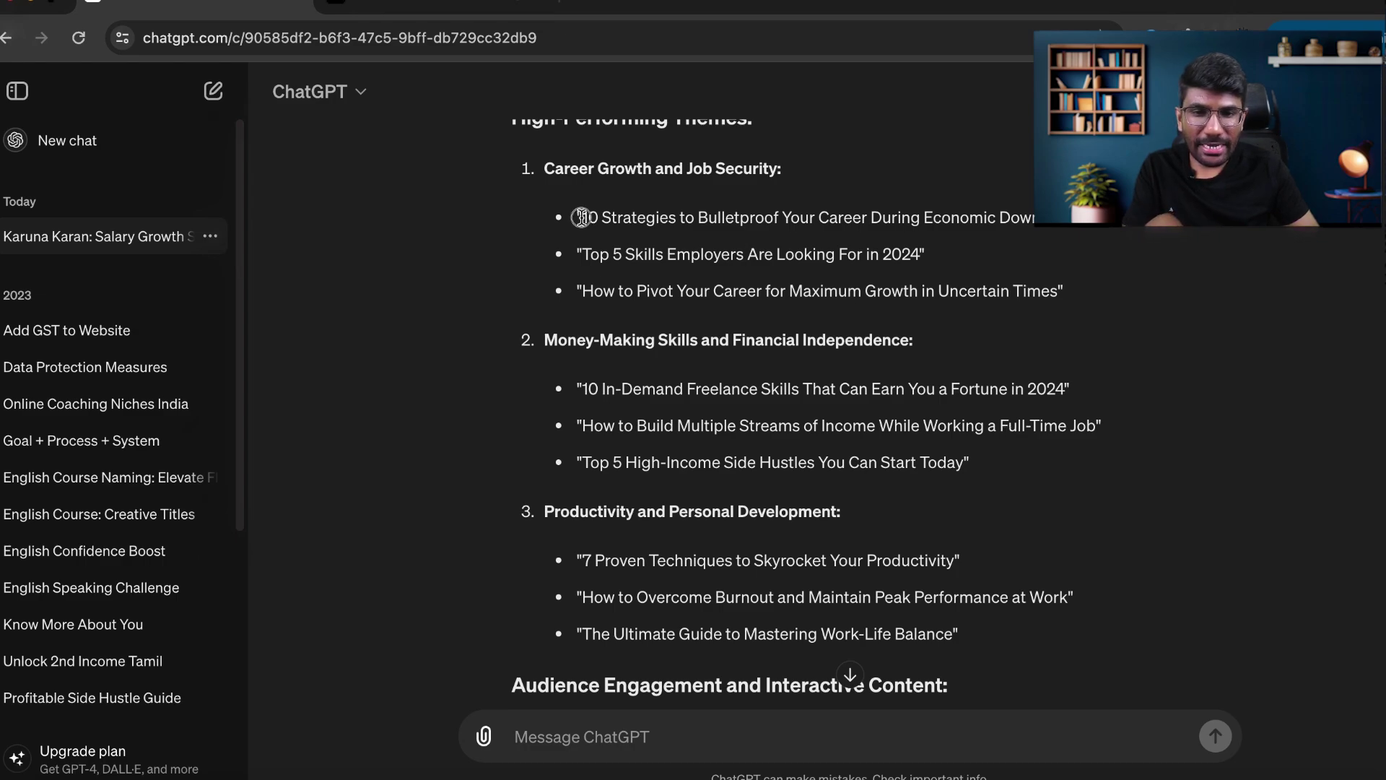
{"action": "left_click_drag", "start_coordinate": [582, 217], "coordinate": [1085, 520]}
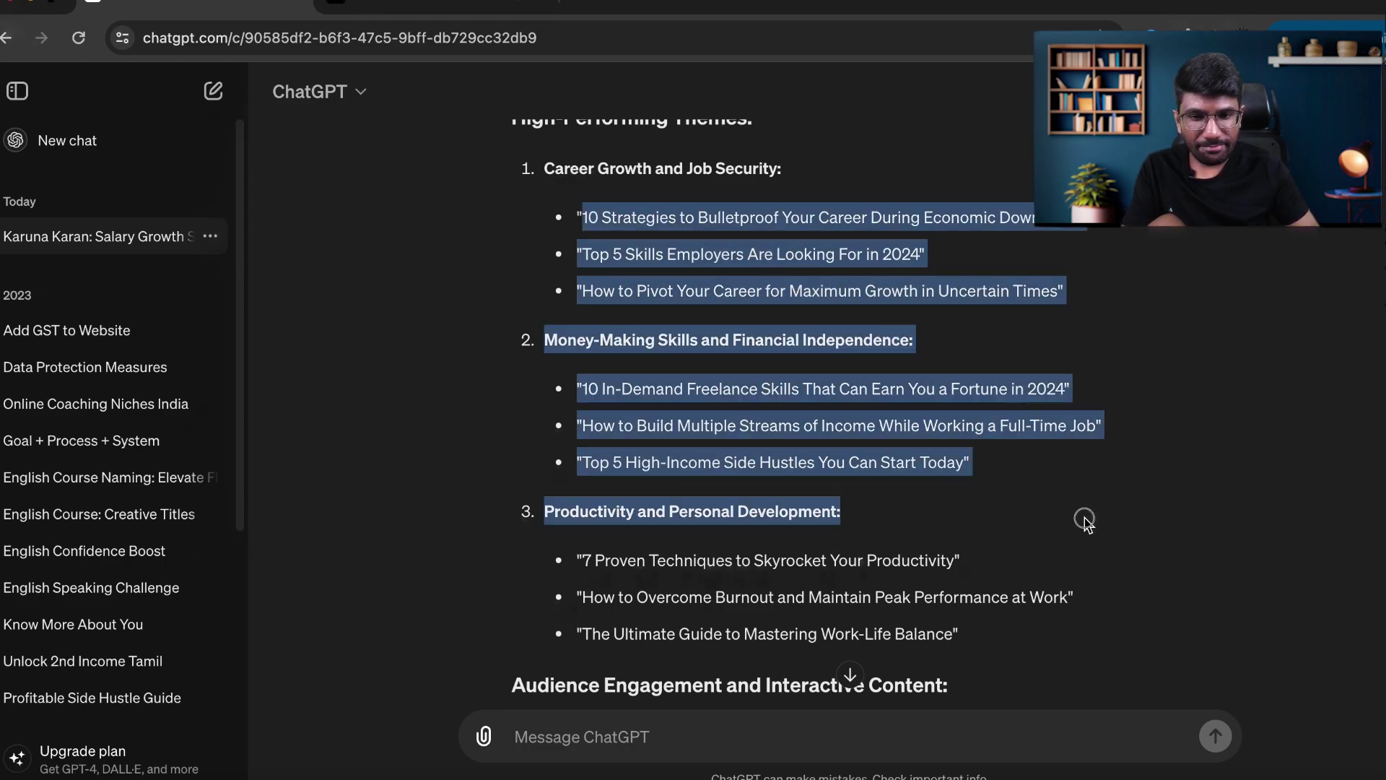
{"action": "scroll", "coordinate": [1085, 518], "scroll_direction": "down", "scroll_amount": 3}
{"action": "left_click", "coordinate": [1148, 445]}
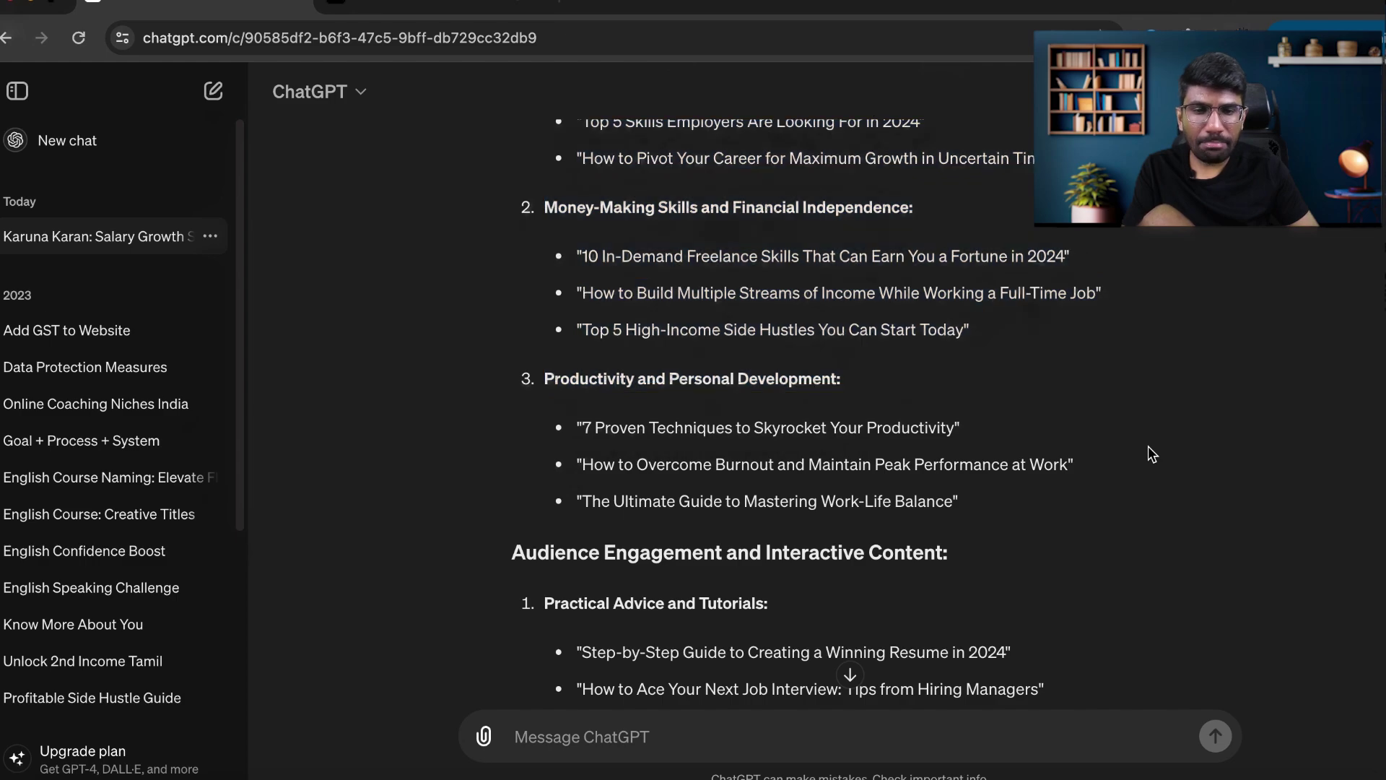
{"action": "scroll", "coordinate": [1148, 447], "scroll_direction": "down", "scroll_amount": 15}
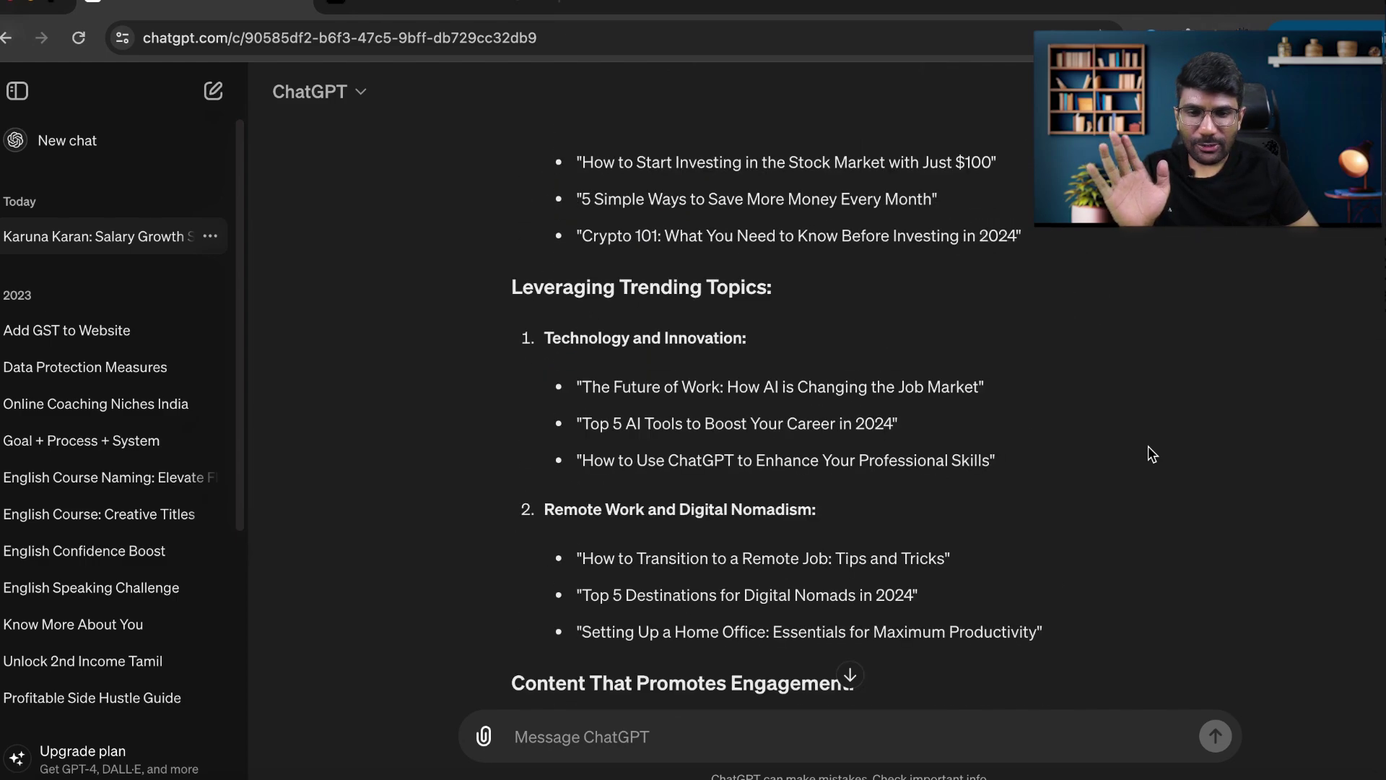
{"action": "scroll", "coordinate": [1148, 445], "scroll_direction": "down", "scroll_amount": 5}
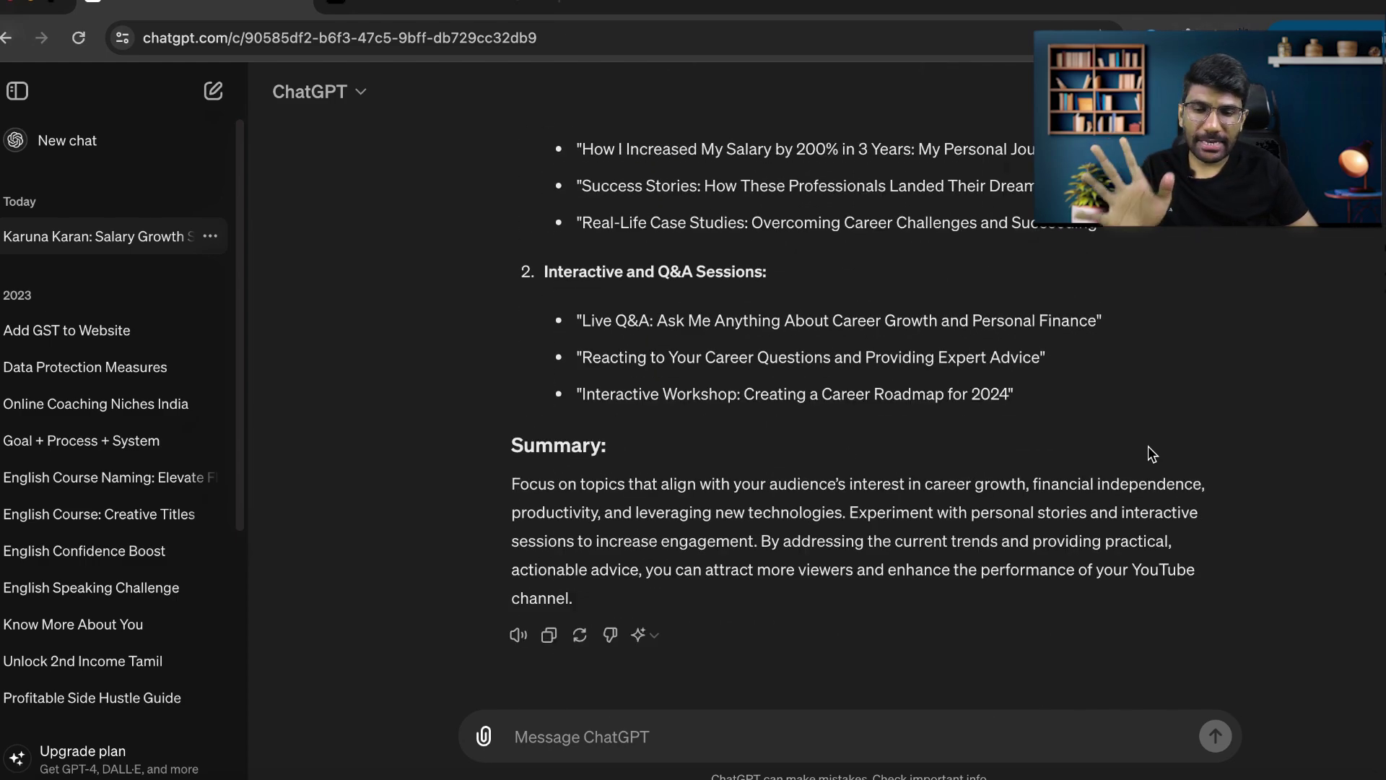
Open the attachment picker and cancel it without attaching any file.
{"action": "left_click", "coordinate": [488, 745]}
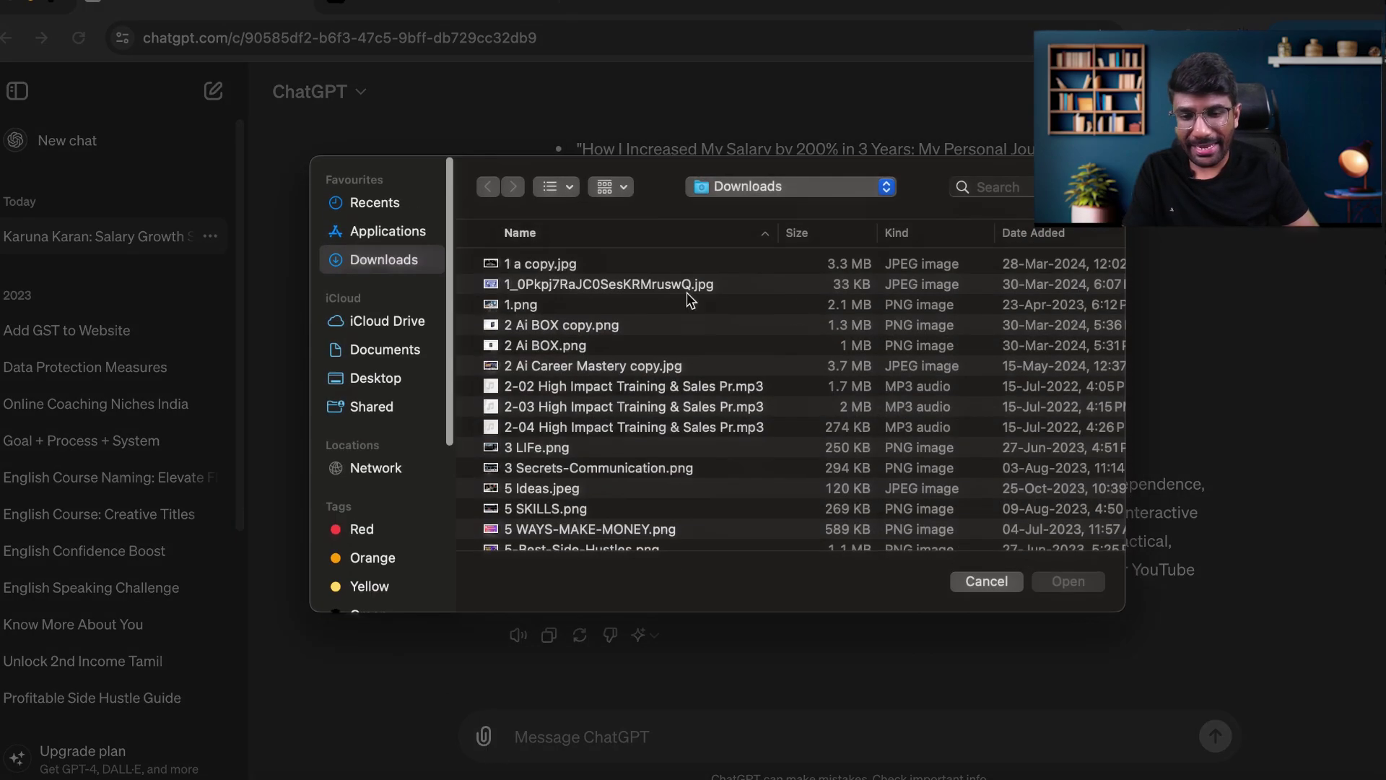
{"action": "left_click", "coordinate": [985, 581]}
{"action": "scroll", "coordinate": [933, 480], "scroll_direction": "up", "scroll_amount": 5}
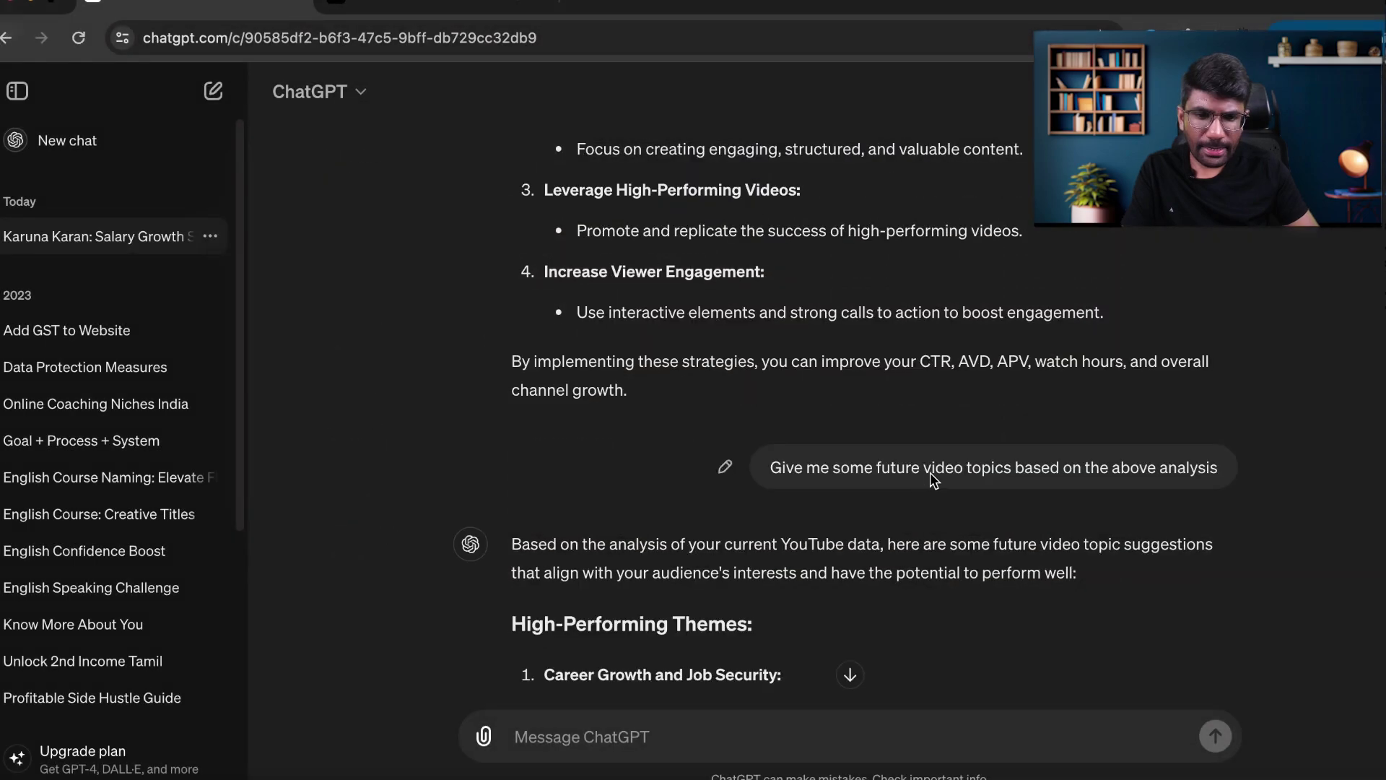
Rewrite the earlier topics prompt to ask for a visual chart or graph explaining the data.
{"action": "left_click", "coordinate": [725, 468]}
{"action": "left_click_drag", "start_coordinate": [948, 478], "coordinate": [568, 457]}
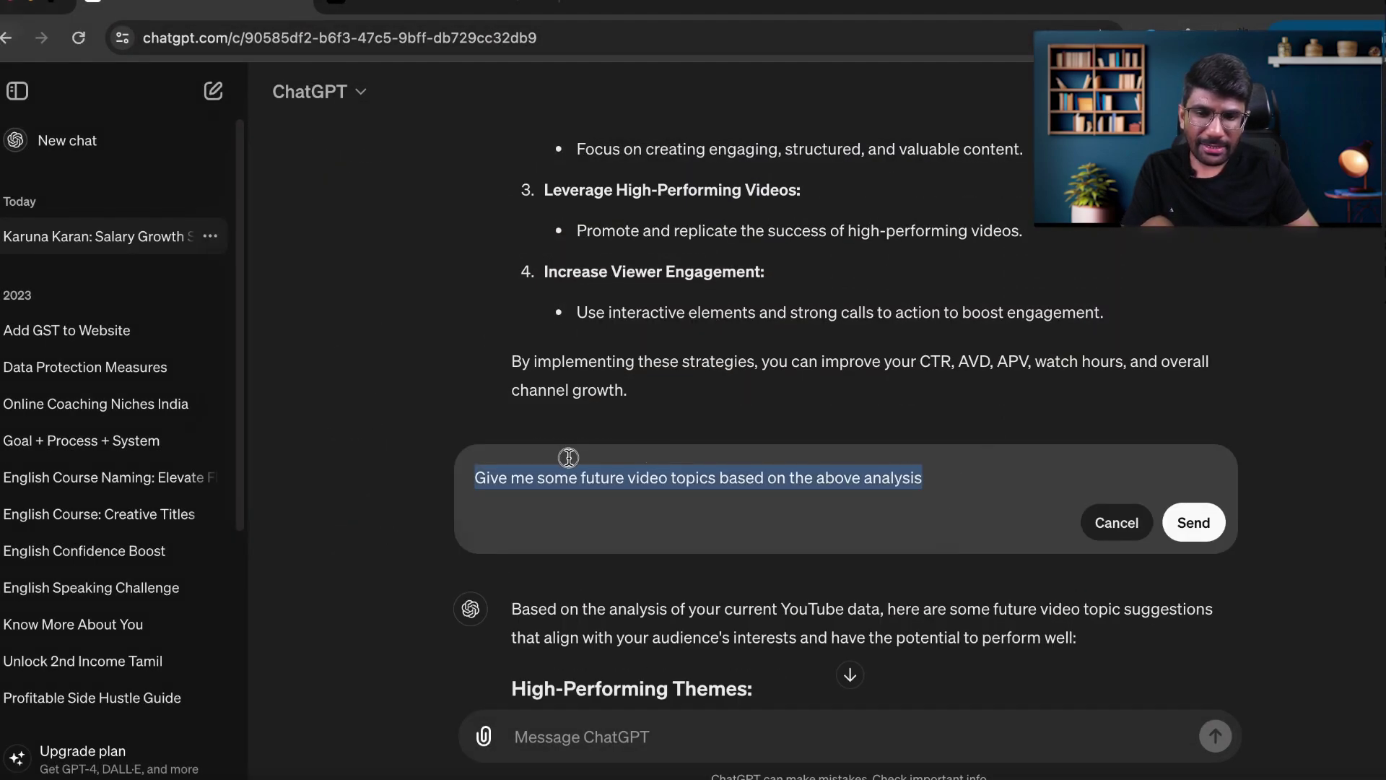
{"action": "type", "text": "Give me a Visual chart or that clearly explains the above data"}
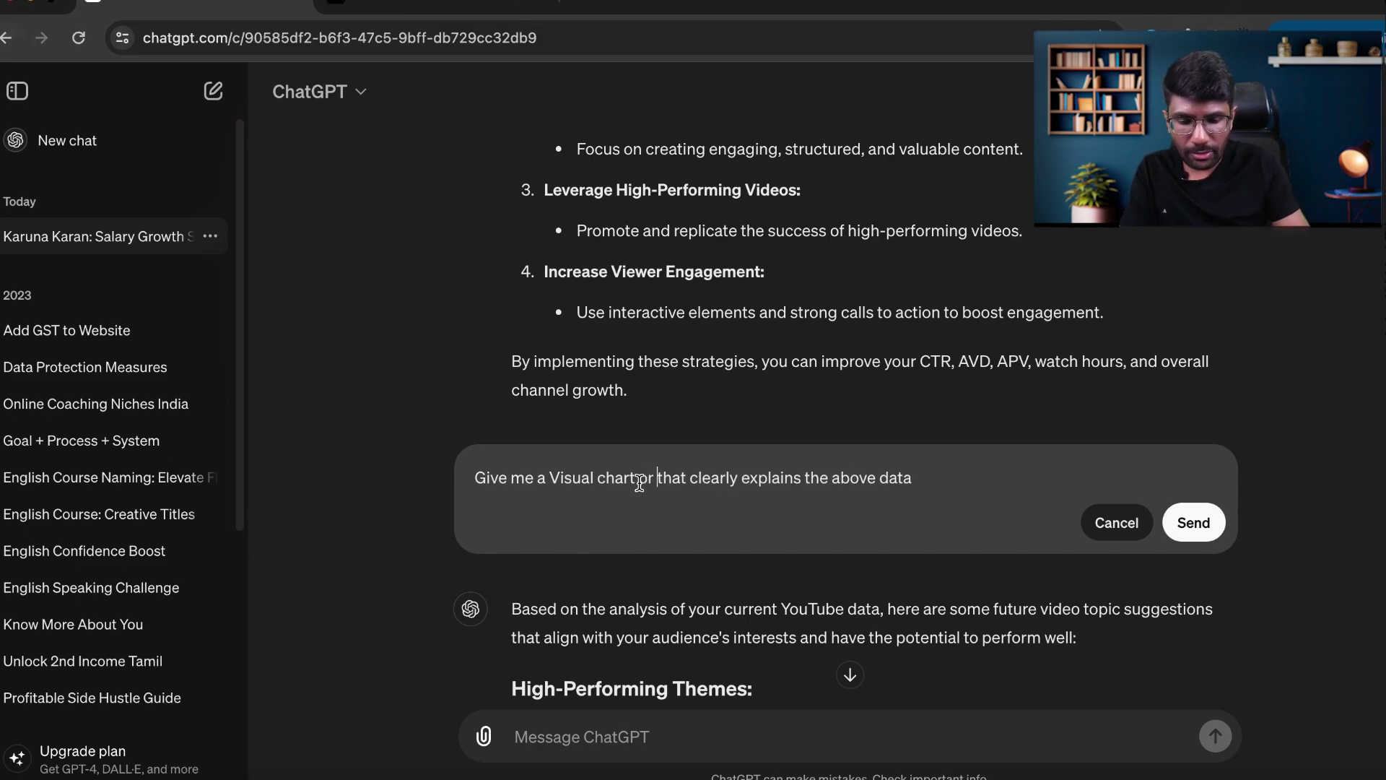
{"action": "type", "text": "ph"}
{"action": "left_click", "coordinate": [1195, 521]}
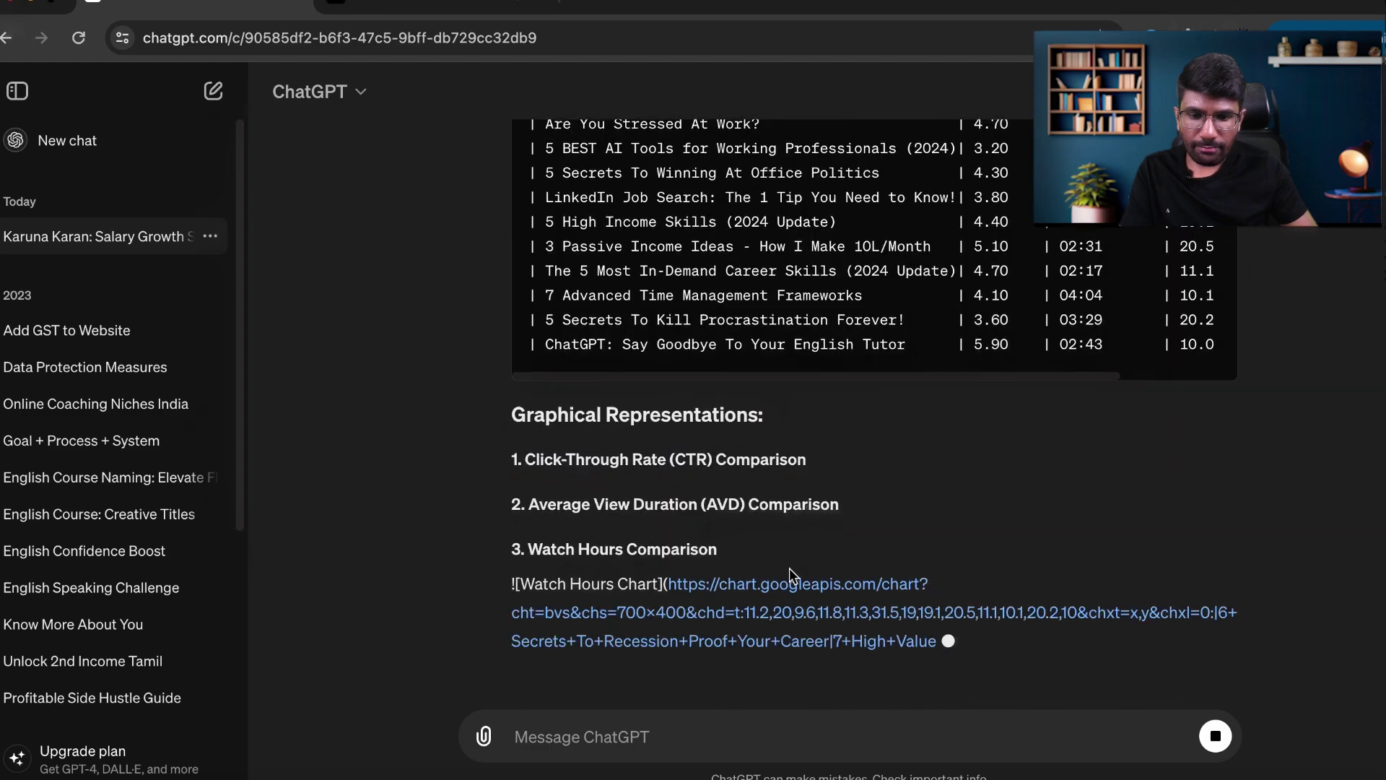
Start a follow-up message with 'Can you give me'.
{"action": "type", "text": "Can you give "}
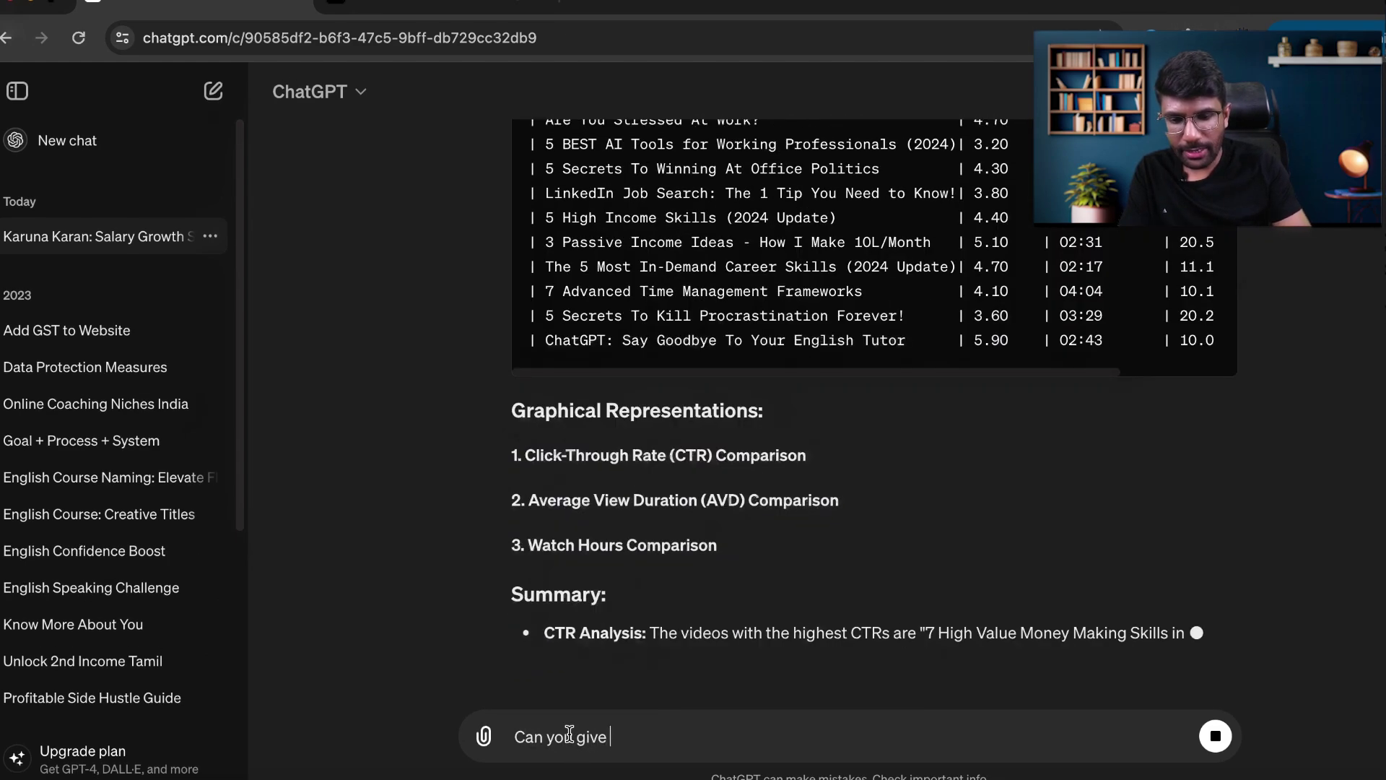
{"action": "type", "text": "me"}
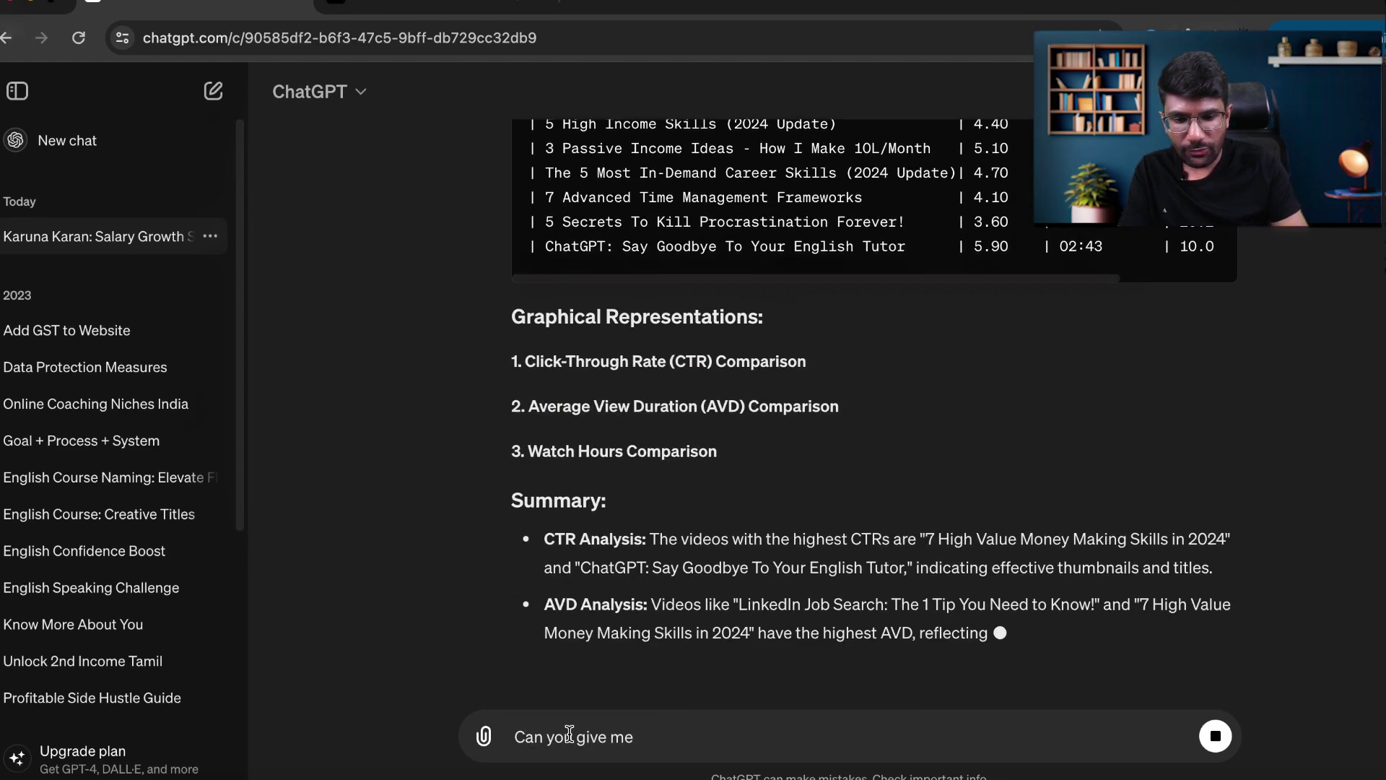
Complete and send the follow-up 'Can you give me in image format'.
{"action": "type", "text": "in image format"}
{"action": "key", "text": "Return"}
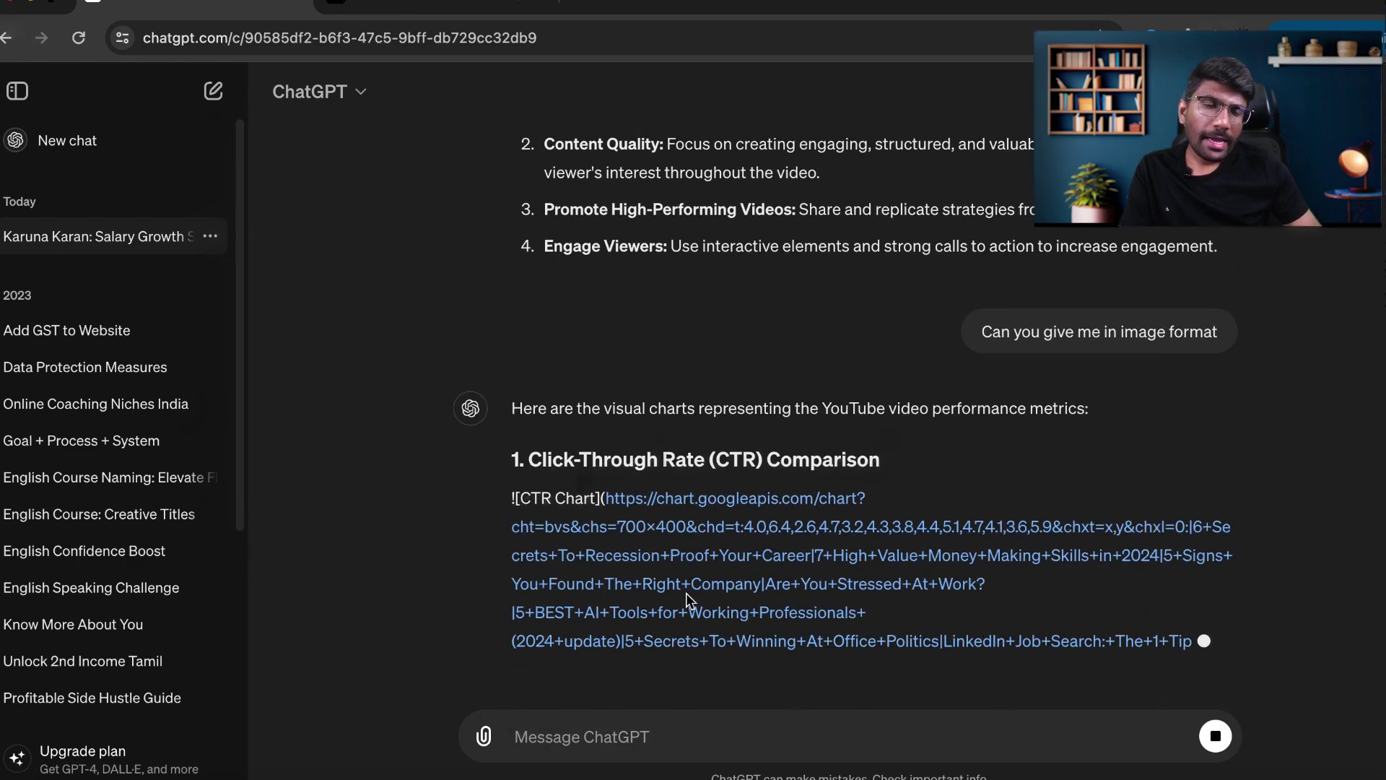